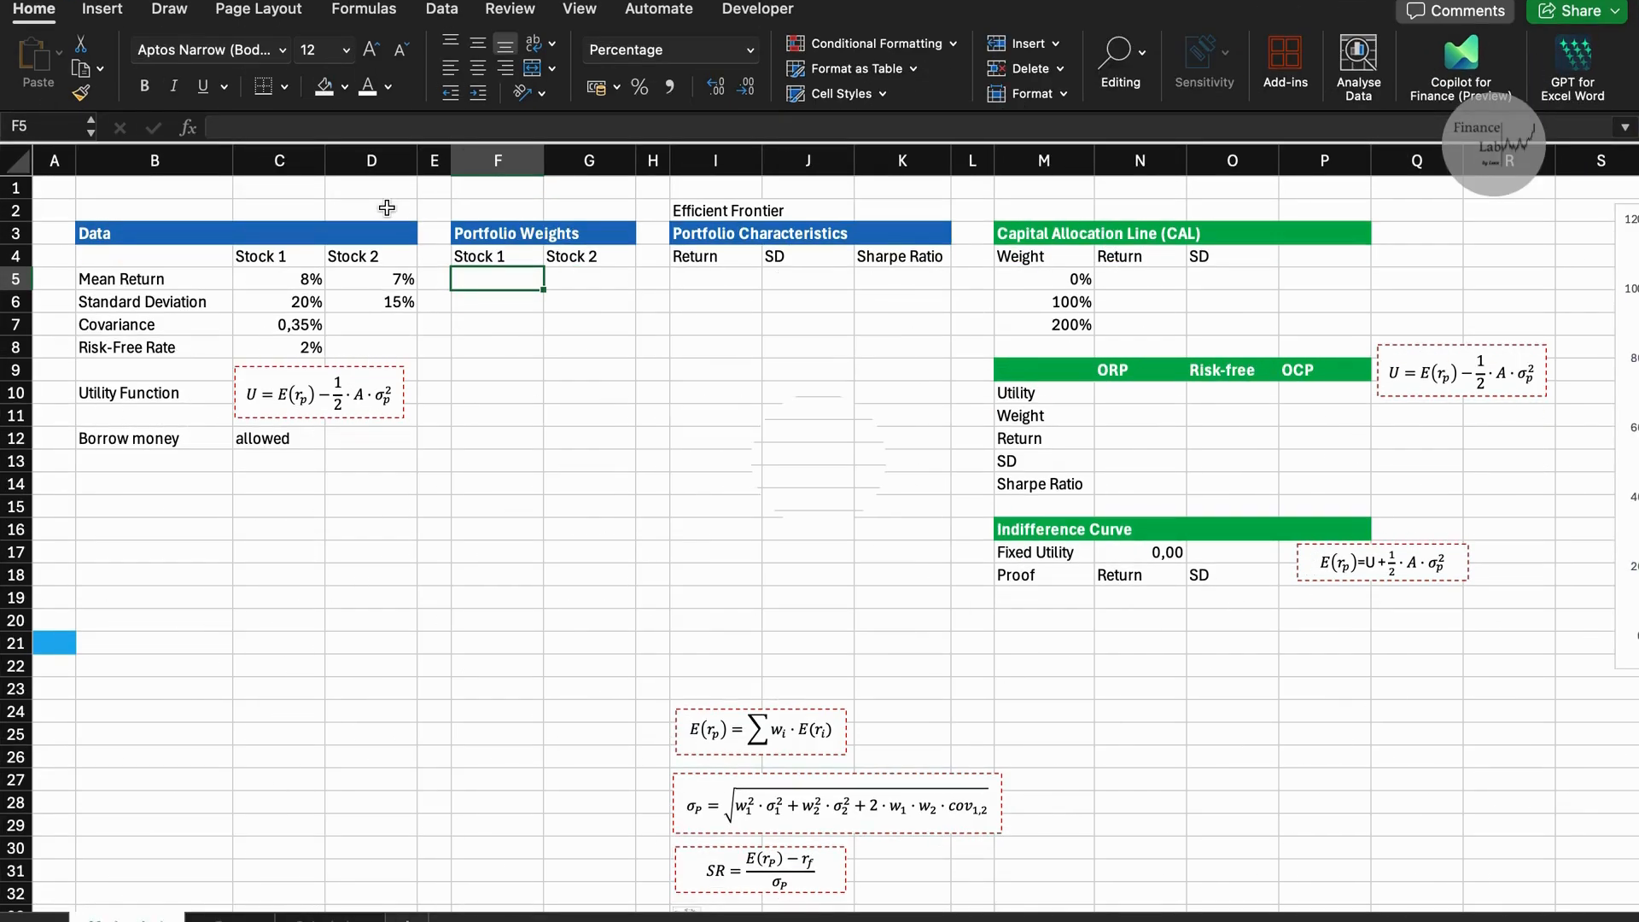
# Enter a Stock 1 weight of 130% in F5 and the formula =F5-10% in F6.
pyautogui.write('130')
pyautogui.press('Return')
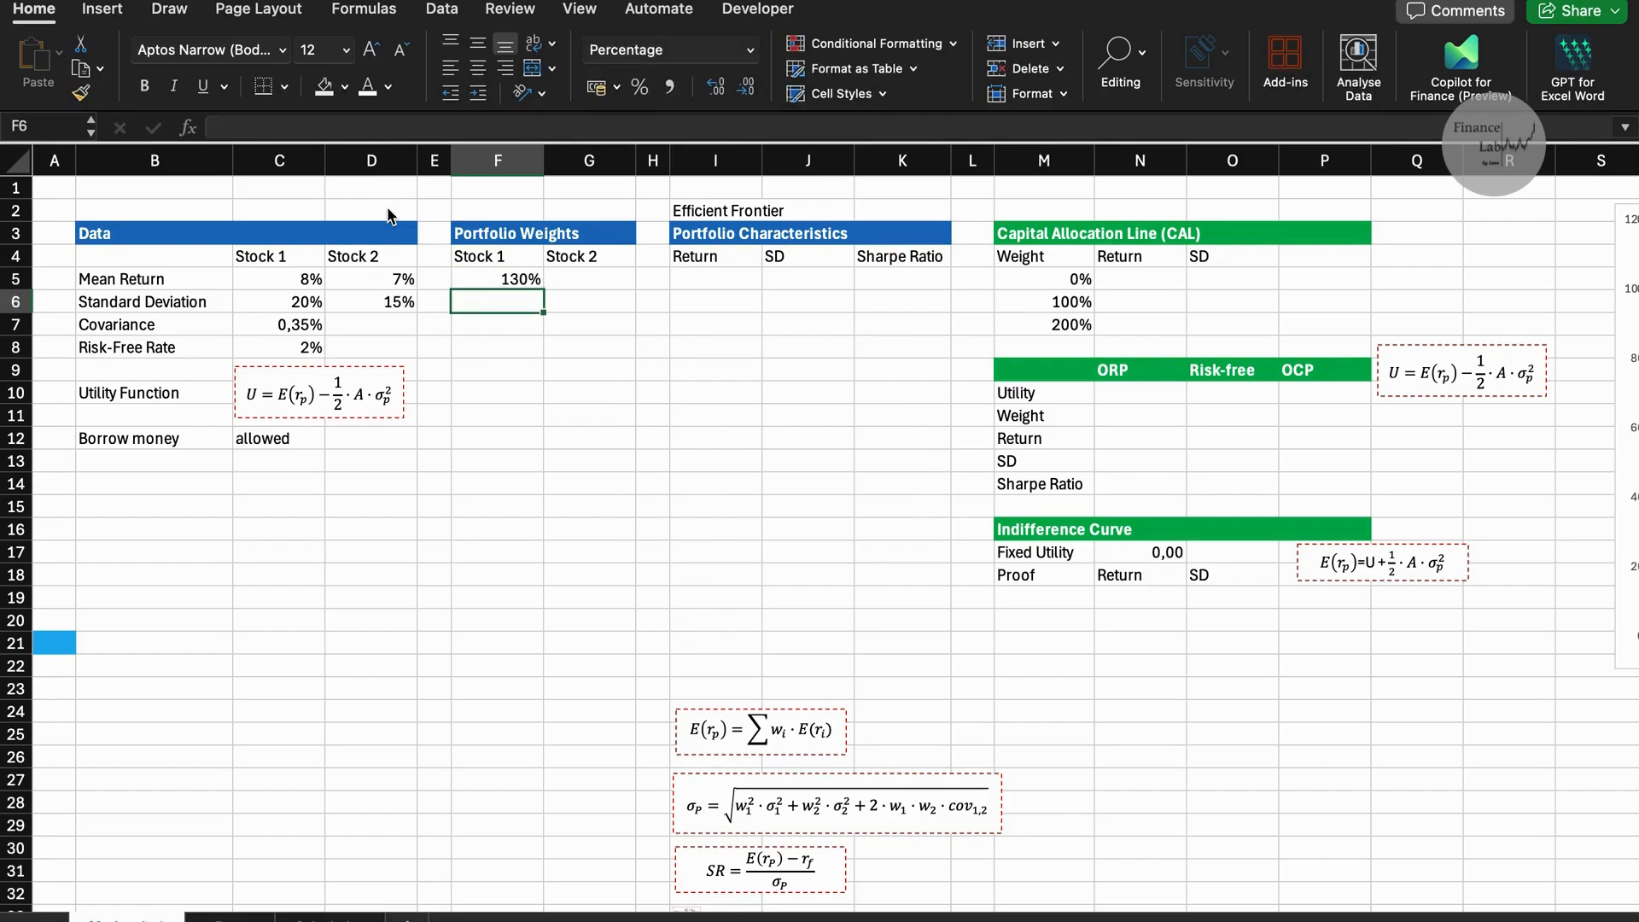
pyautogui.write('=')
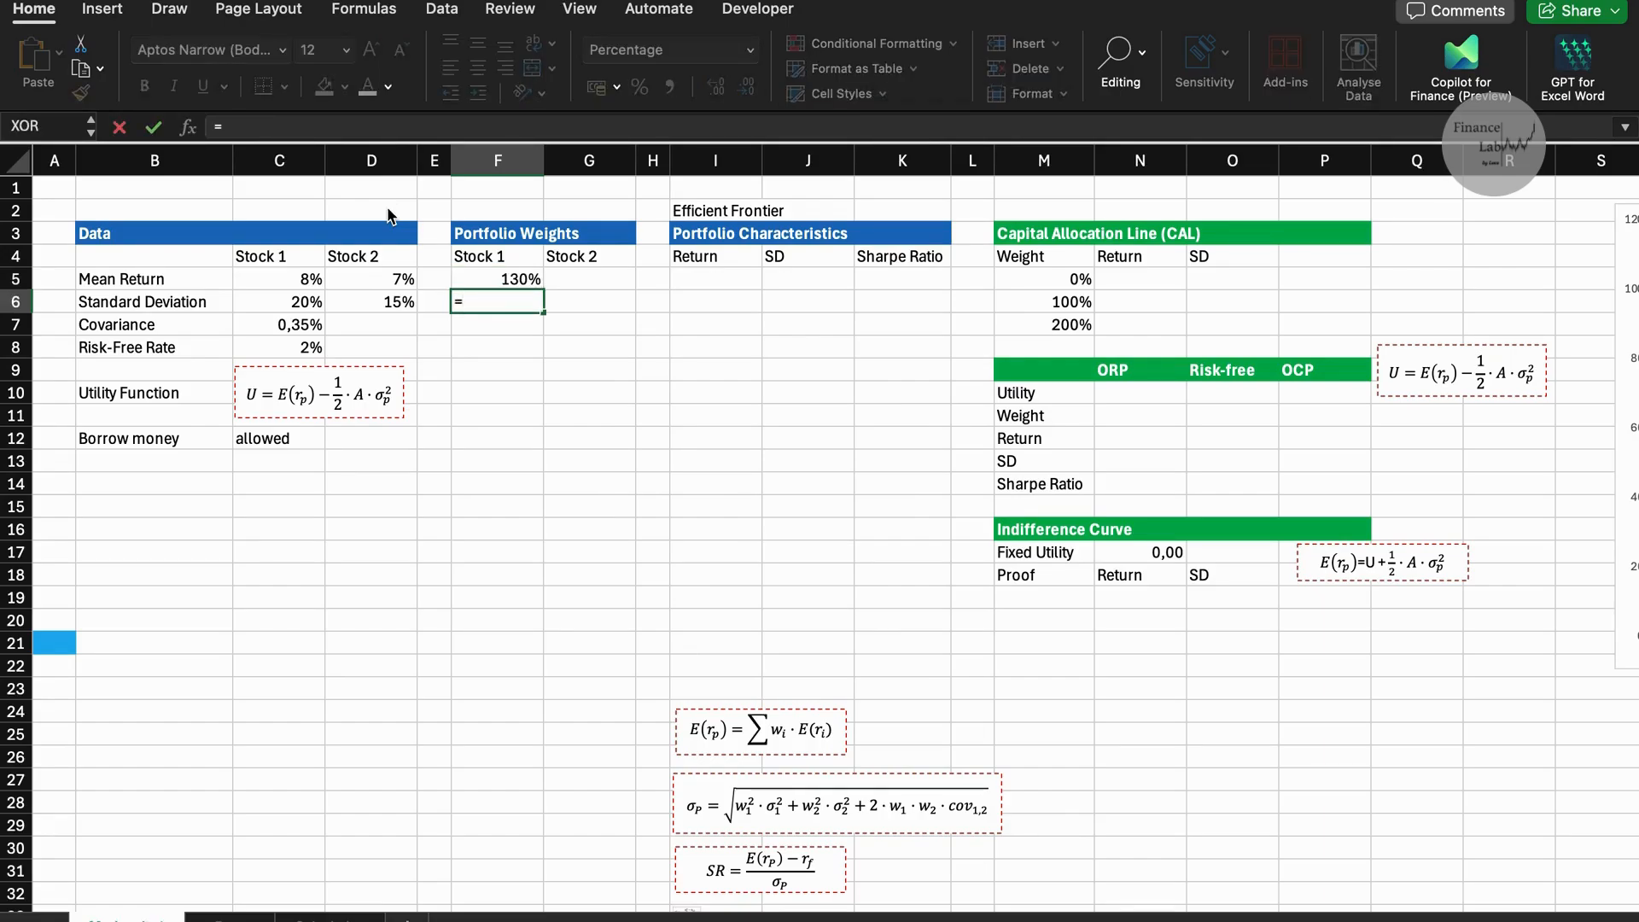
pyautogui.press('Up')
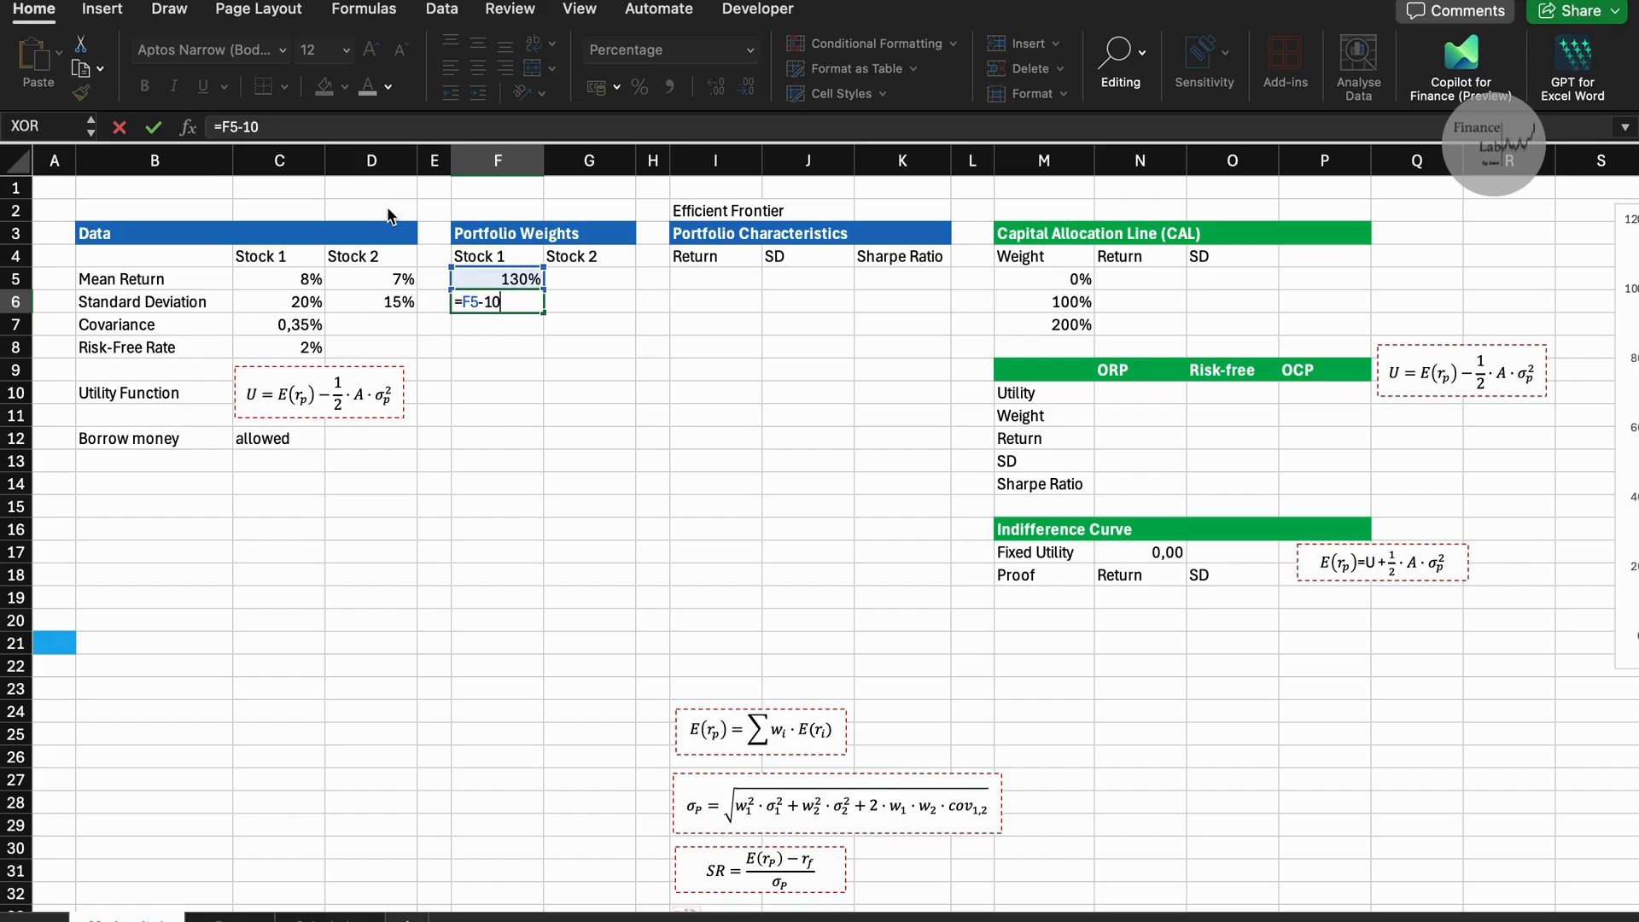
pyautogui.write('-10%')
pyautogui.press('Return')
pyautogui.press('Up')
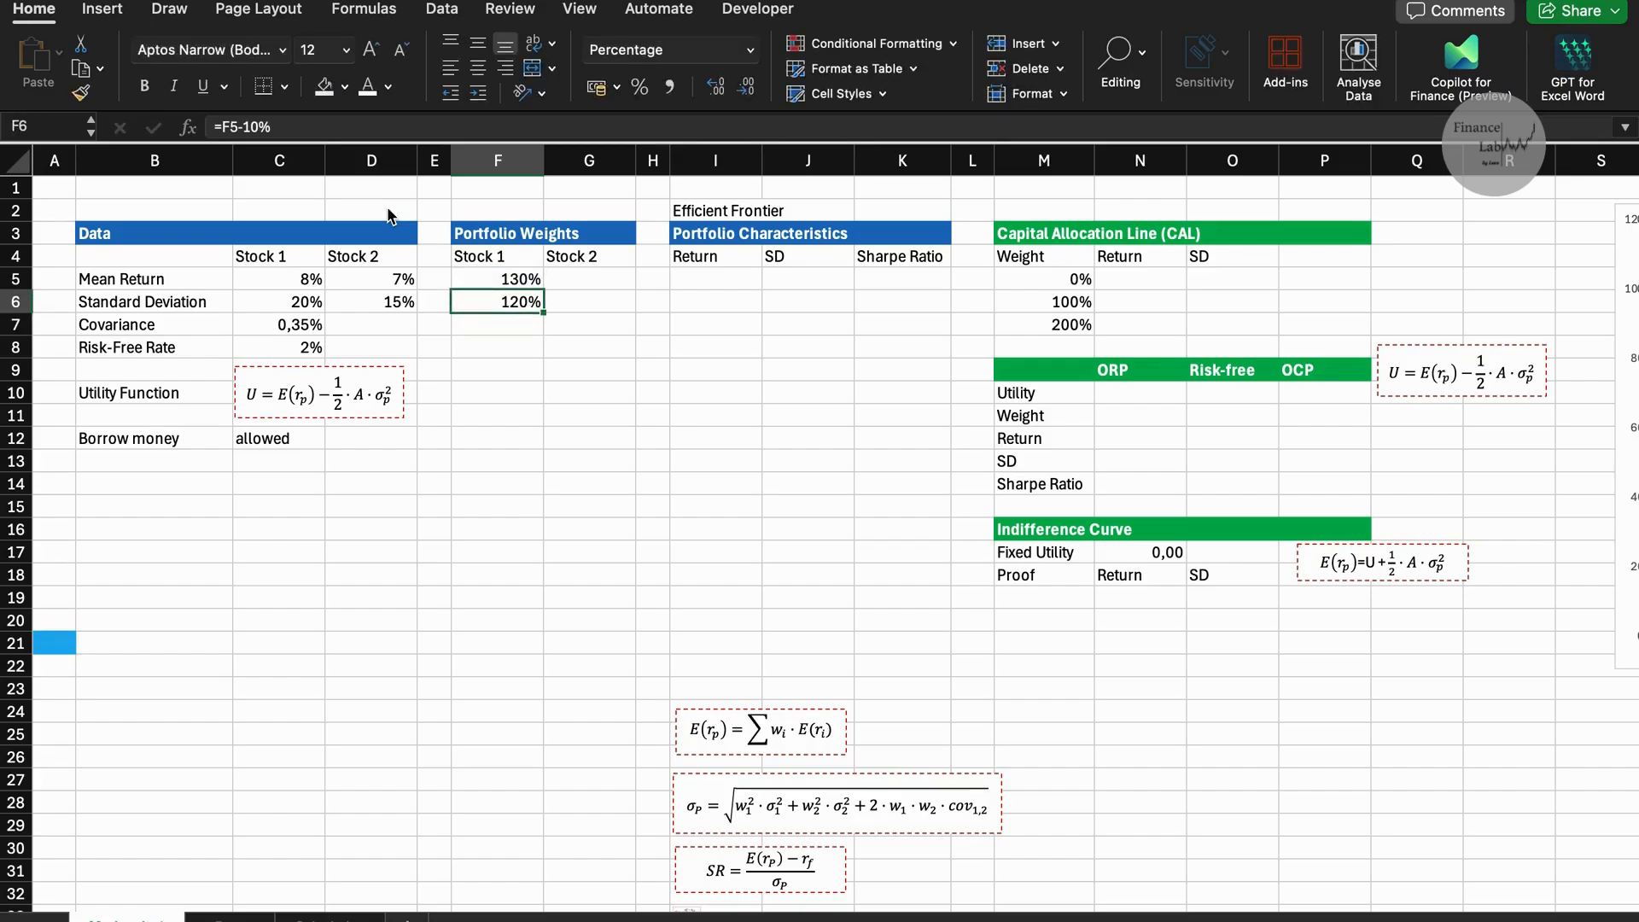
# Copy the Stock 1 weight formula from F6 down through F21.
pyautogui.hotkey('ctrl', 'c')
pyautogui.hotkey('shift', 'Down')
pyautogui.hotkey('shift', 'Down')
pyautogui.hotkey('shift', 'Down')
pyautogui.hotkey('shift', 'Down')
pyautogui.hotkey('shift', 'Down')
pyautogui.hotkey('shift', 'Down')
pyautogui.hotkey('shift', 'Down')
pyautogui.hotkey('shift', 'Down')
pyautogui.hotkey('shift', 'Down')
pyautogui.hotkey('shift', 'Down')
pyautogui.hotkey('shift', 'Down')
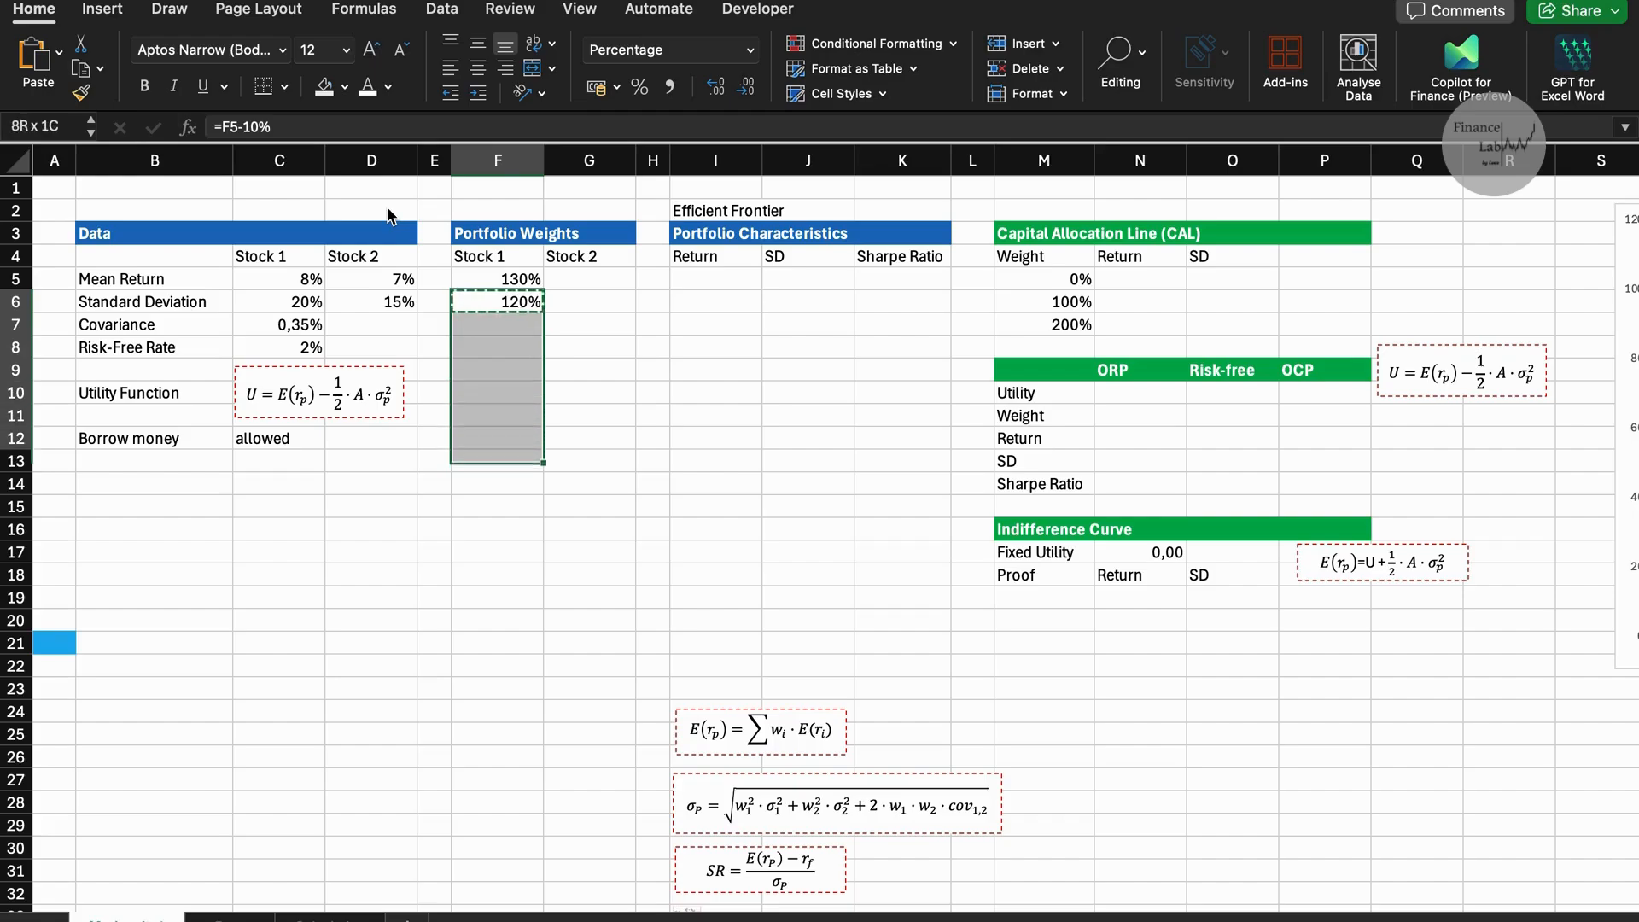
pyautogui.hotkey('shift', 'Down')
pyautogui.hotkey('shift', 'Down')
pyautogui.hotkey('shift', 'Down')
pyautogui.hotkey('shift', 'Down')
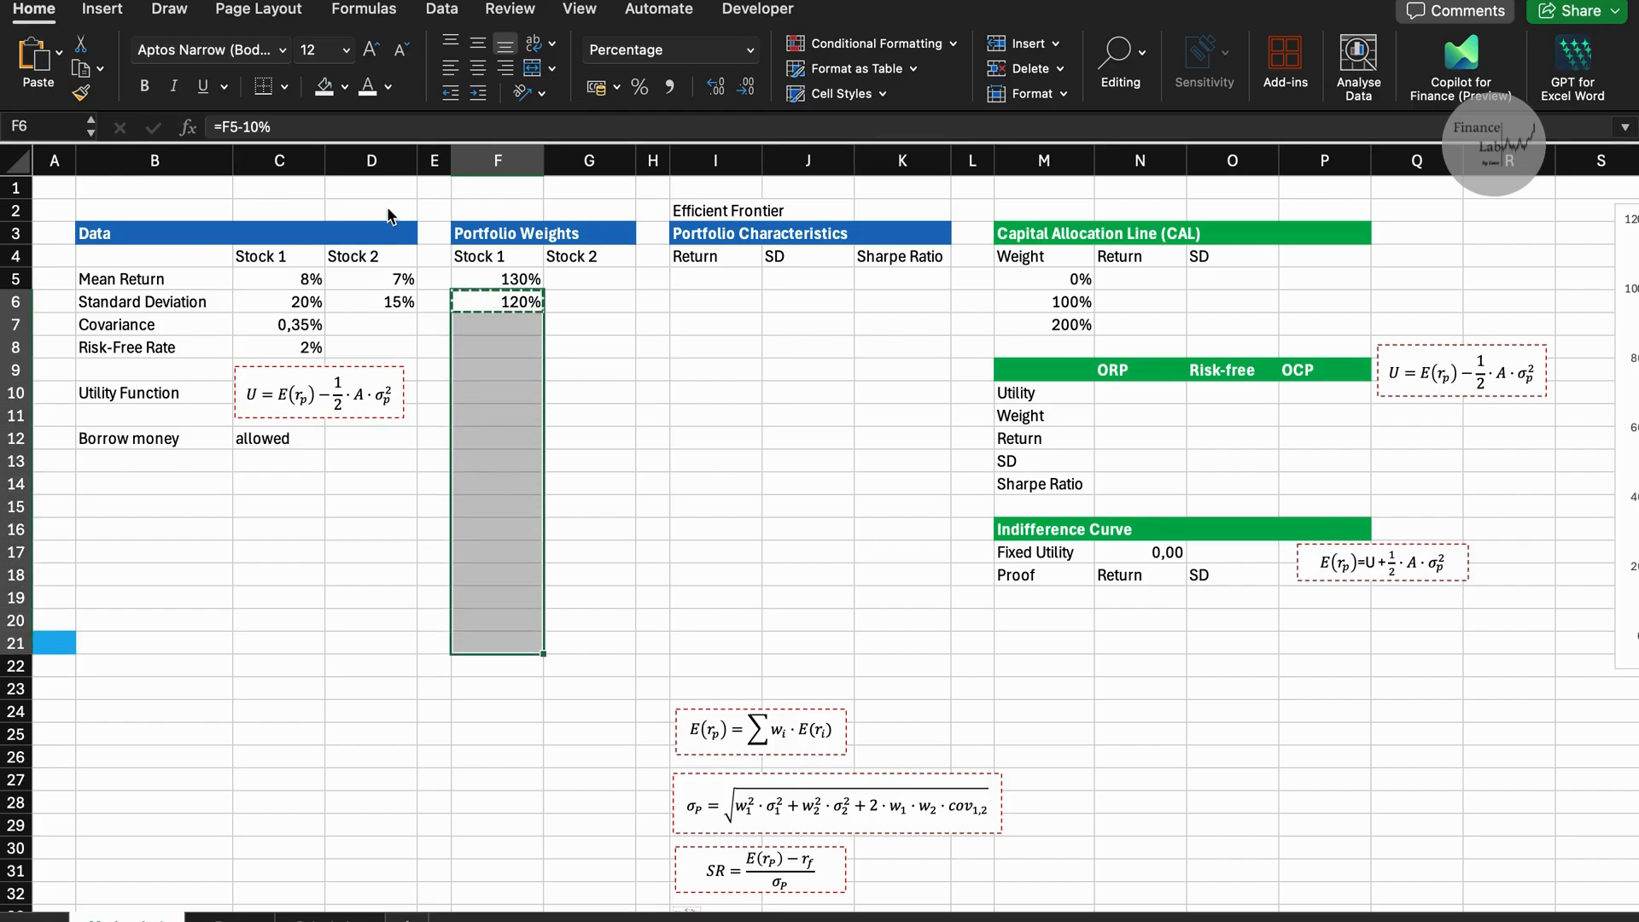
pyautogui.hotkey('ctrl', 'v')
# Calculate the Stock 2 weight in G5 with =1-F5 and fill the formula down through G21.
pyautogui.press('Right')
pyautogui.press('Up')
pyautogui.press('Escape')
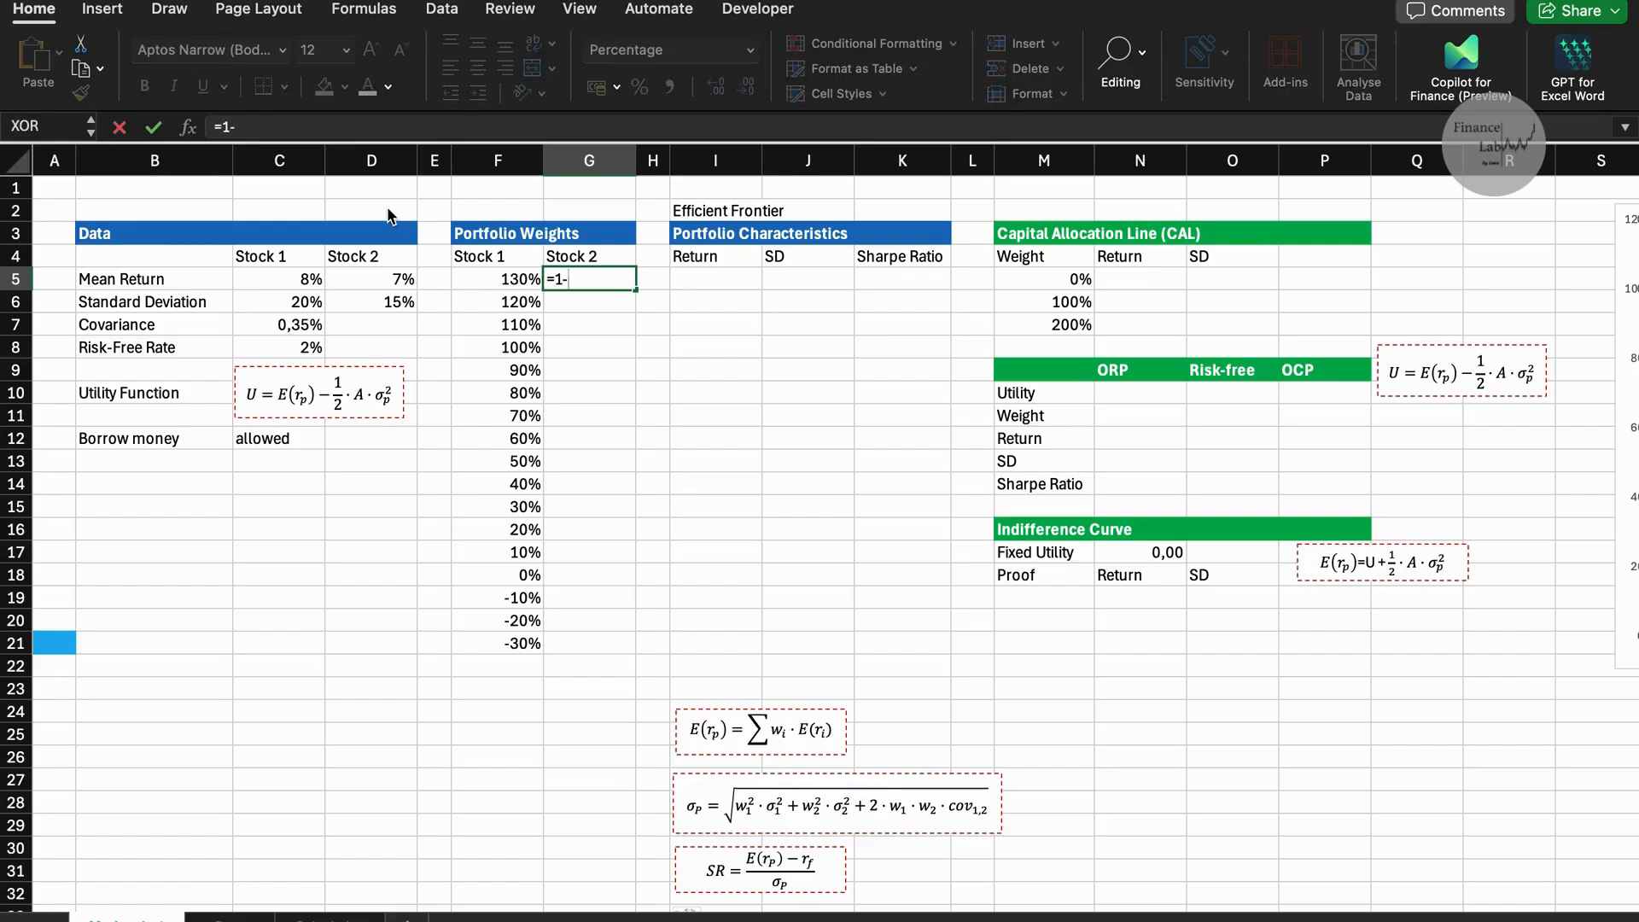
pyautogui.write('=1-')
pyautogui.press('Left')
pyautogui.press('Return')
pyautogui.press('Up')
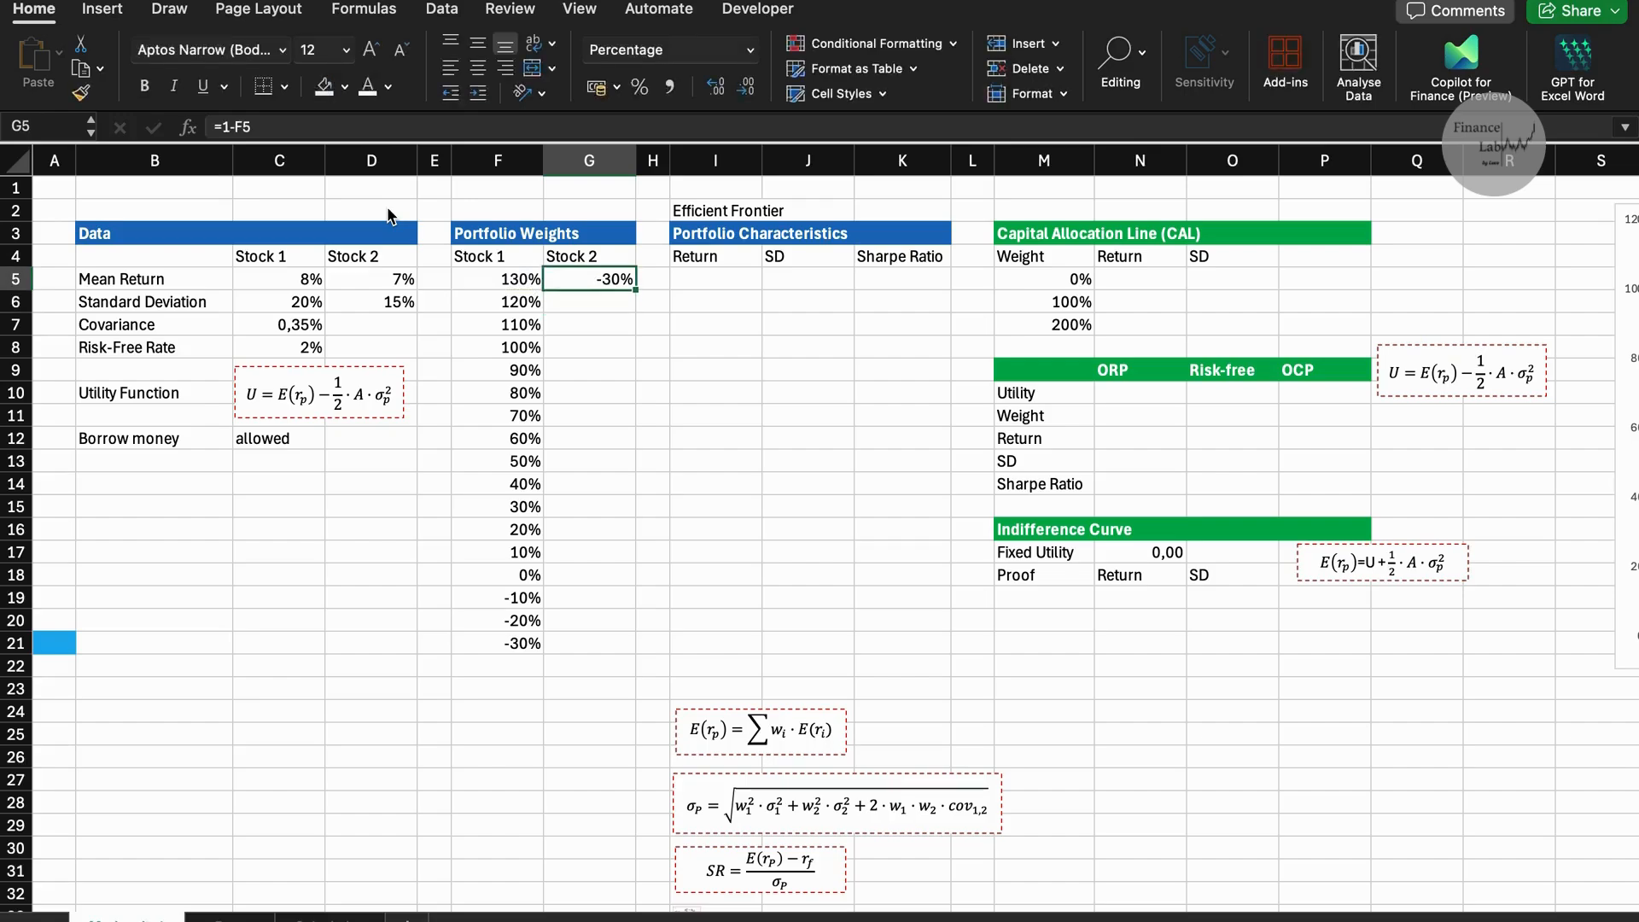
pyautogui.doubleClick(637, 292)
# Calculate the portfolio return in I5 with =F5*$C$5+G5*$D$5.
pyautogui.click(690, 282)
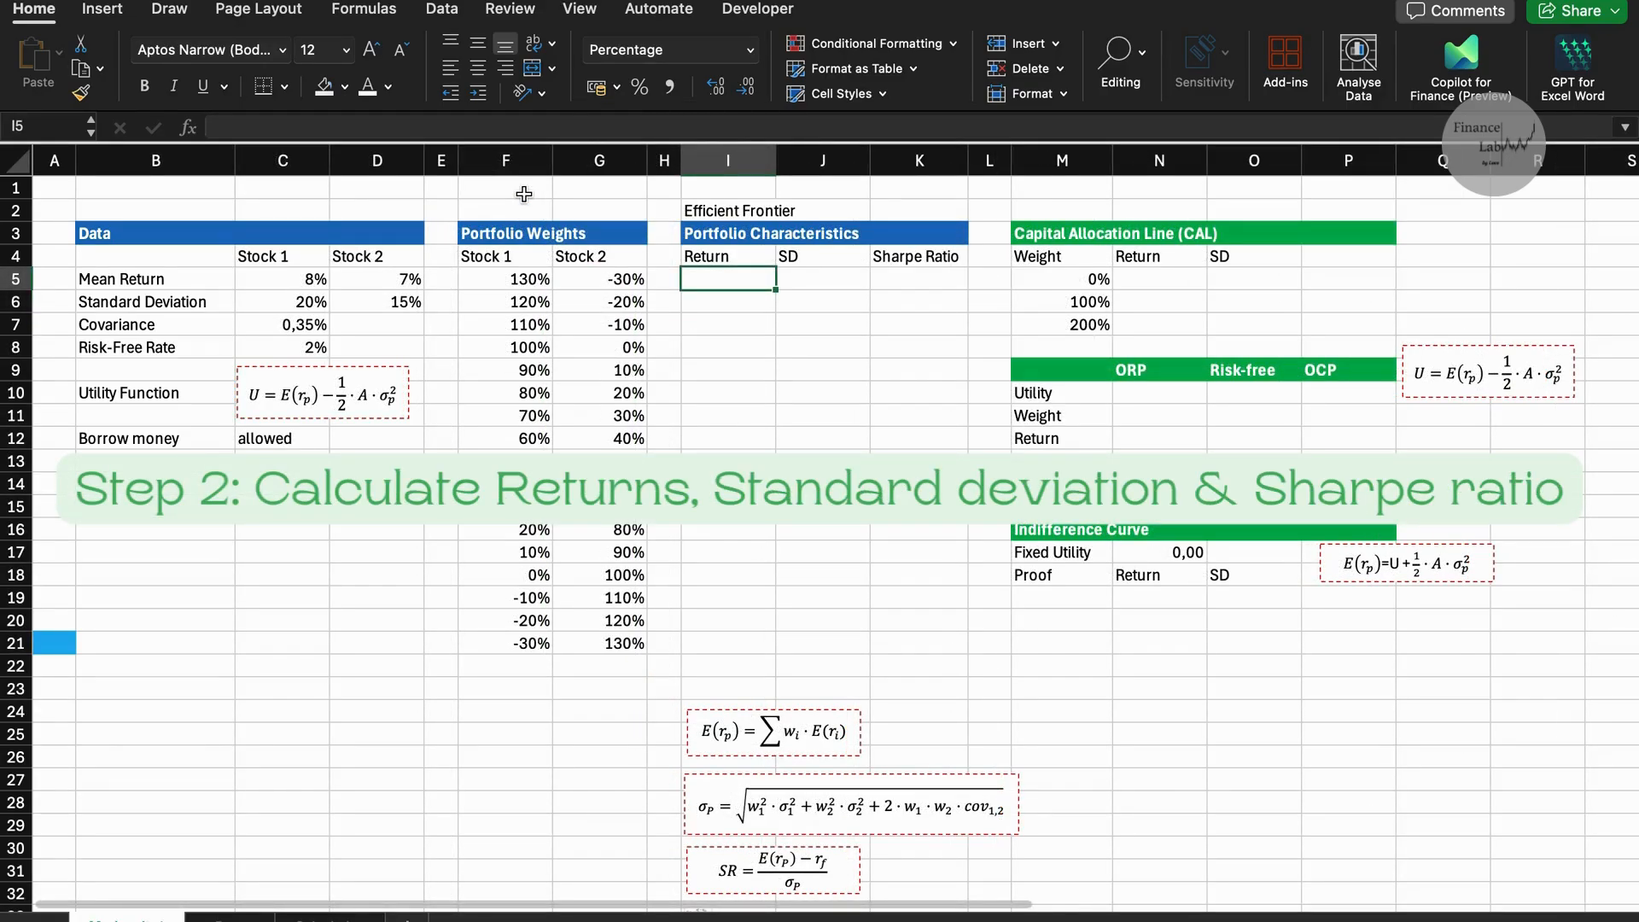
pyautogui.write('=')
pyautogui.click(521, 279)
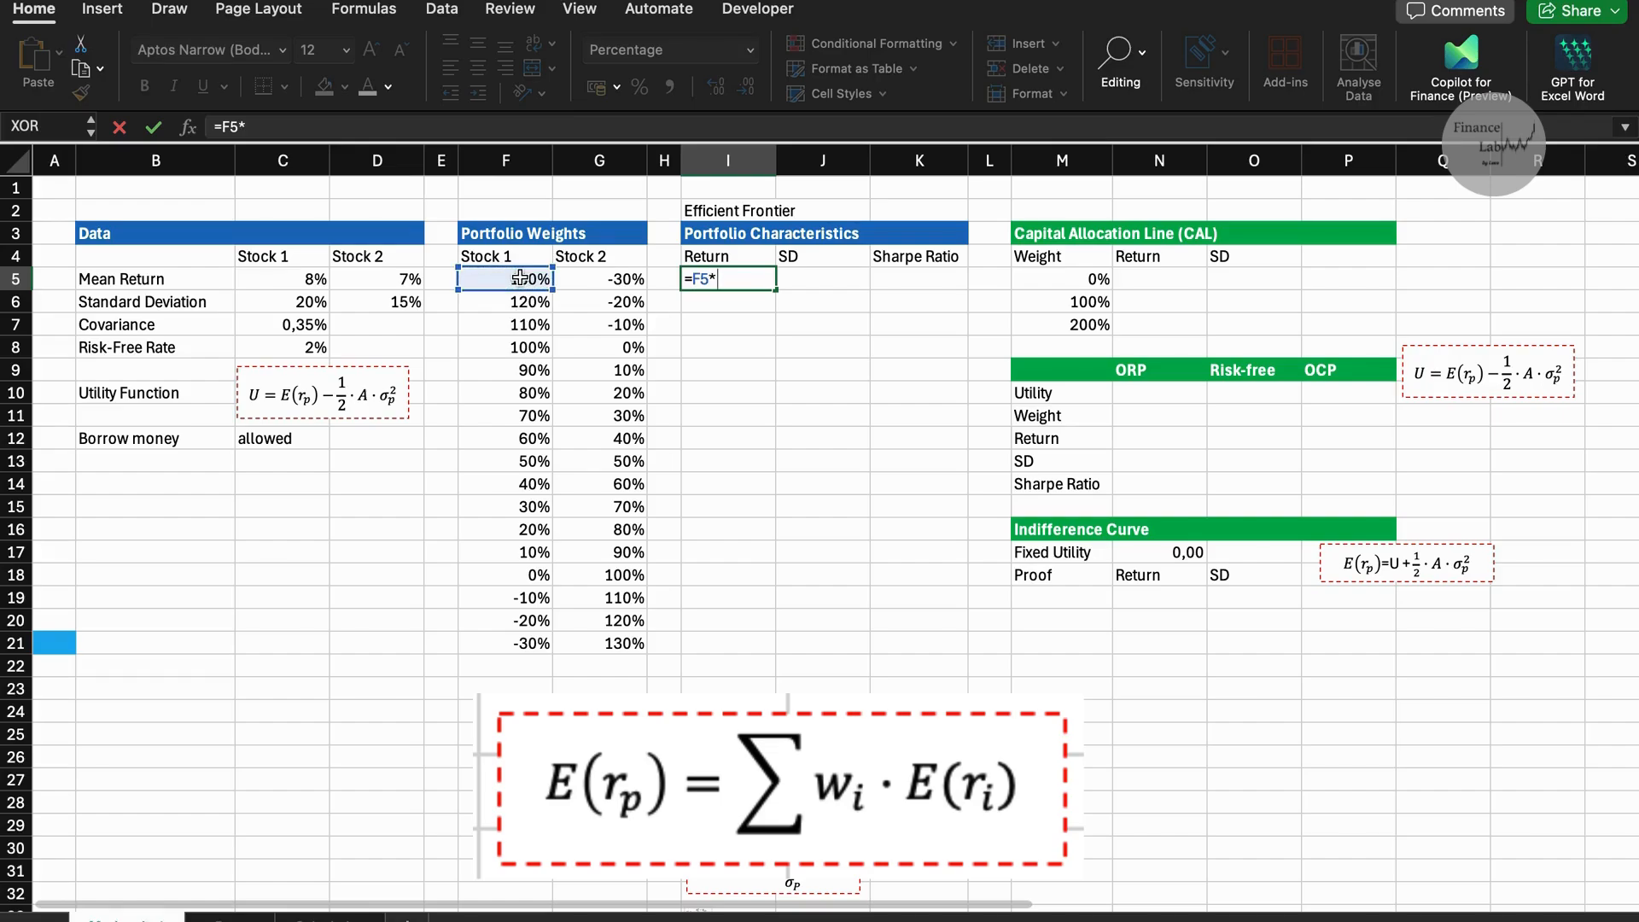
pyautogui.write('*')
pyautogui.click(280, 282)
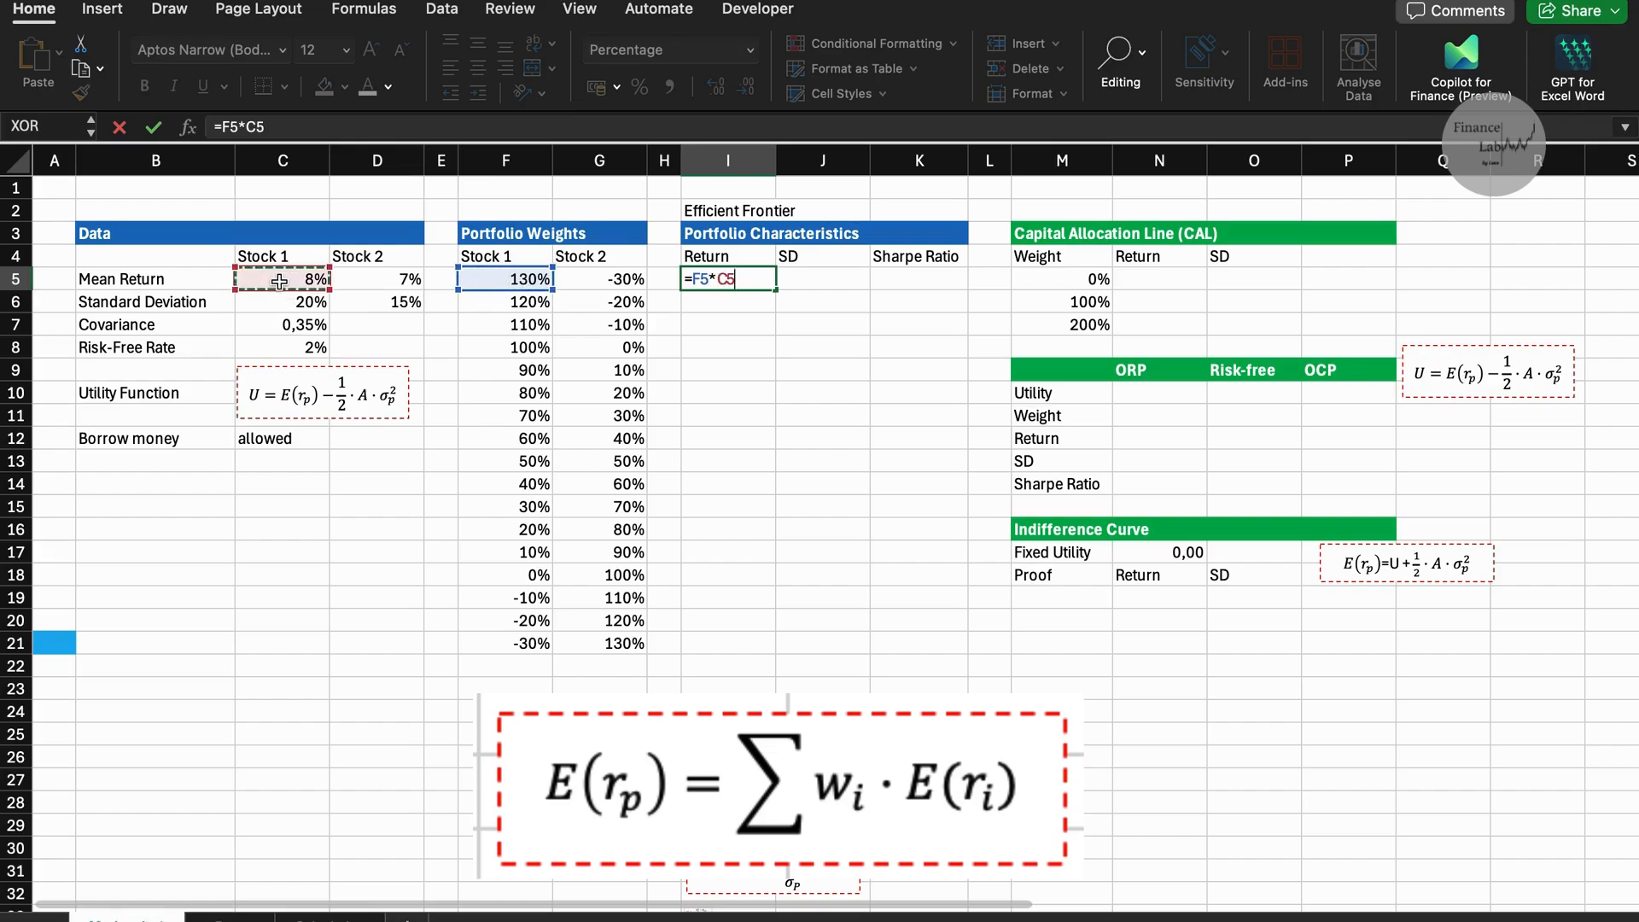
pyautogui.press('F4')
pyautogui.write('+')
pyautogui.click(603, 278)
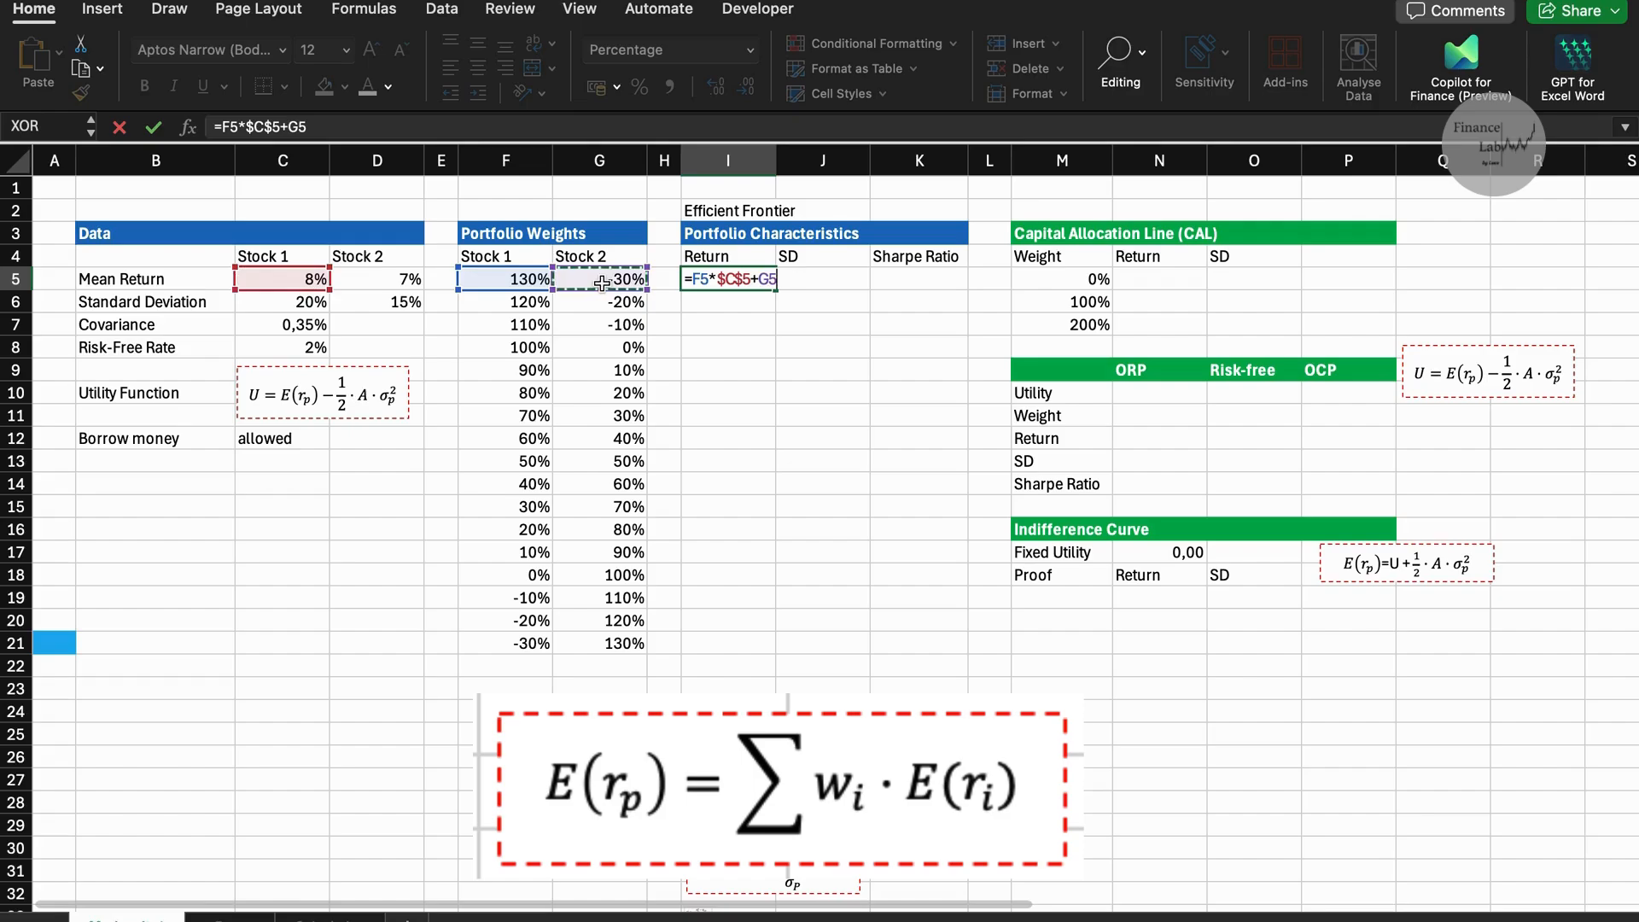
pyautogui.write('*')
pyautogui.click(407, 284)
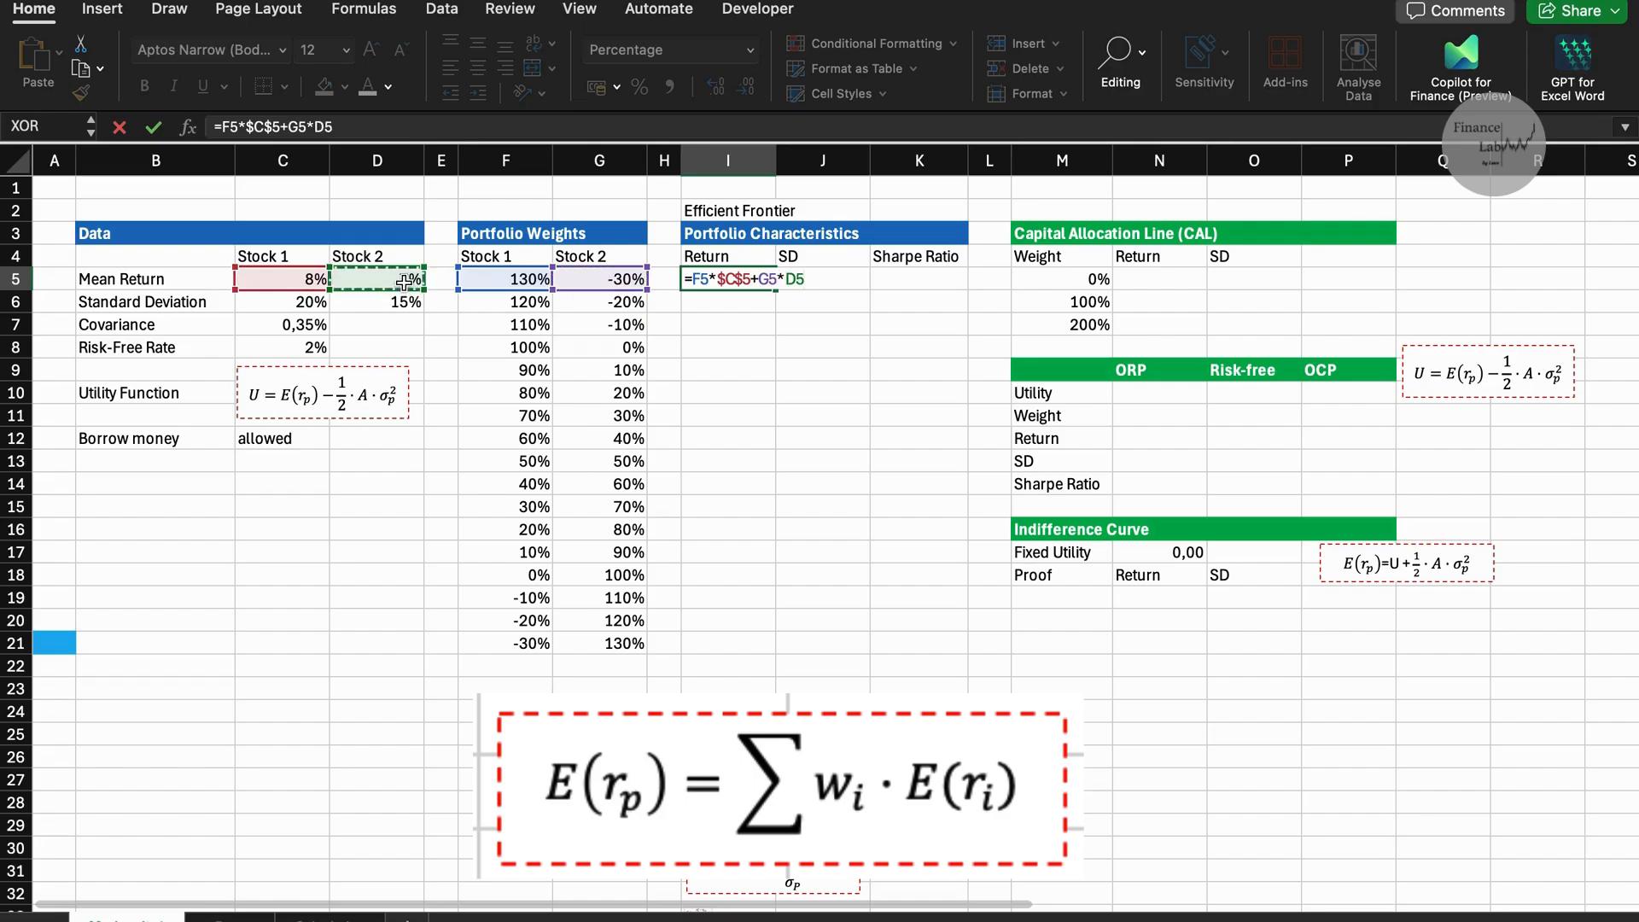
pyautogui.press('F4')
pyautogui.press('Return')
# Copy the portfolio return formula from I5 down through I21.
pyautogui.press('Up')
pyautogui.hotkey('ctrl', 'c')
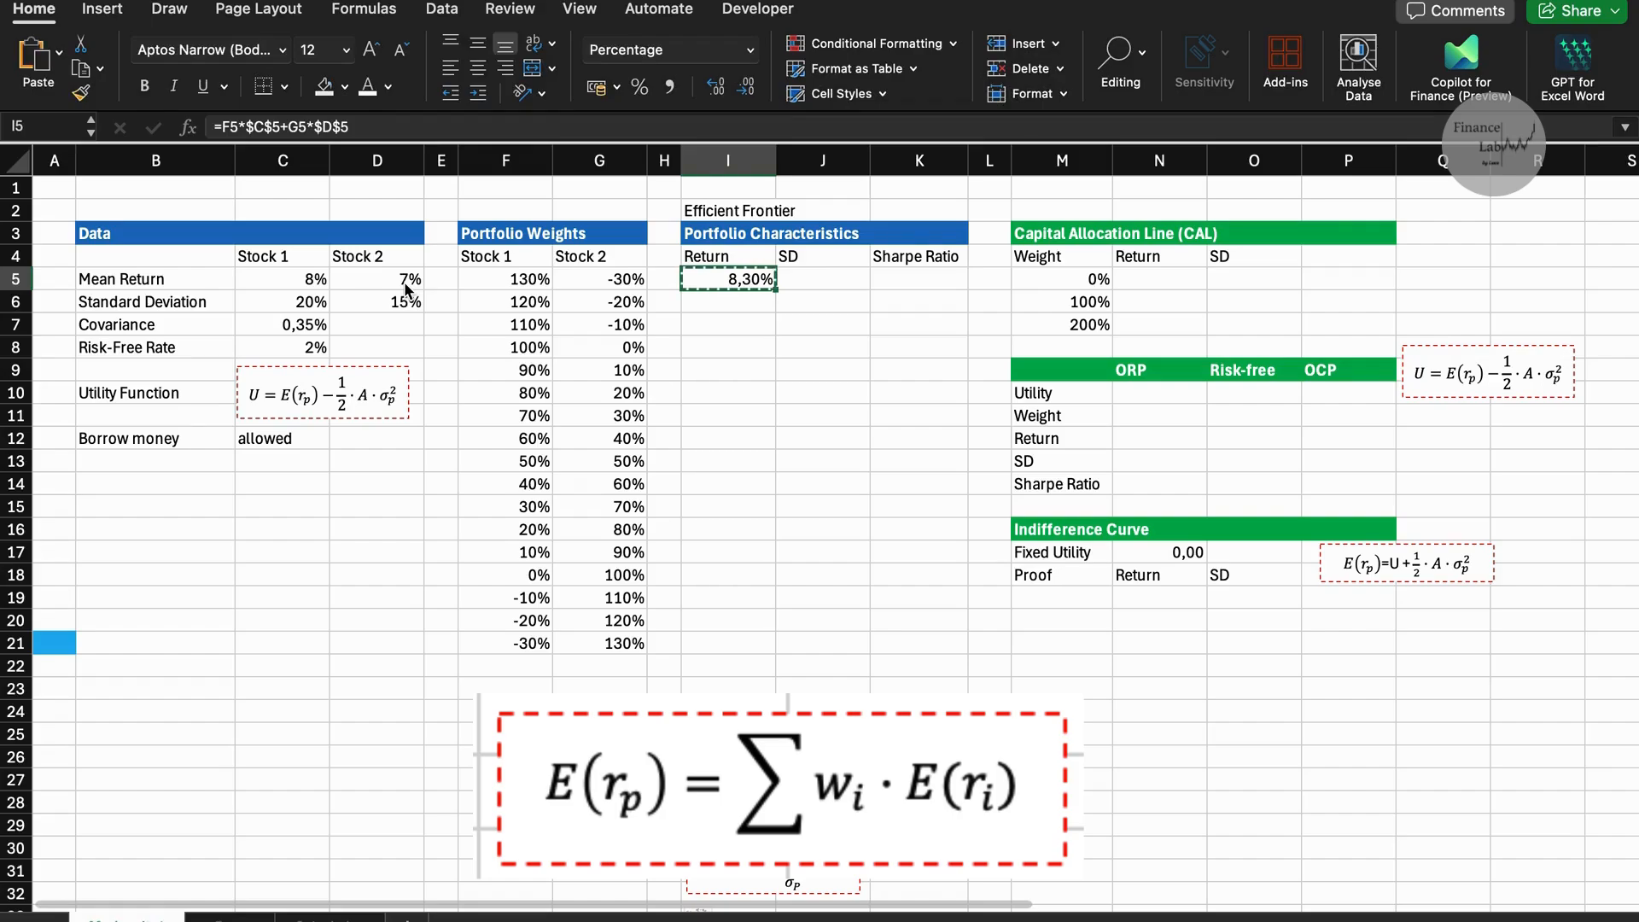
pyautogui.hotkey('shift', 'Down')
pyautogui.hotkey('shift', 'Down')
pyautogui.hotkey('shift', 'Down')
pyautogui.hotkey('shift', 'Down')
pyautogui.hotkey('shift', 'Down')
pyautogui.hotkey('shift', 'Down')
pyautogui.hotkey('shift', 'Down')
pyautogui.hotkey('shift', 'Down')
pyautogui.hotkey('shift', 'Down')
pyautogui.hotkey('shift', 'Down')
pyautogui.hotkey('shift', 'Down')
pyautogui.hotkey('shift', 'Down')
pyautogui.hotkey('shift', 'Down')
pyautogui.hotkey('shift', 'Down')
pyautogui.hotkey('shift', 'Down')
pyautogui.hotkey('shift', 'Down')
pyautogui.press('Return')
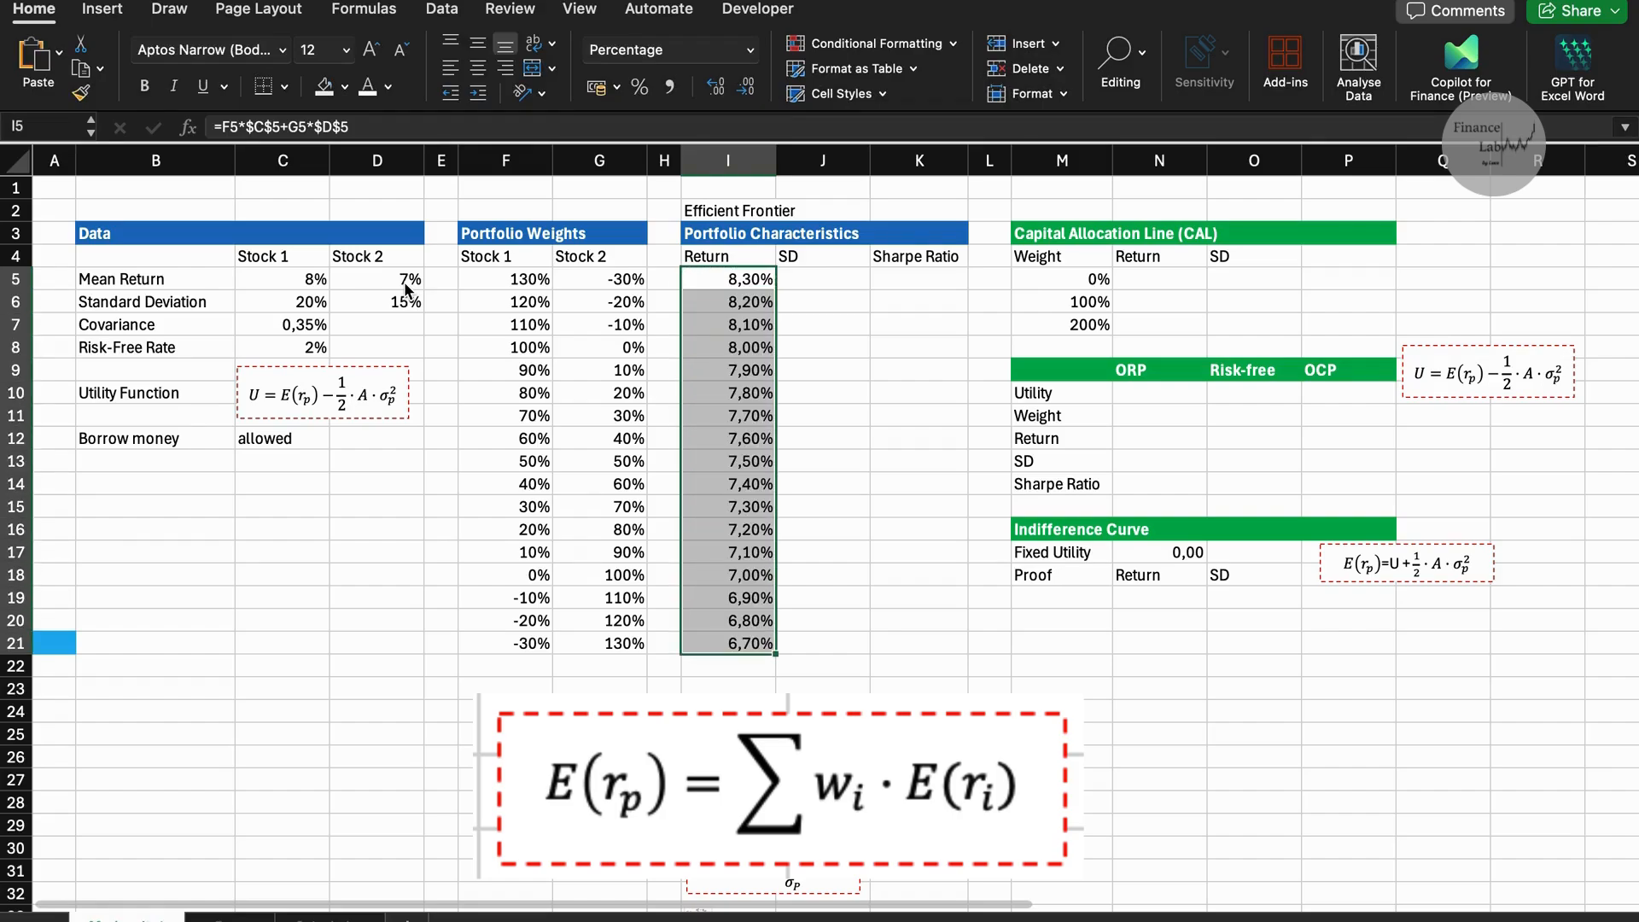
# Begin the portfolio SD formula in J5 with SQRT and the Stock 1 variance term F5^2*$C$6^2.
pyautogui.click(789, 280)
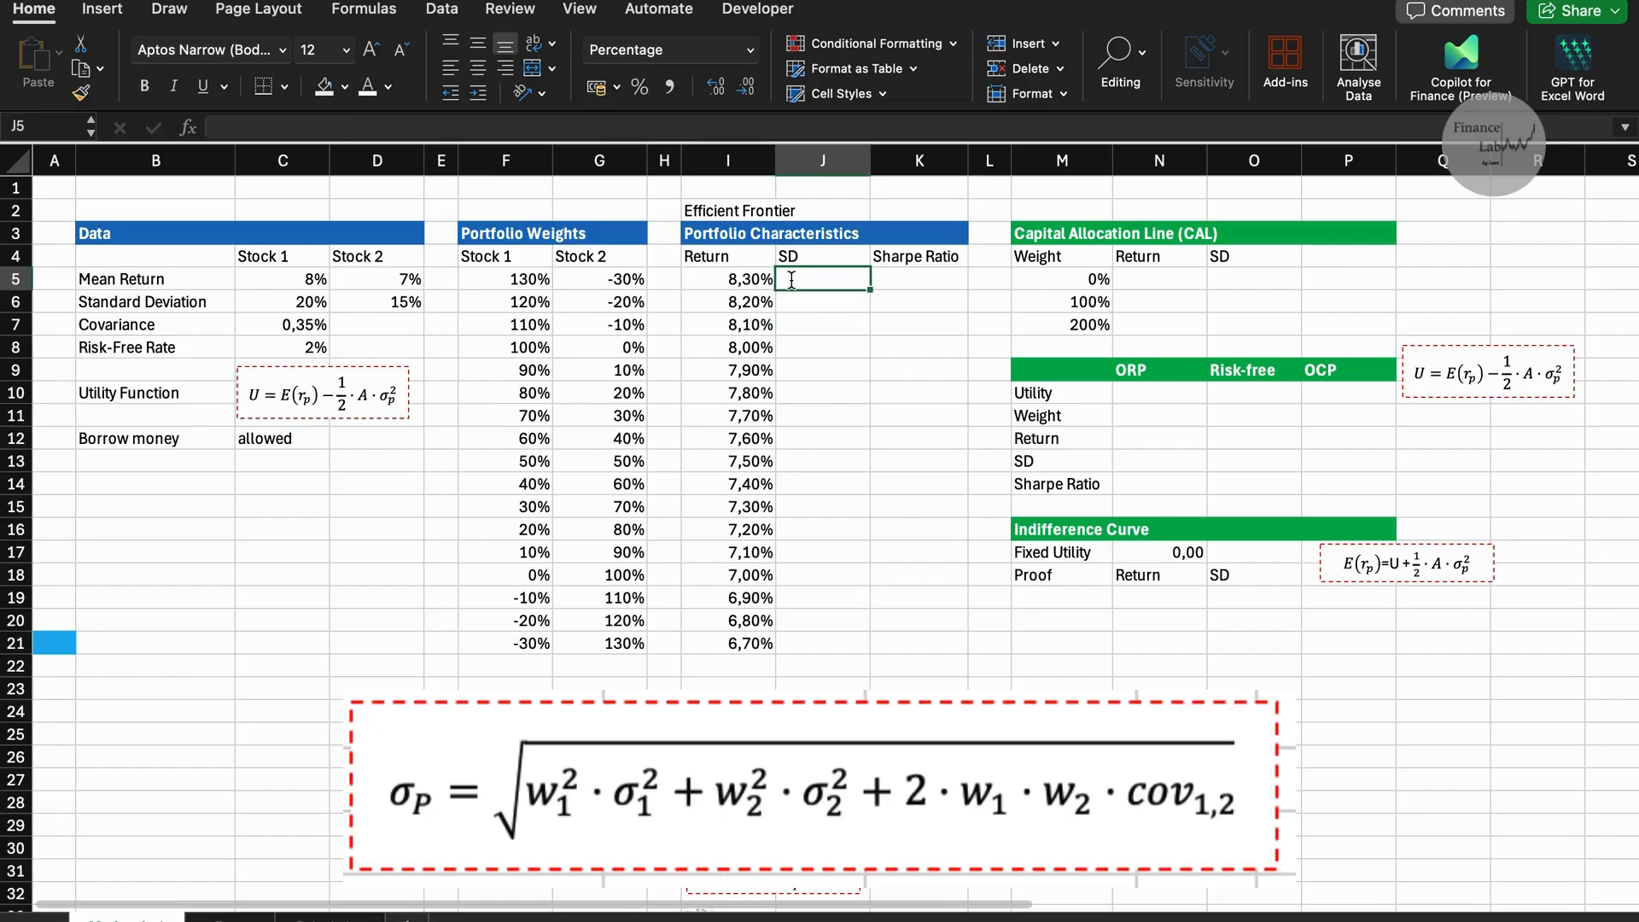
pyautogui.write('=sq')
pyautogui.press('Tab')
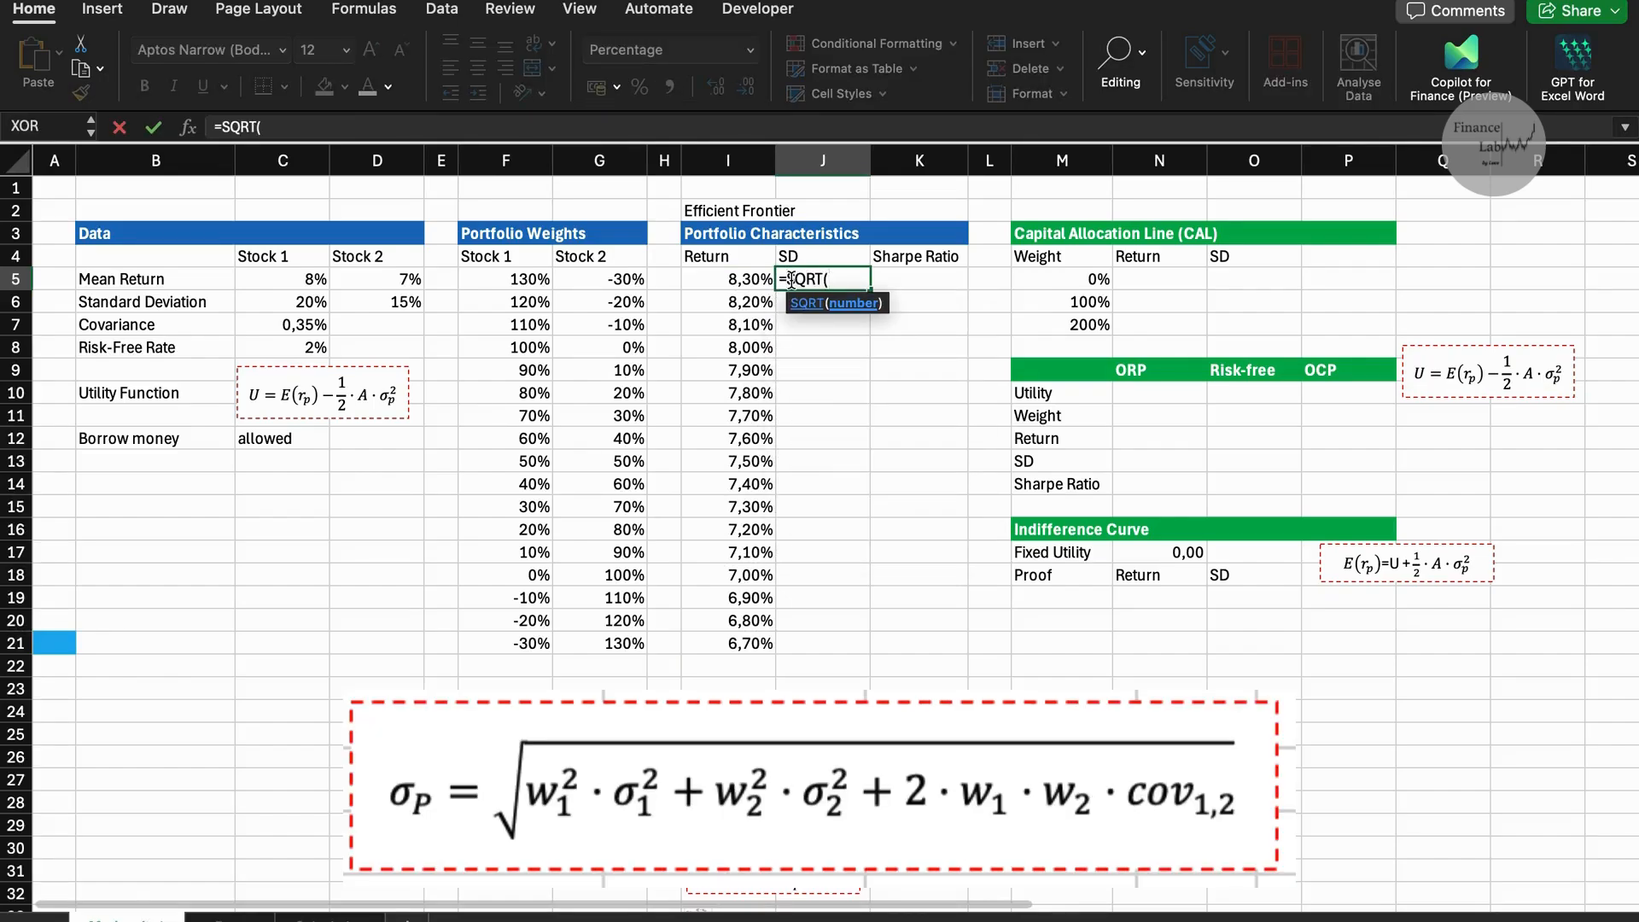
pyautogui.click(515, 279)
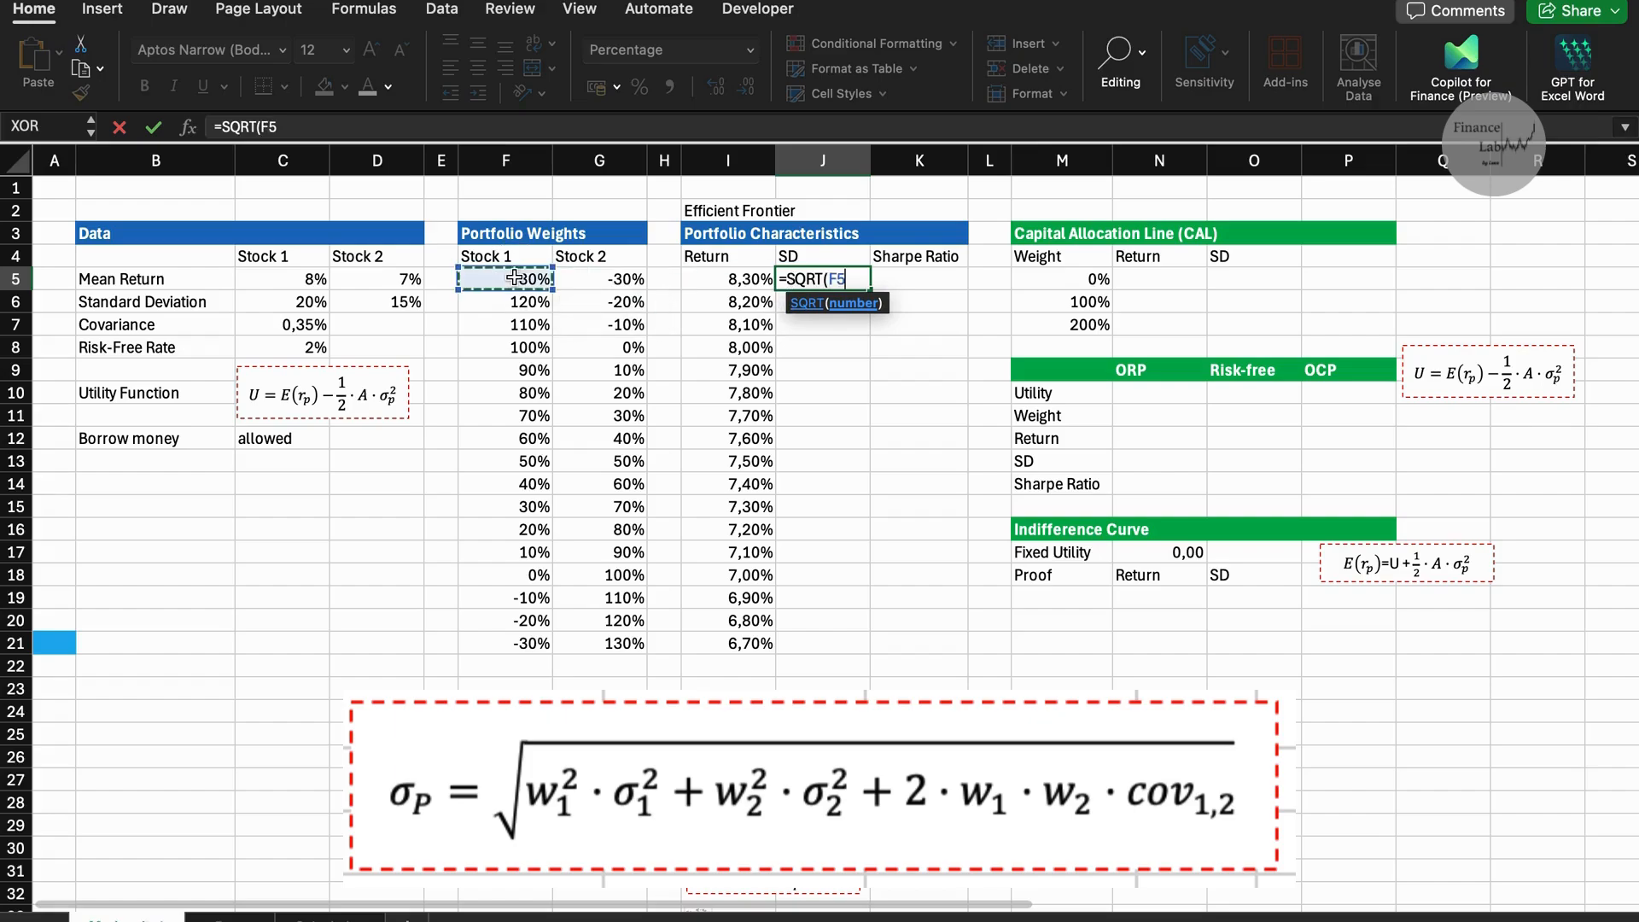
pyautogui.write('^2*')
pyautogui.click(312, 303)
pyautogui.press('F4')
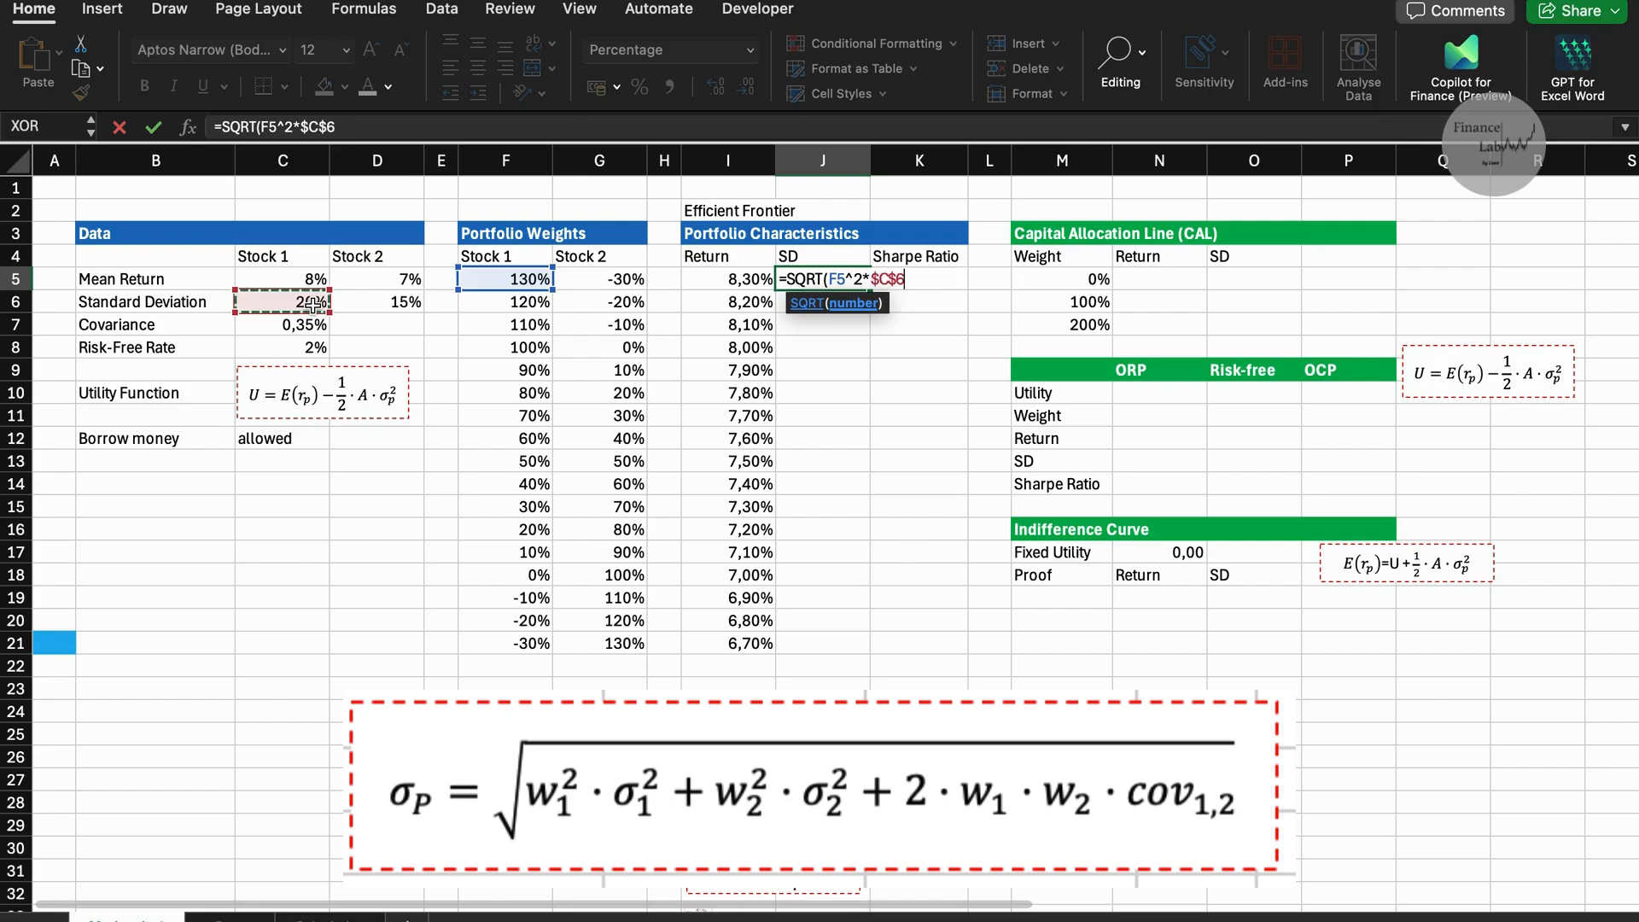
pyautogui.write('^2+')
# Add the Stock 2 variance term G5^2*$D$6^2 to the SD formula in J5.
pyautogui.click(580, 279)
pyautogui.write('^2+G5^2')
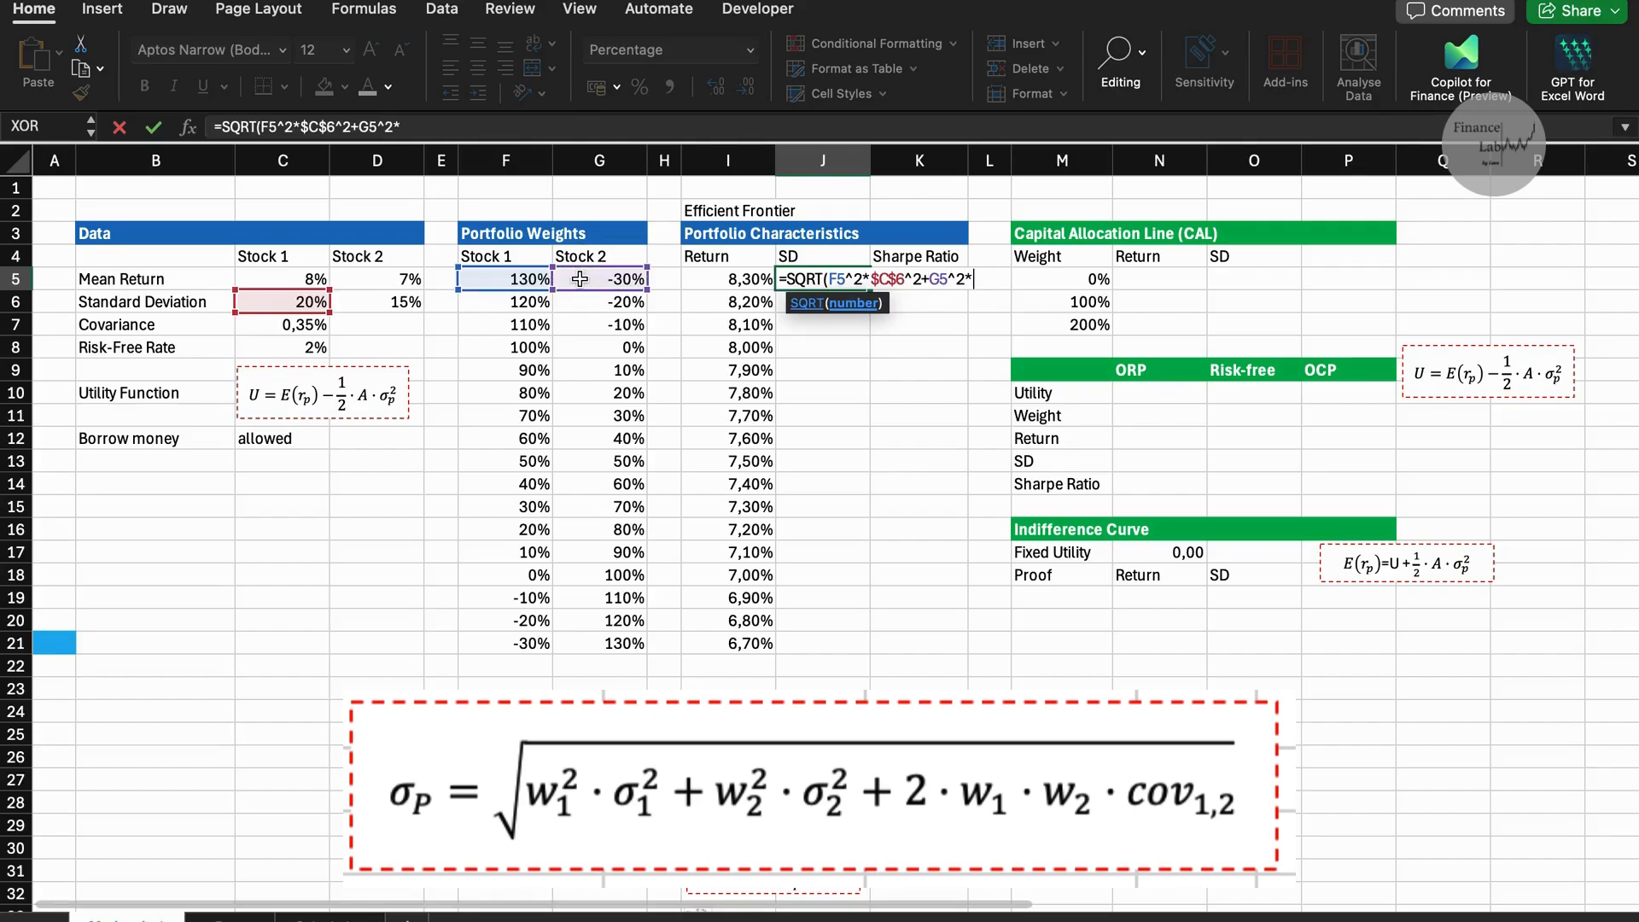
pyautogui.write('*')
pyautogui.click(408, 303)
pyautogui.press('F4')
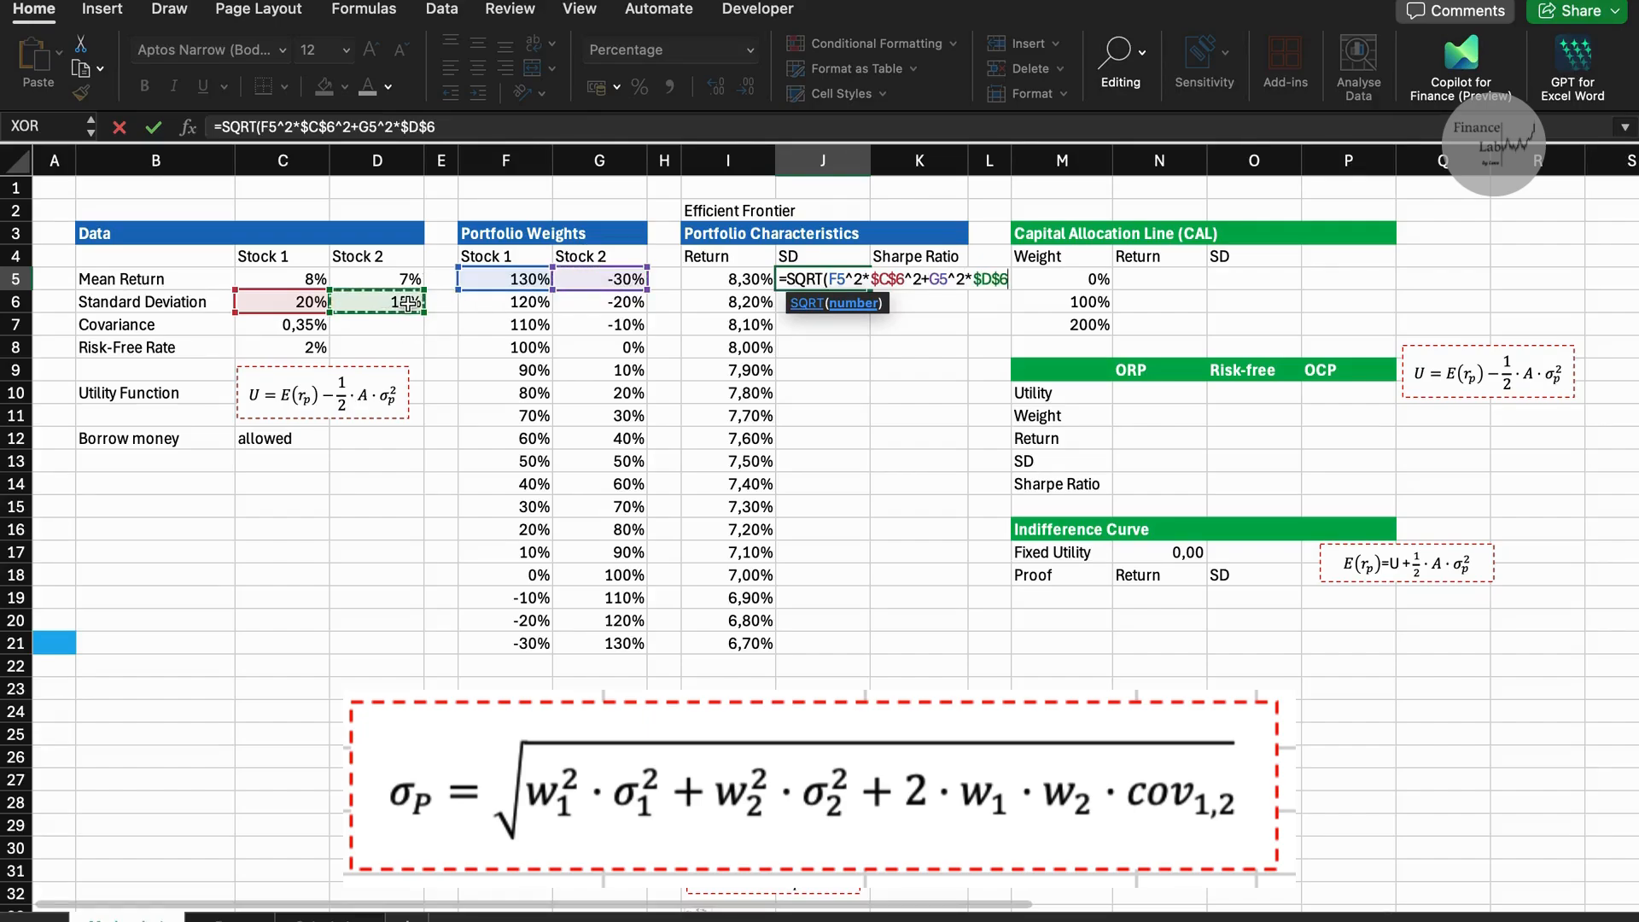
pyautogui.write('^2+2*')
# Complete the SD formula in J5 with the covariance term 2*F5*G5*$C$7.
pyautogui.click(524, 279)
pyautogui.write('*')
pyautogui.click(597, 280)
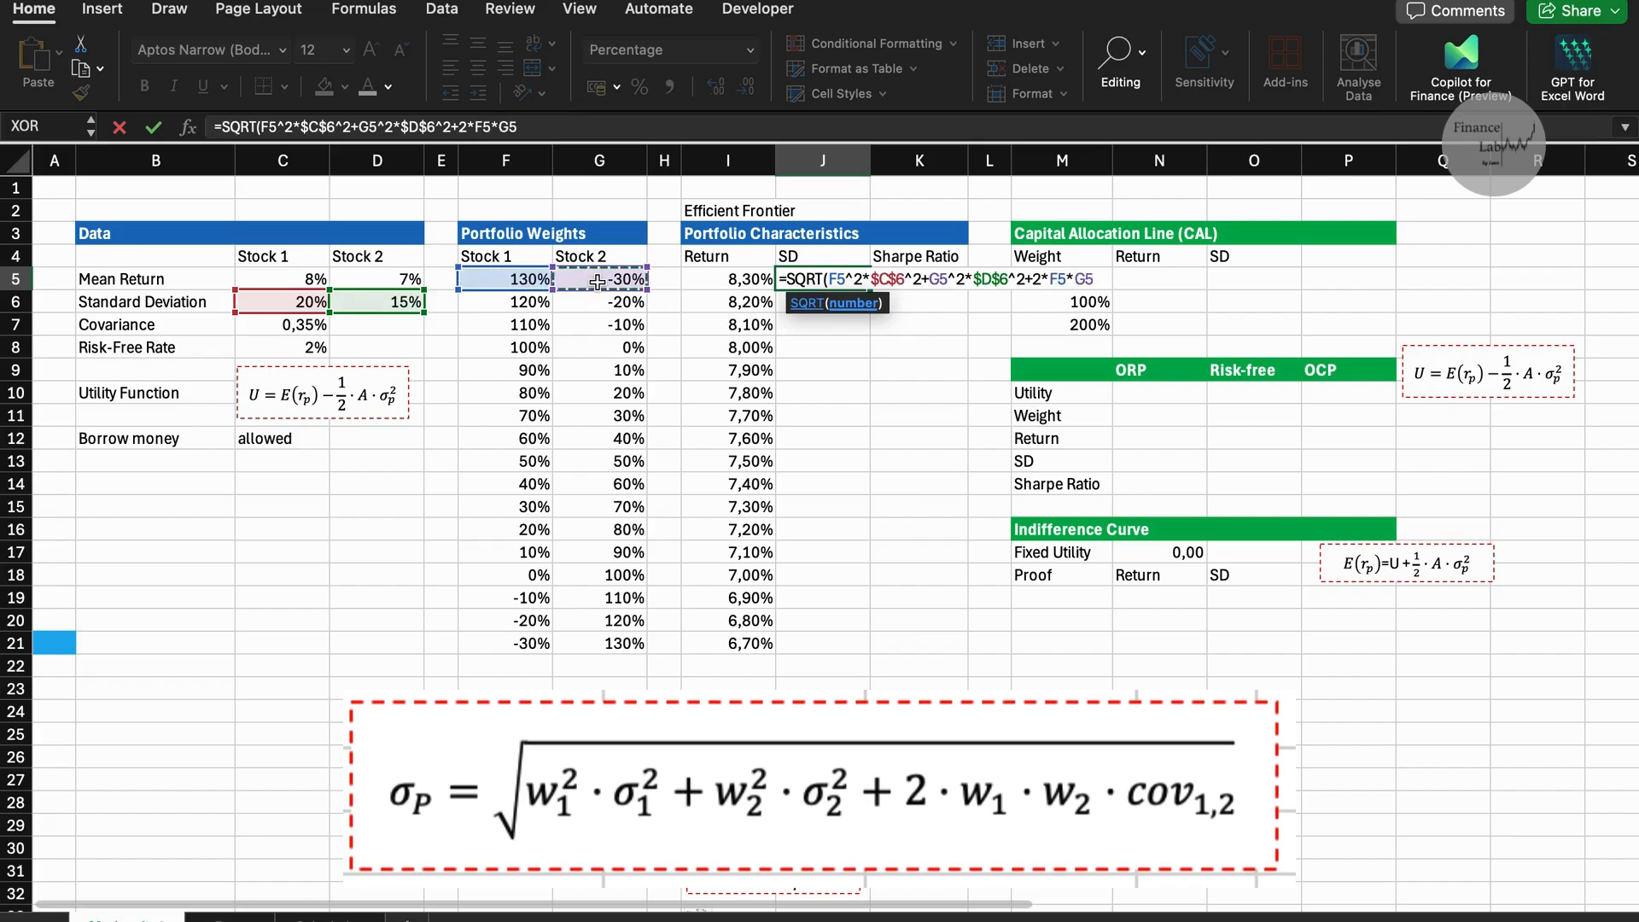
pyautogui.write('*')
pyautogui.click(294, 326)
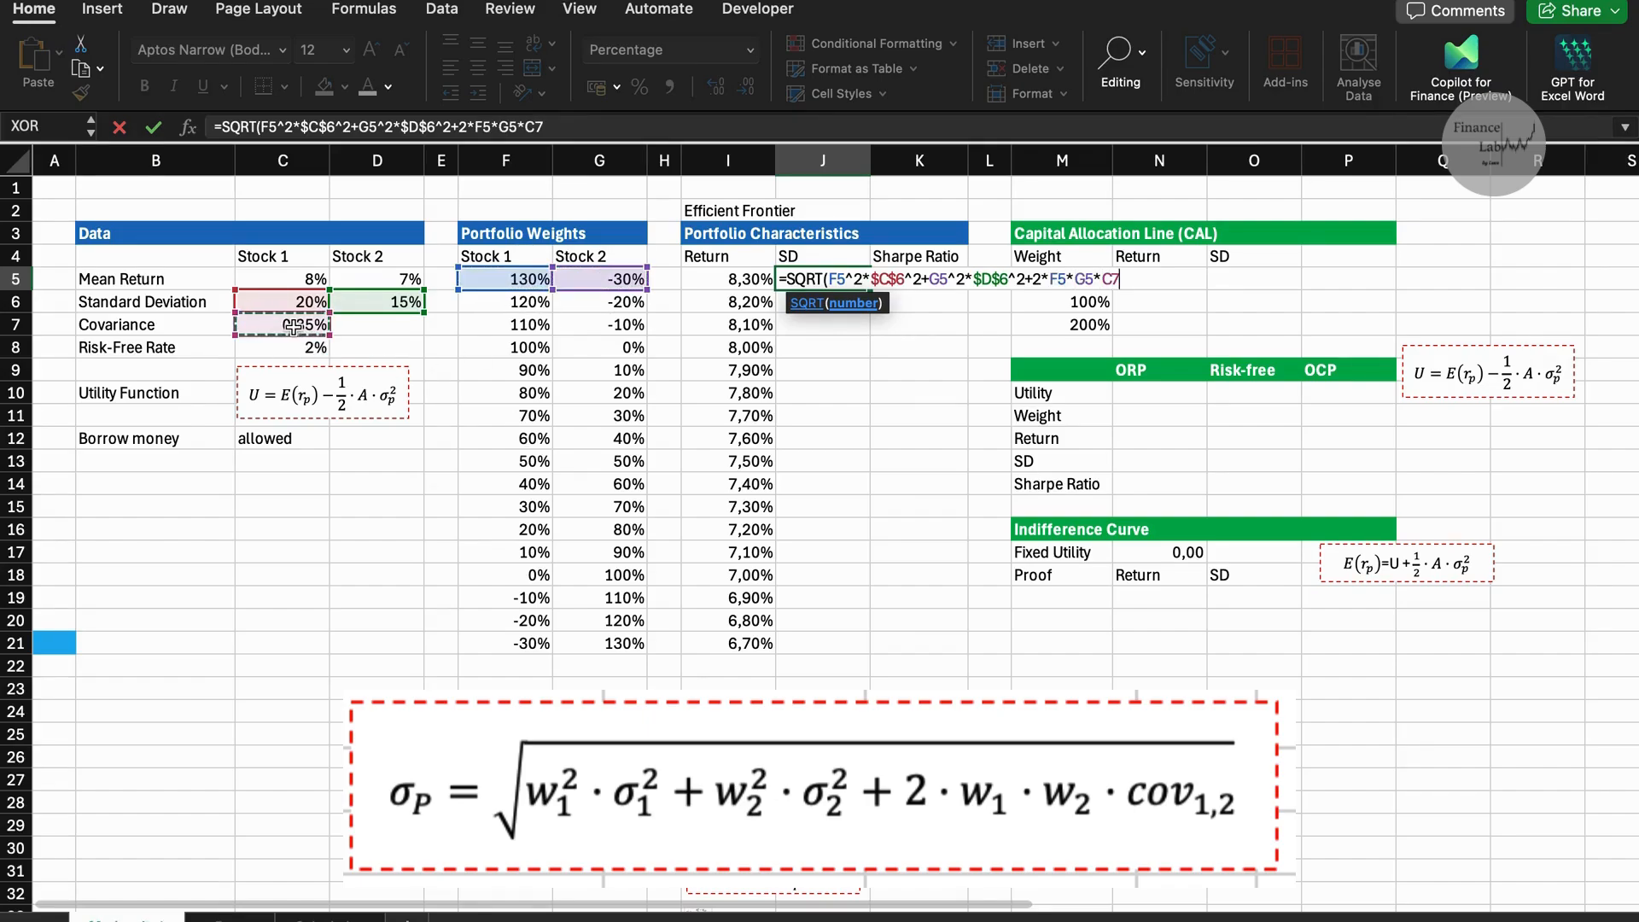
pyautogui.press('F4')
pyautogui.press('Return')
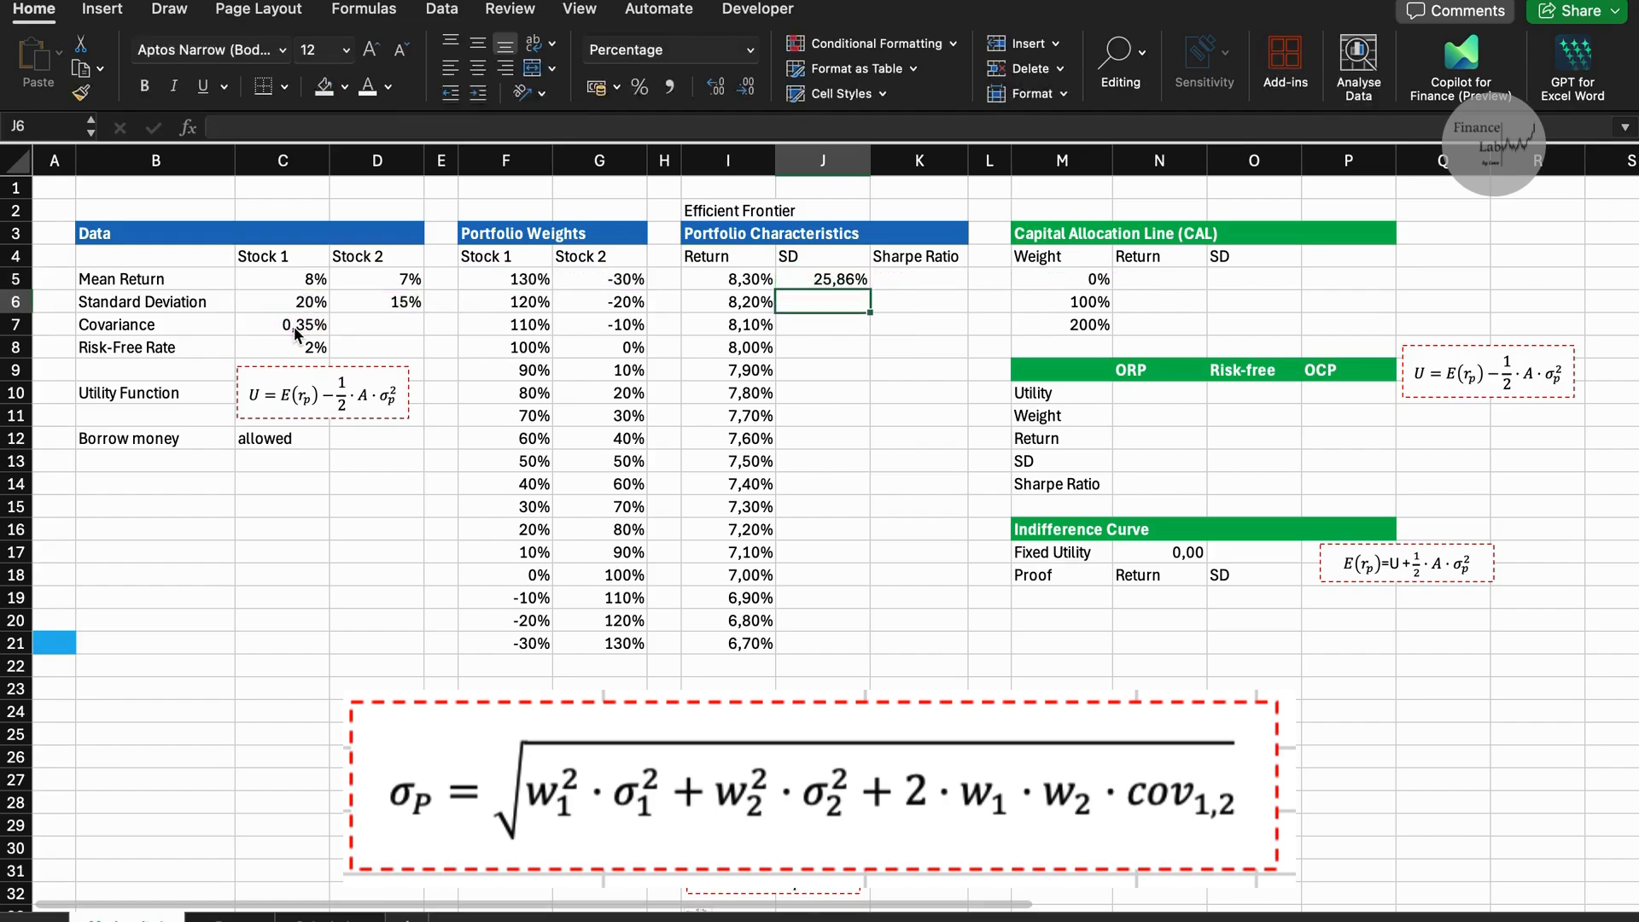
# Copy the portfolio SD formula from J5 down through J21.
pyautogui.press('Up')
pyautogui.hotkey('shift', 'Down')
pyautogui.hotkey('shift', 'Down')
pyautogui.hotkey('shift', 'Down')
pyautogui.hotkey('shift', 'Down')
pyautogui.hotkey('shift', 'Down')
pyautogui.hotkey('shift', 'Down')
pyautogui.hotkey('shift', 'Down')
pyautogui.hotkey('shift', 'Down')
pyautogui.hotkey('shift', 'Down')
pyautogui.hotkey('shift', 'Down')
pyautogui.hotkey('shift', 'Down')
pyautogui.hotkey('shift', 'Down')
pyautogui.hotkey('shift', 'Down')
pyautogui.hotkey('shift', 'Down')
pyautogui.hotkey('shift', 'Down')
pyautogui.hotkey('shift', 'Down')
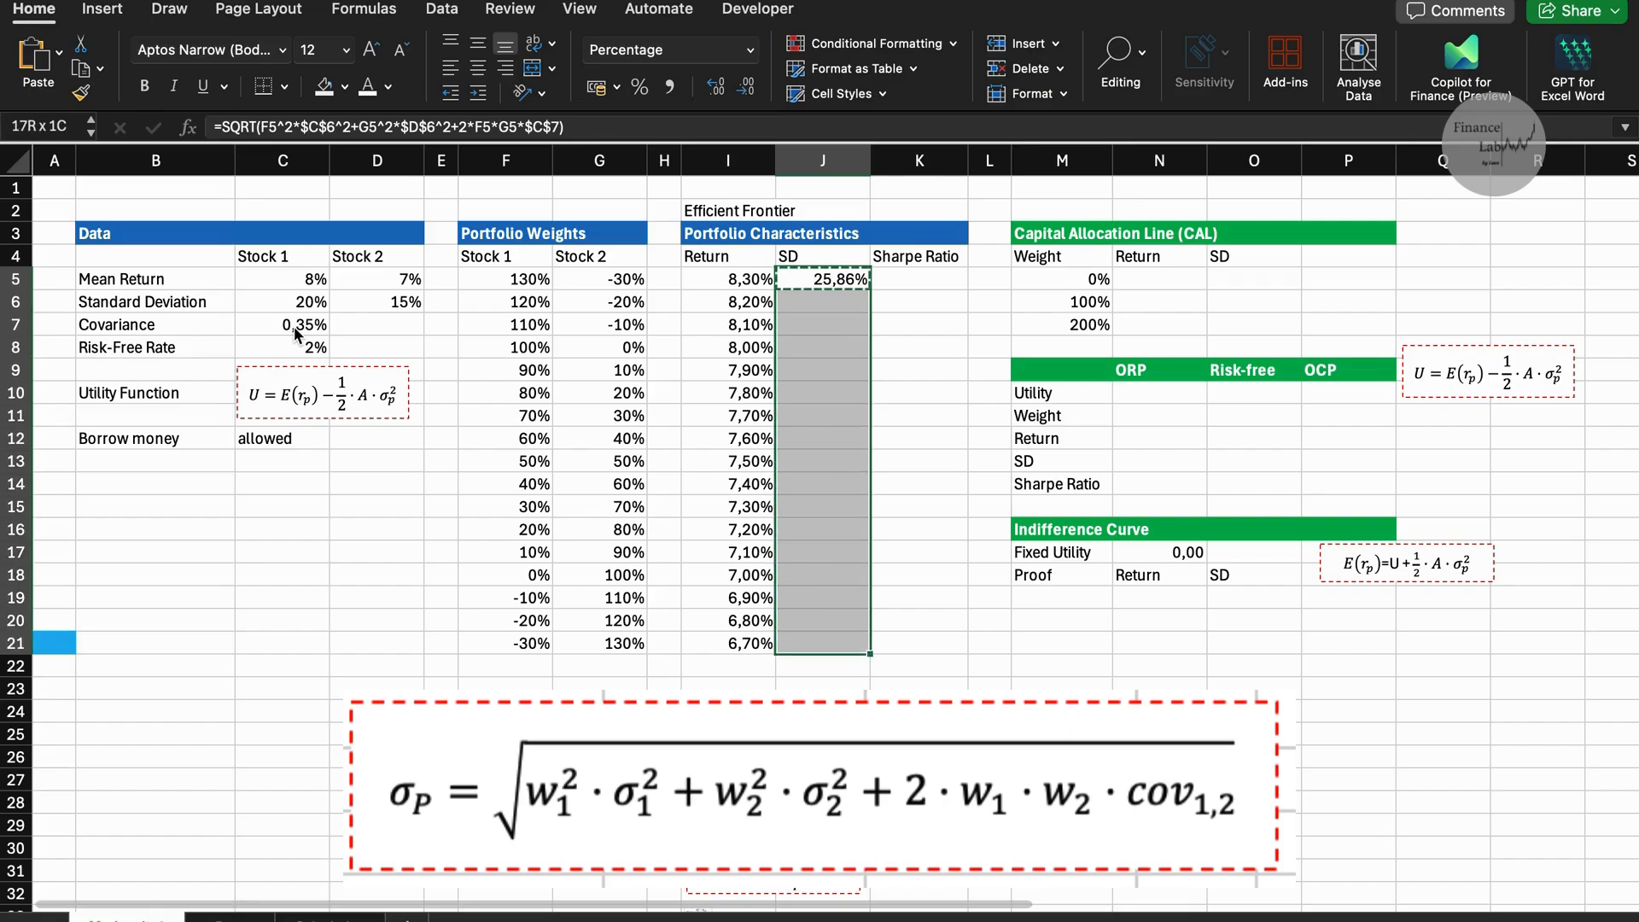
pyautogui.hotkey('ctrl', 'v')
# Calculate the Sharpe ratio in K5 with =(I5-$C$8)/J5.
pyautogui.press('Right')
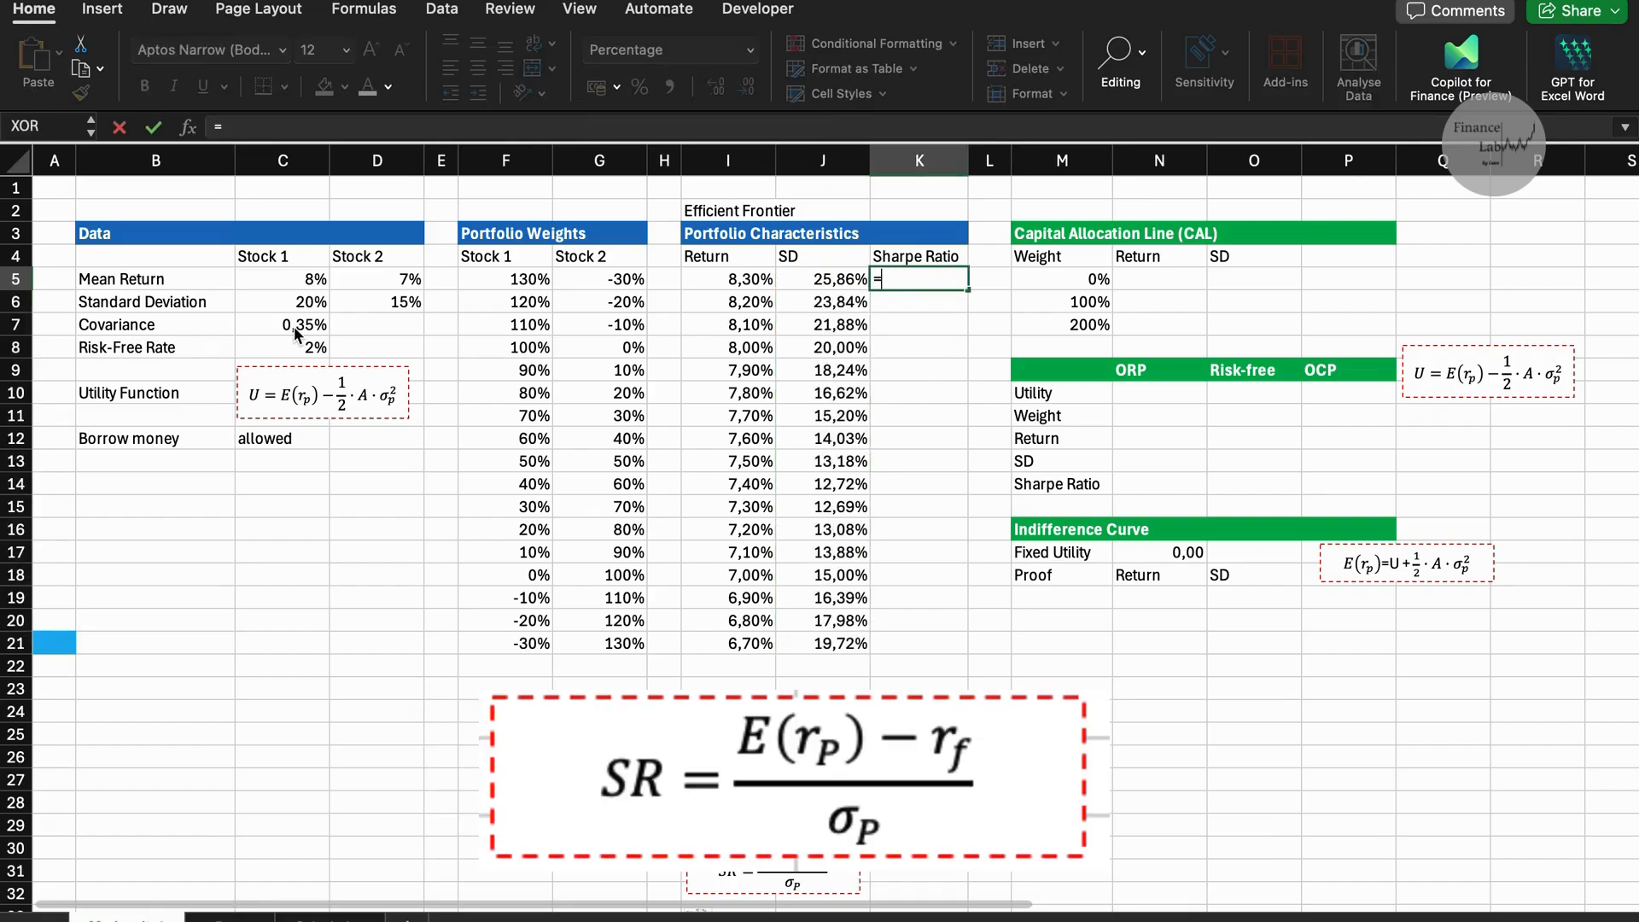
pyautogui.write('=(')
pyautogui.click(711, 284)
pyautogui.write('-')
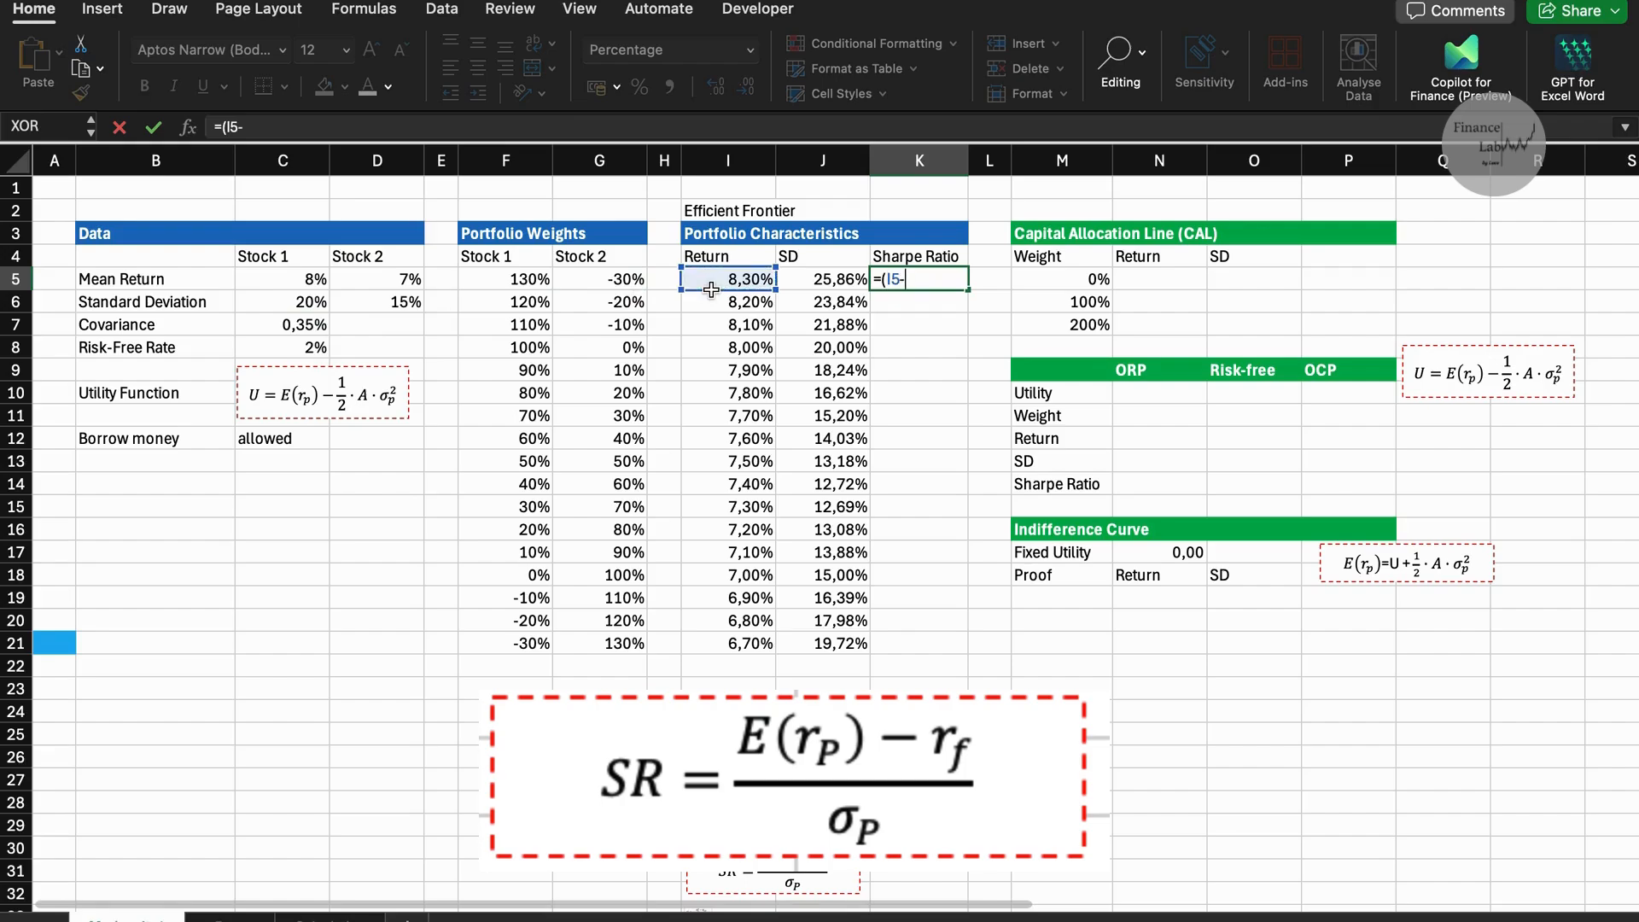
pyautogui.click(321, 347)
pyautogui.press('F4')
pyautogui.write(')')
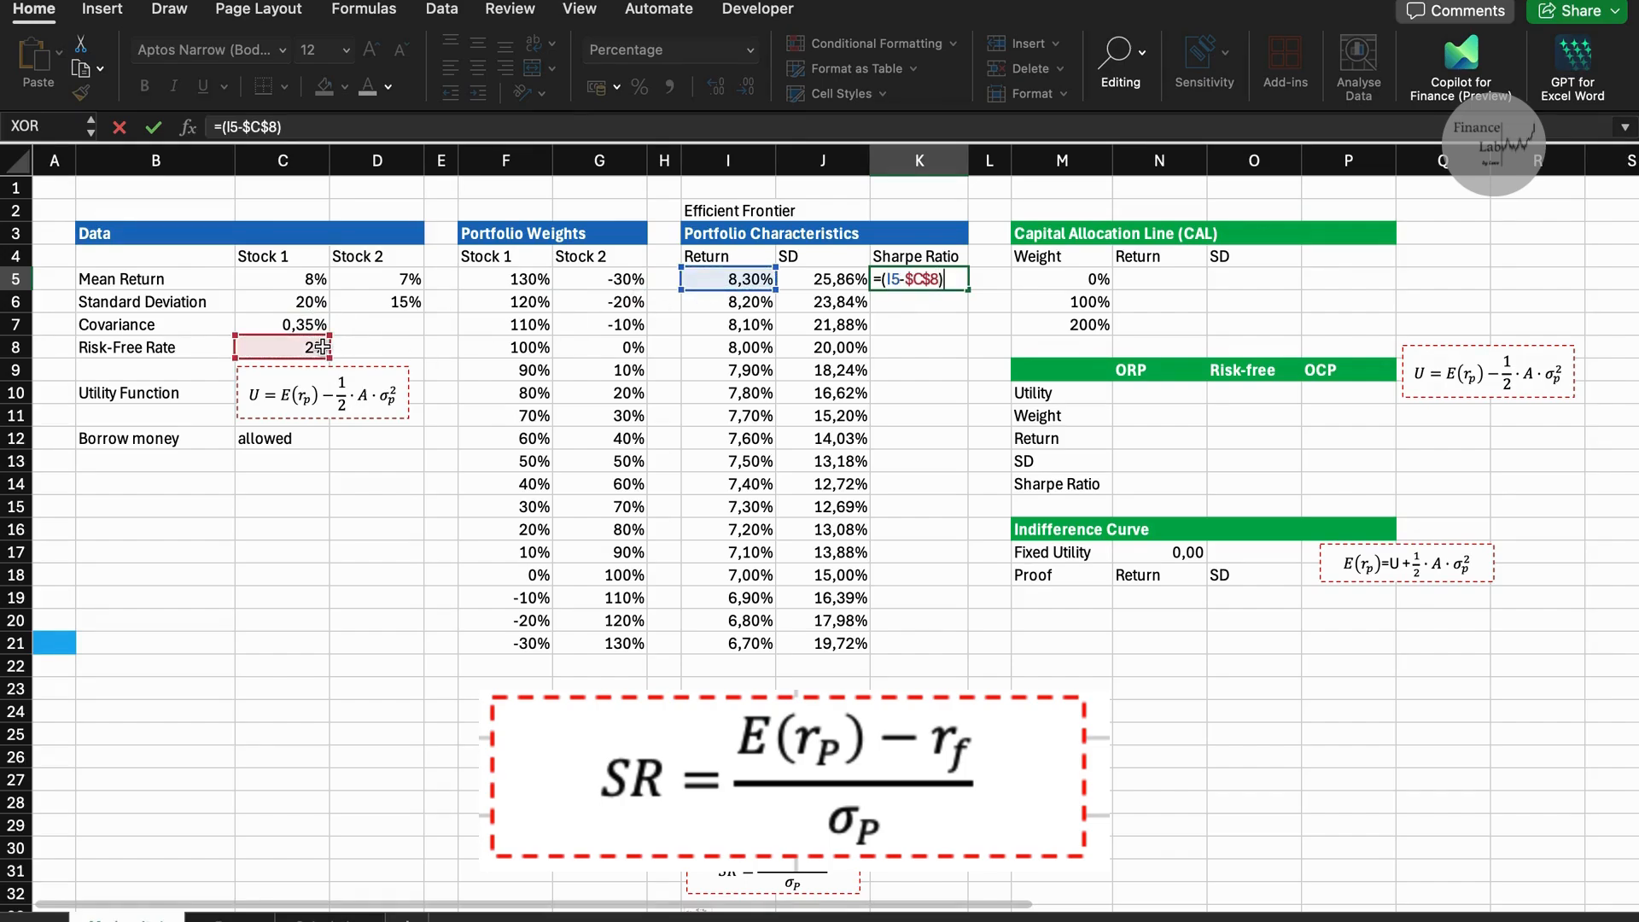
pyautogui.write('/')
pyautogui.click(820, 280)
pyautogui.press('Return')
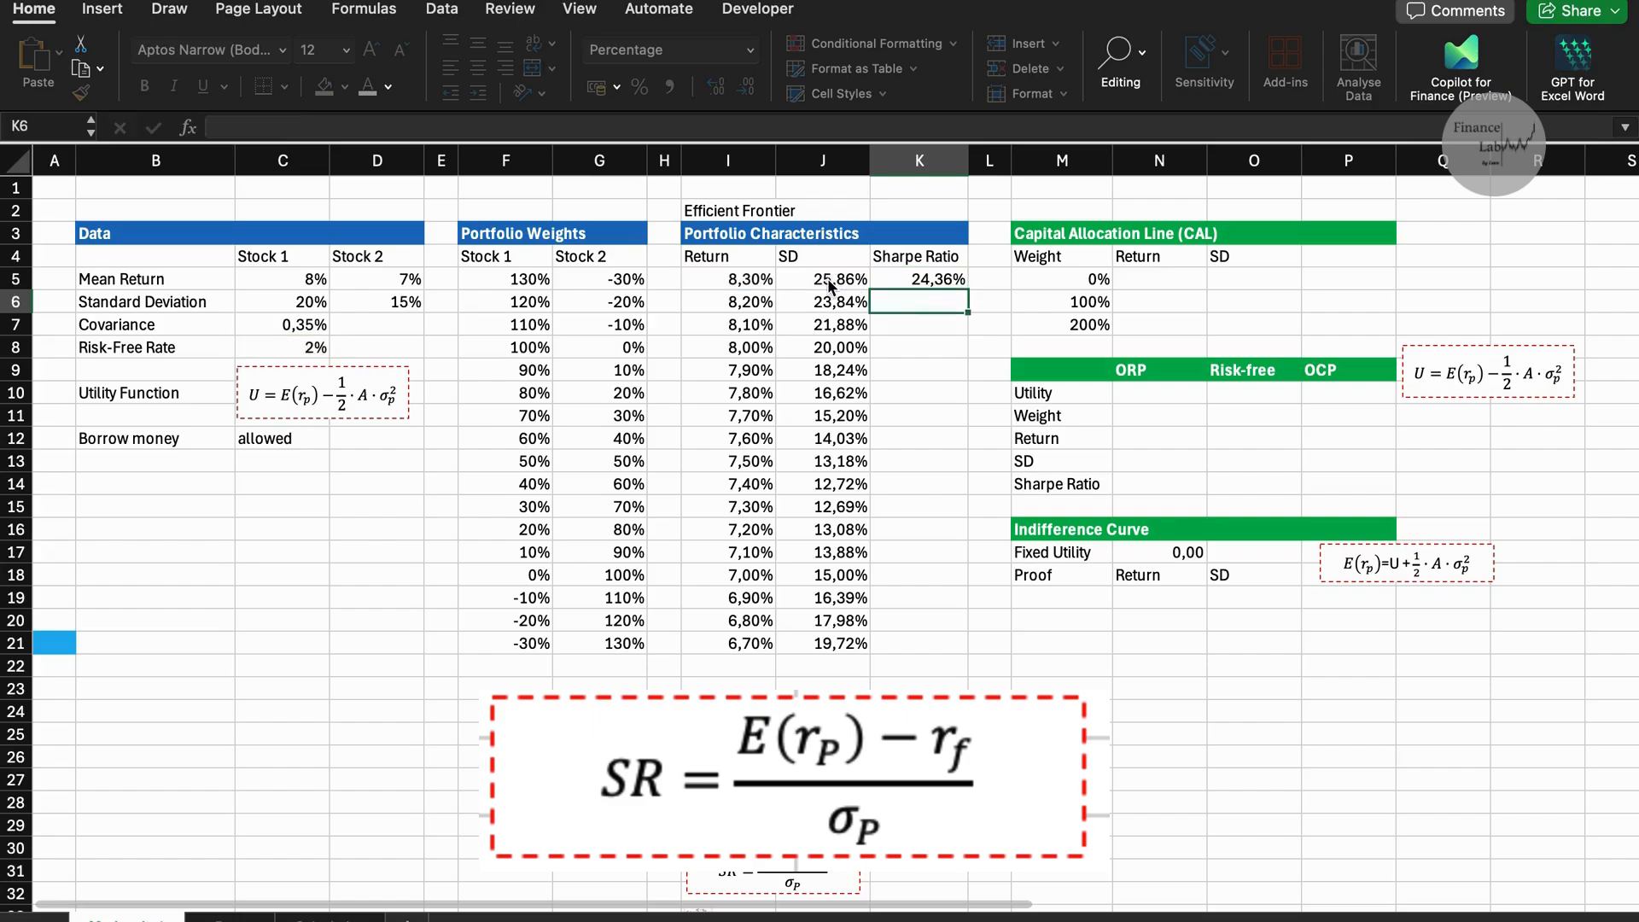
# Fill the Sharpe ratio formula from K5 down through K21.
pyautogui.click(964, 285)
pyautogui.doubleClick(966, 288)
pyautogui.click(1008, 293)
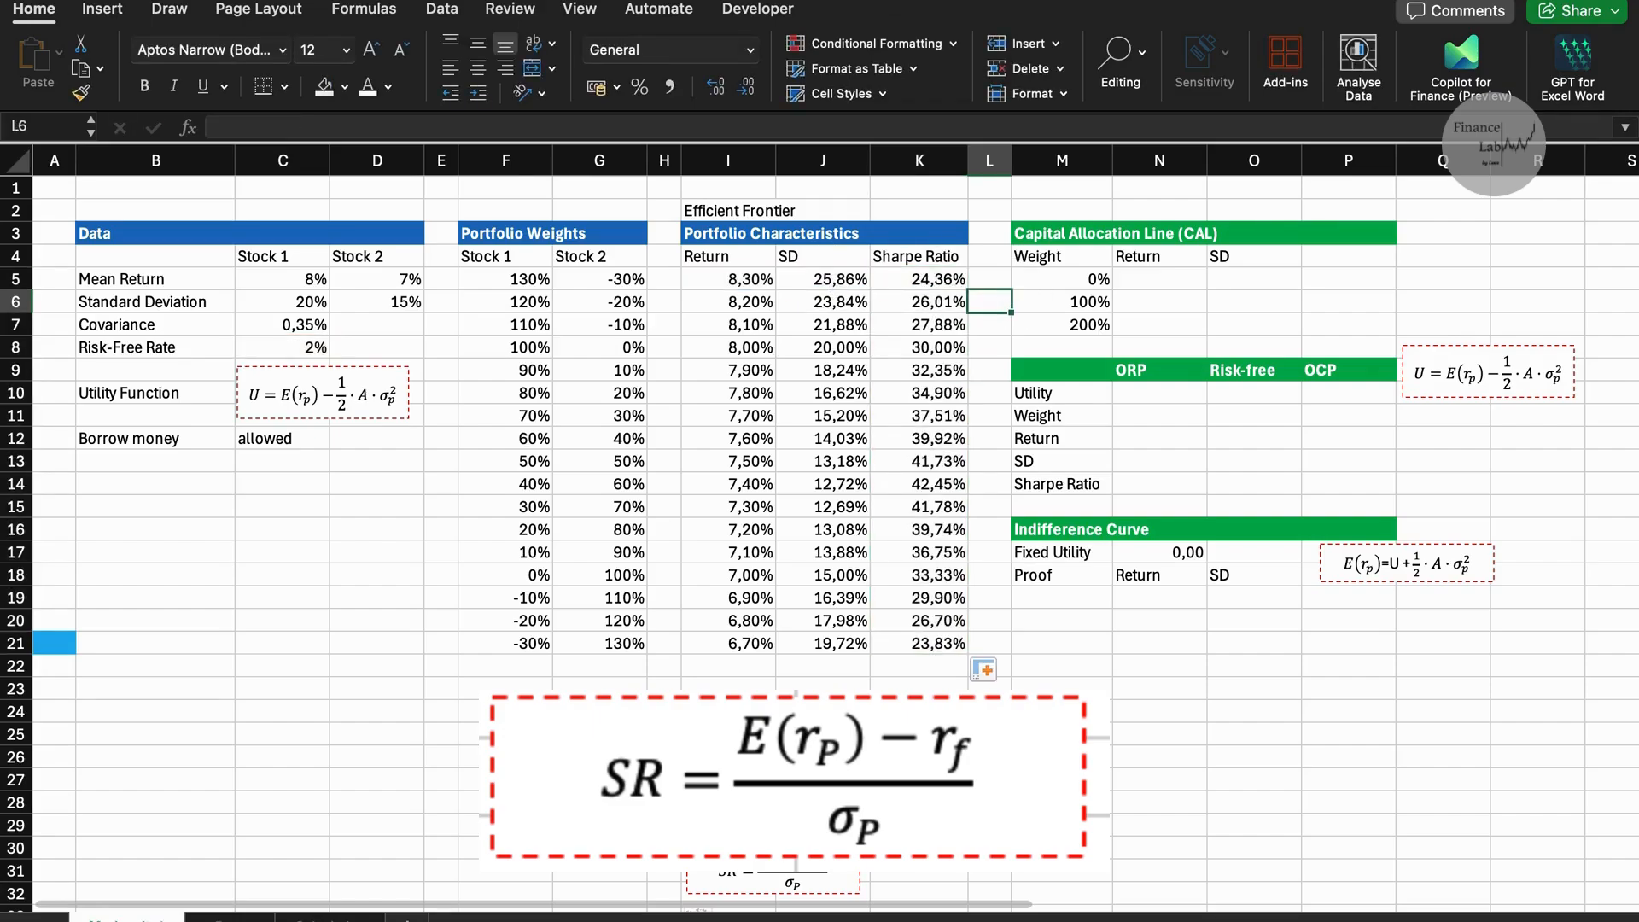
# Insert an empty scatter chart and place it in the blank area beside the Capital Allocation Line table.
pyautogui.hscroll(5, 820, 512)
pyautogui.click(961, 210)
pyautogui.click(102, 9)
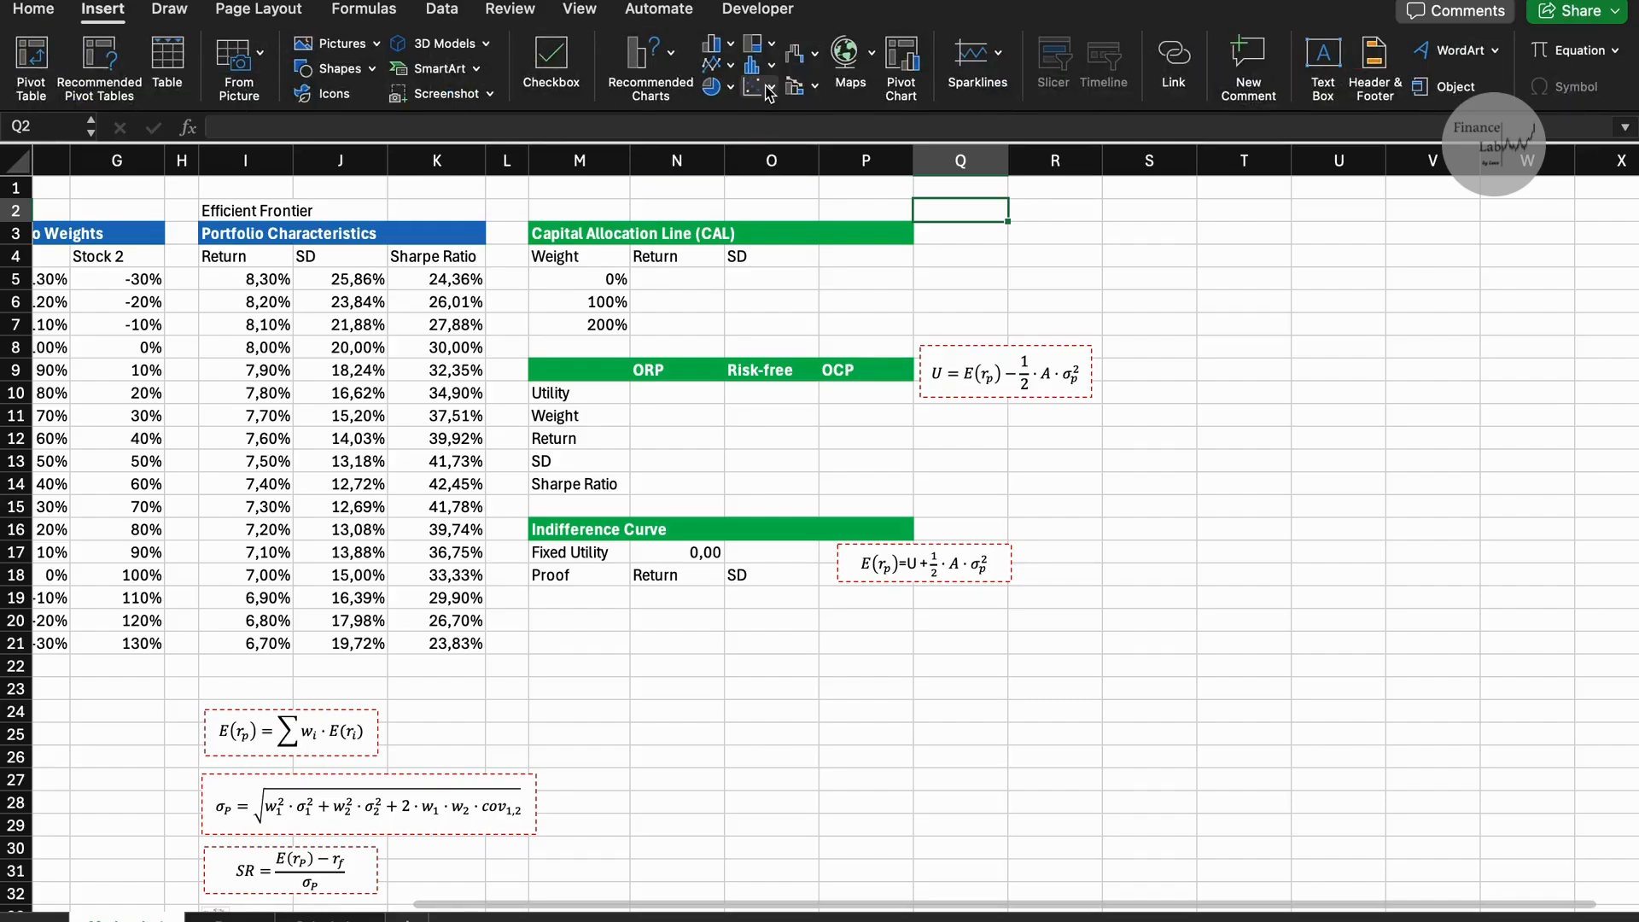
pyautogui.click(769, 91)
pyautogui.click(800, 189)
pyautogui.moveTo(896, 423); pyautogui.dragTo(1482, 234)
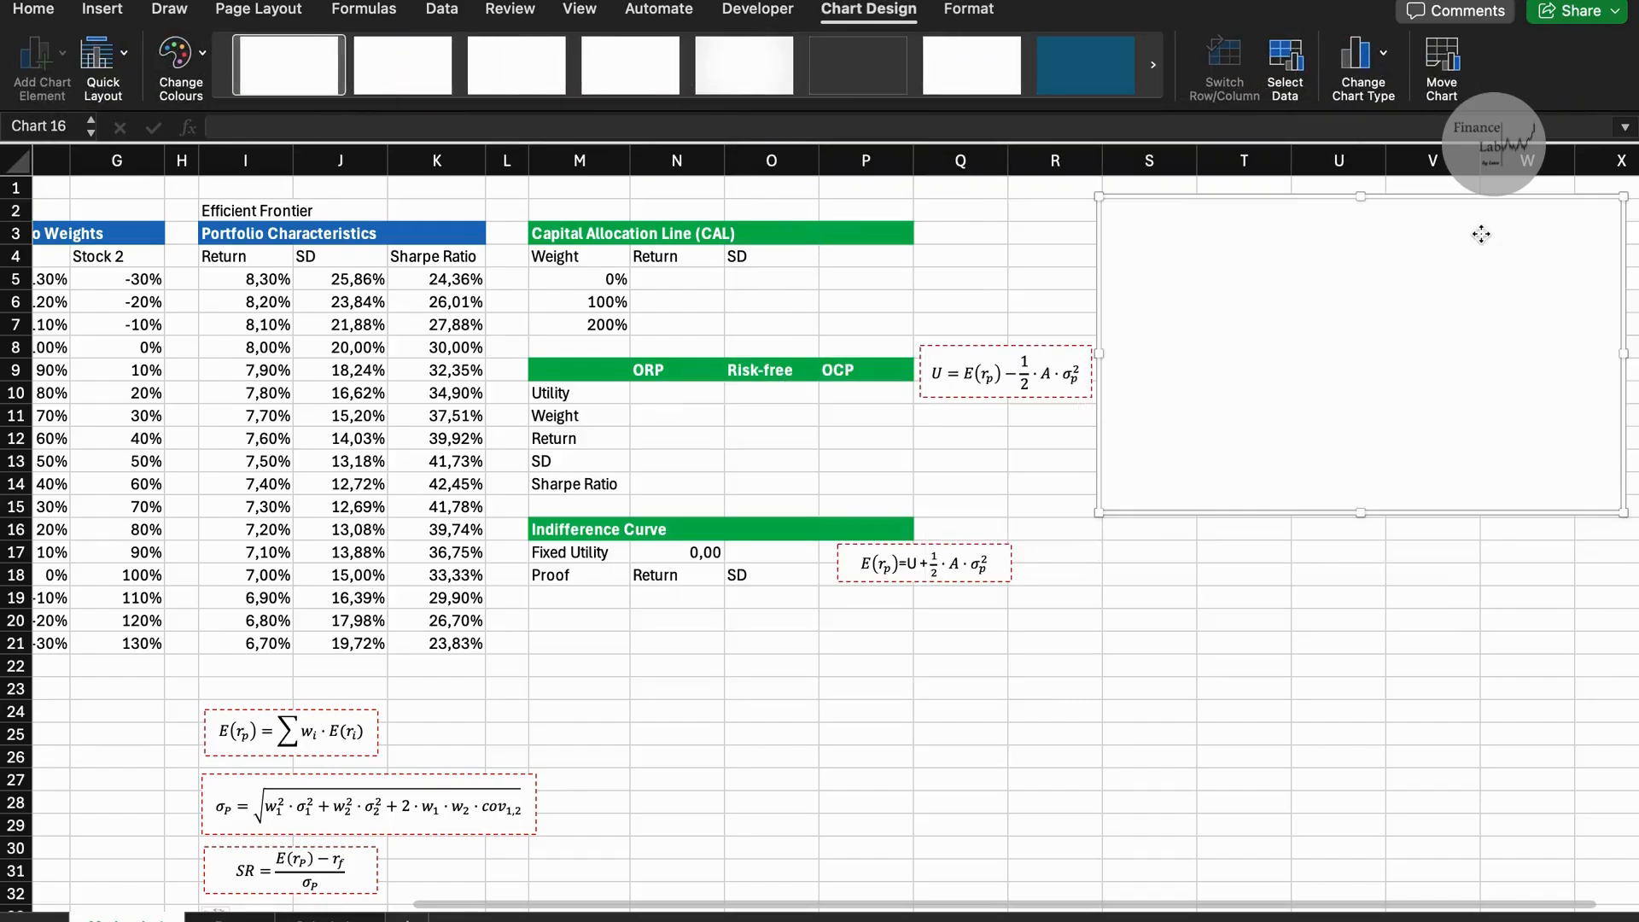
# Add a data series named Efficient Frontier to the empty scatter chart.
pyautogui.rightClick(1311, 338)
pyautogui.click(1332, 735)
pyautogui.click(557, 427)
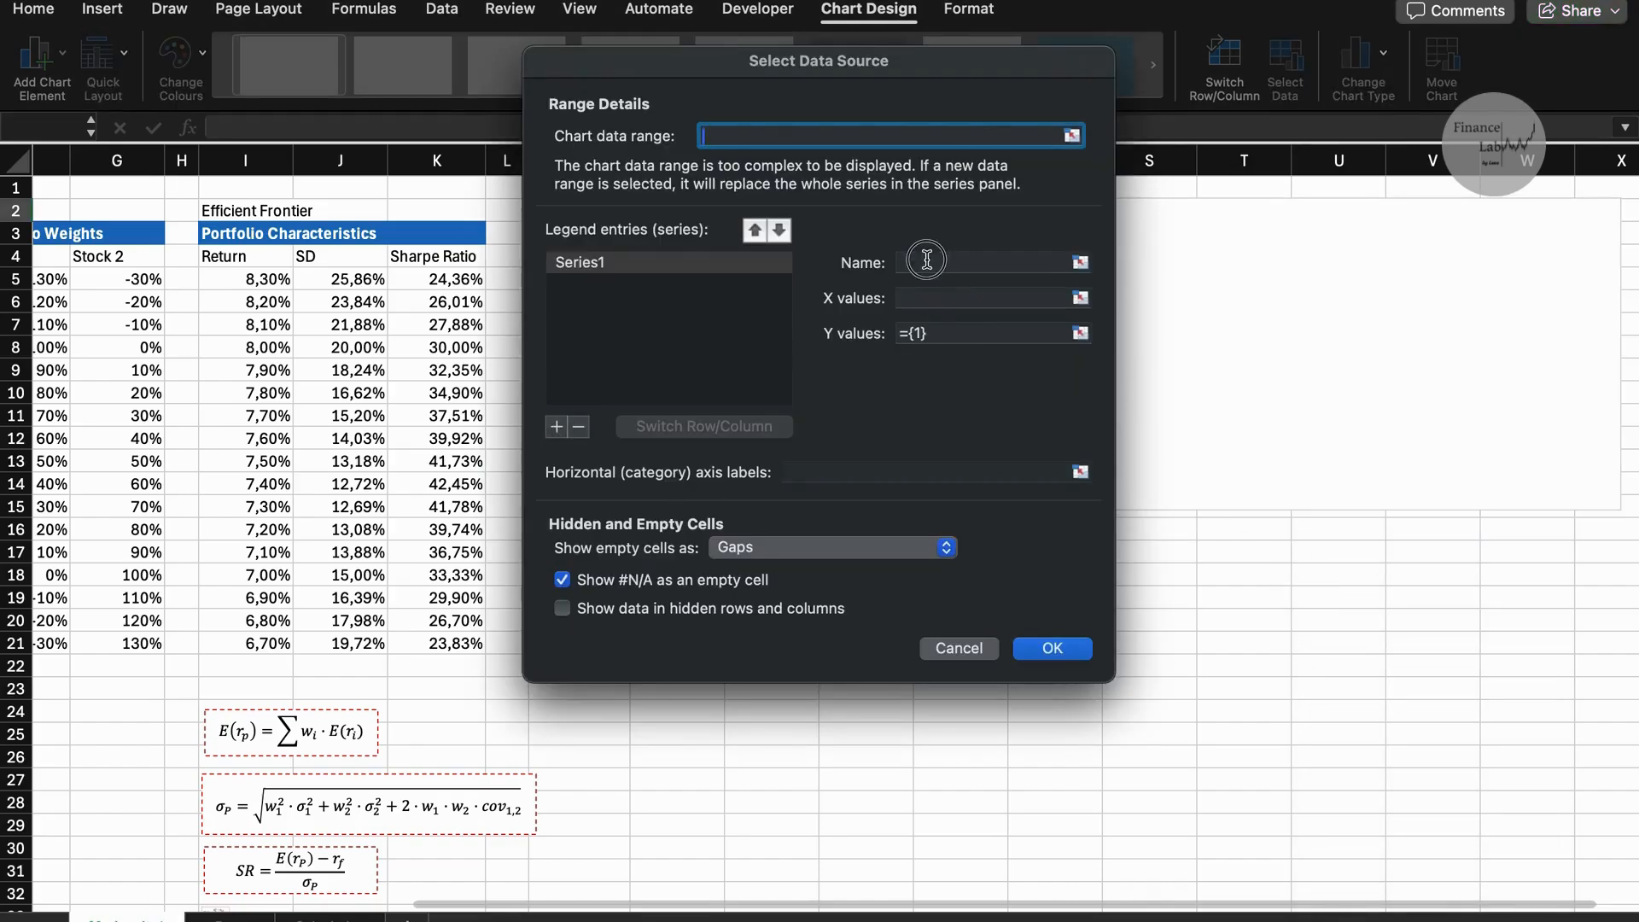
pyautogui.click(928, 260)
pyautogui.write('Efficient Frontier')
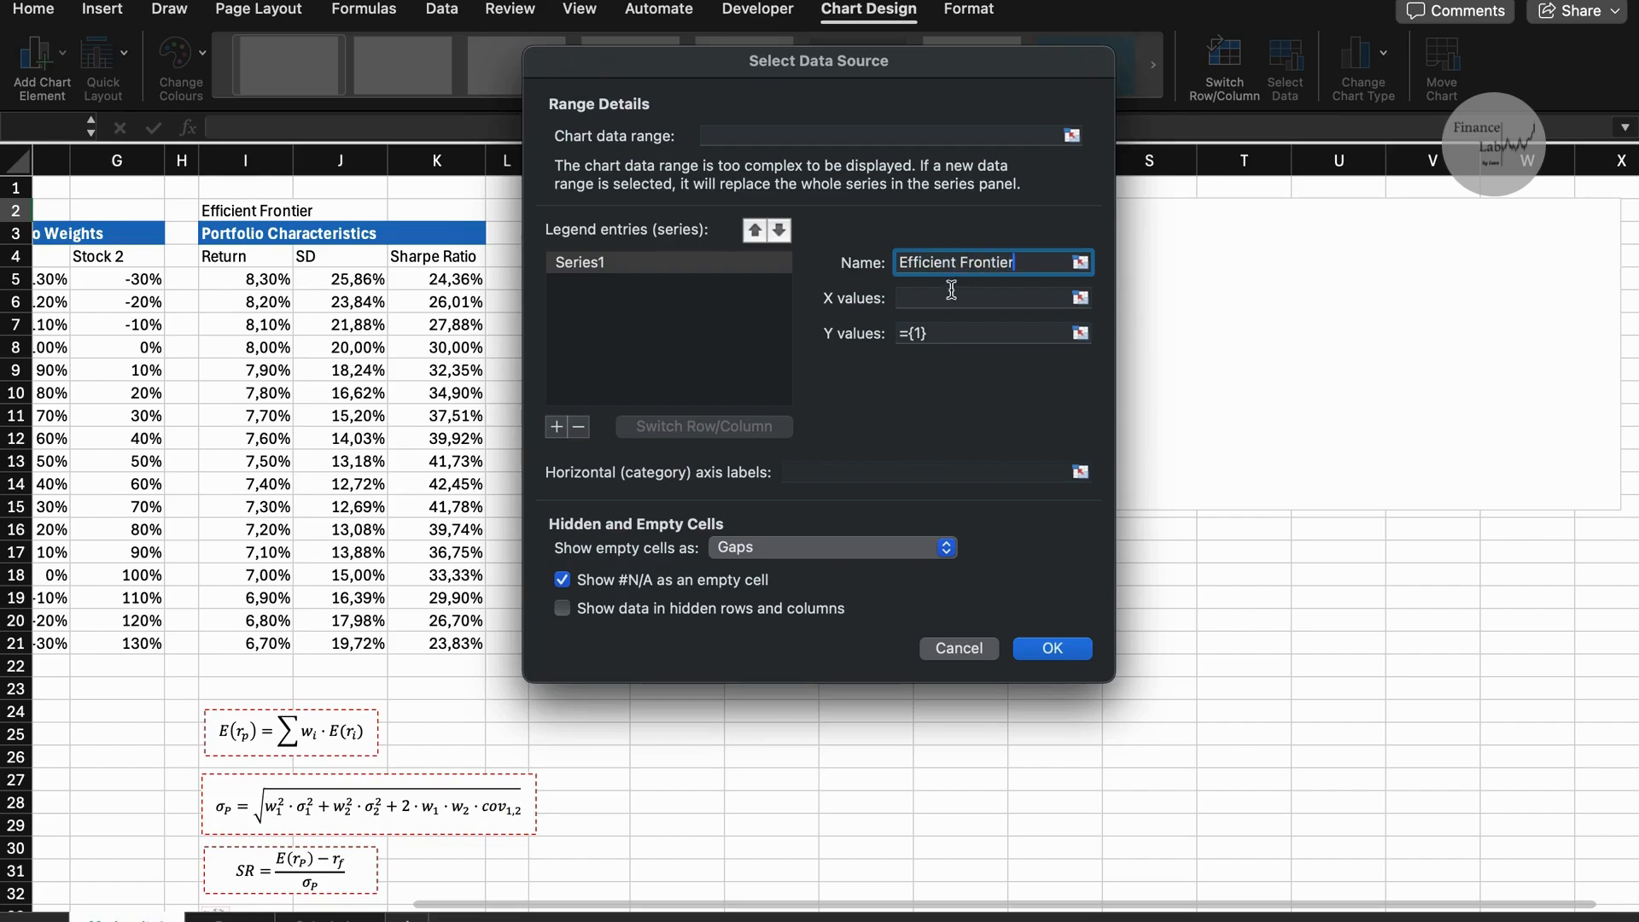
# Set the Efficient Frontier series' X values to the portfolio SDs J5:J21 and its Y values to the returns I5:I21.
pyautogui.click(952, 296)
pyautogui.moveTo(342, 279); pyautogui.dragTo(340, 640)
pyautogui.click(1059, 344)
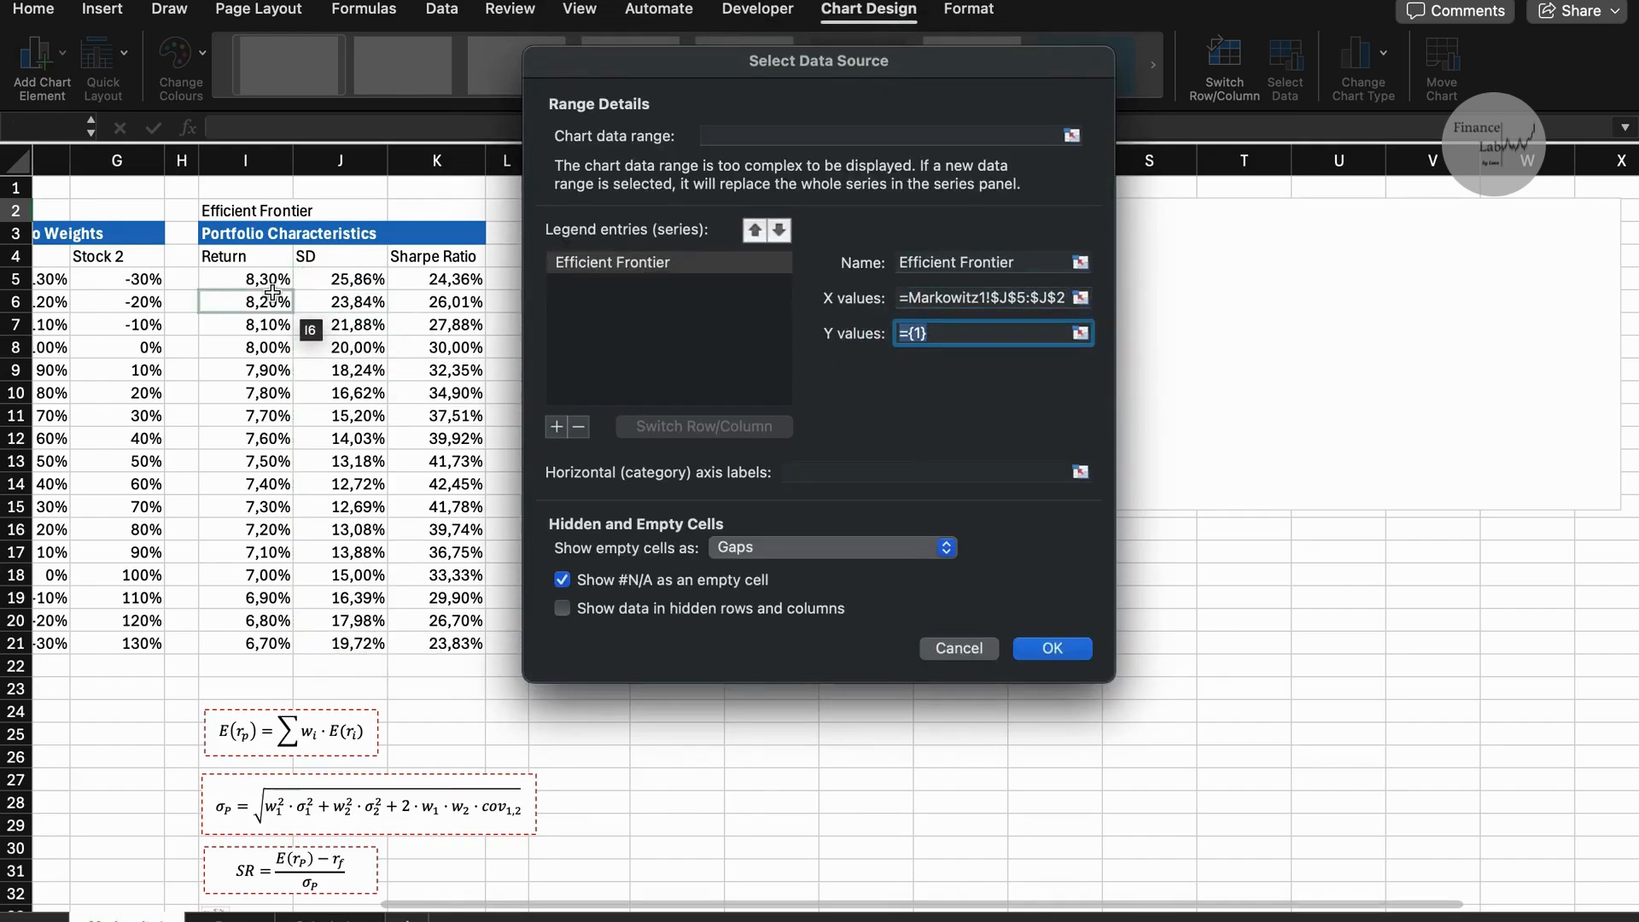
pyautogui.moveTo(246, 279); pyautogui.dragTo(271, 642)
pyautogui.click(1053, 651)
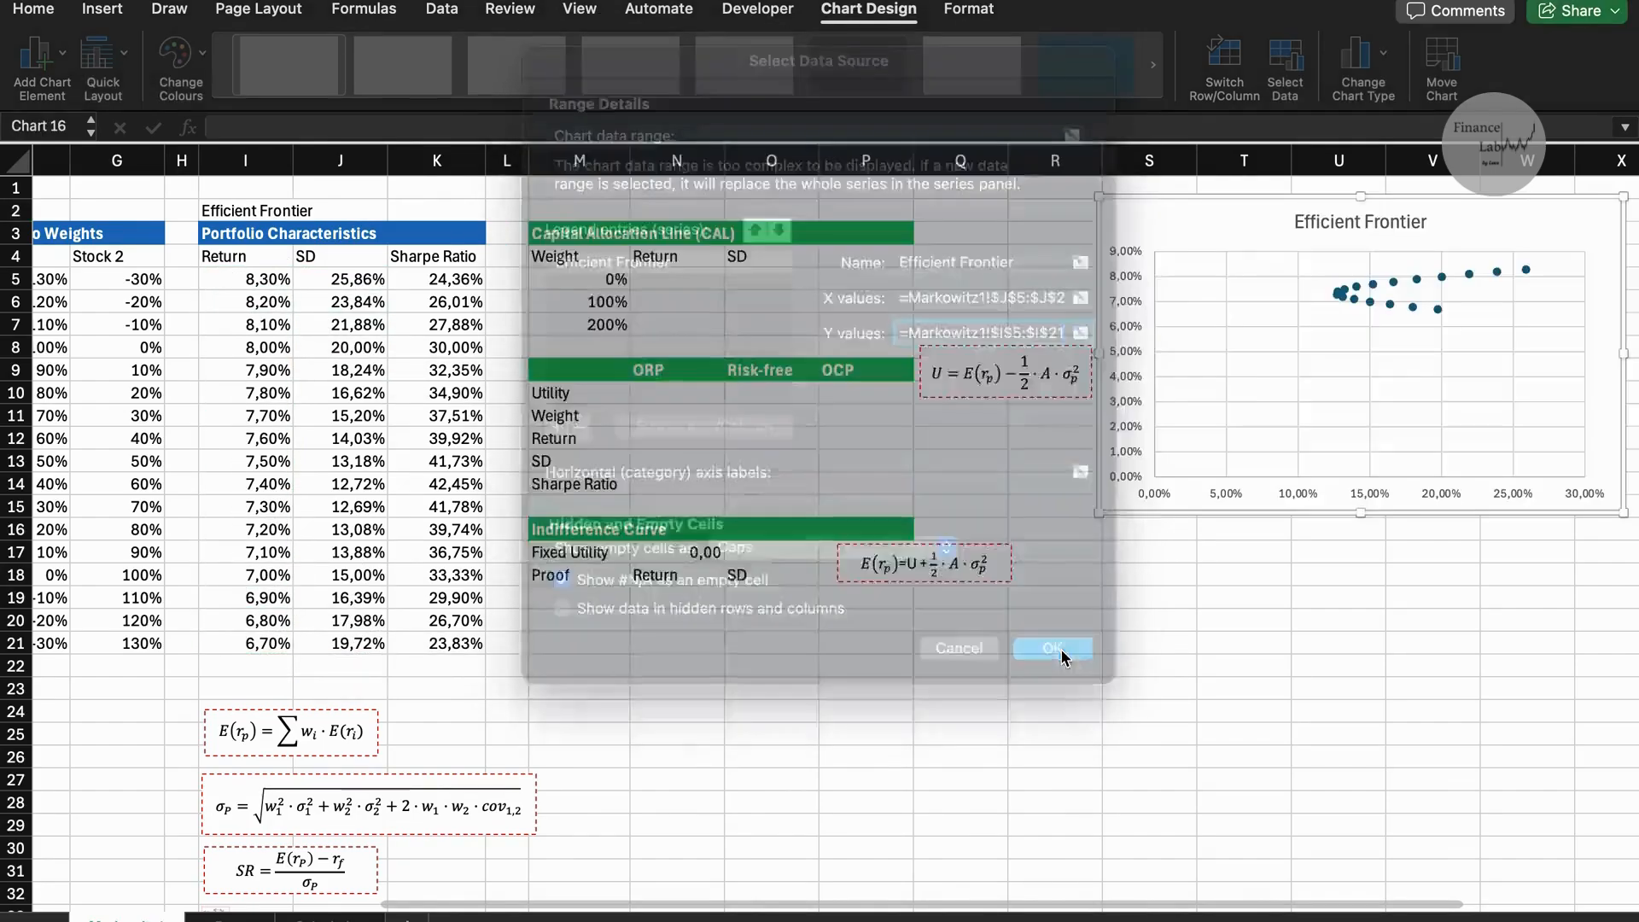
# Connect the Efficient Frontier series' points in the chart with a solid line.
pyautogui.hscroll(5, 1404, 389)
pyautogui.click(1177, 302)
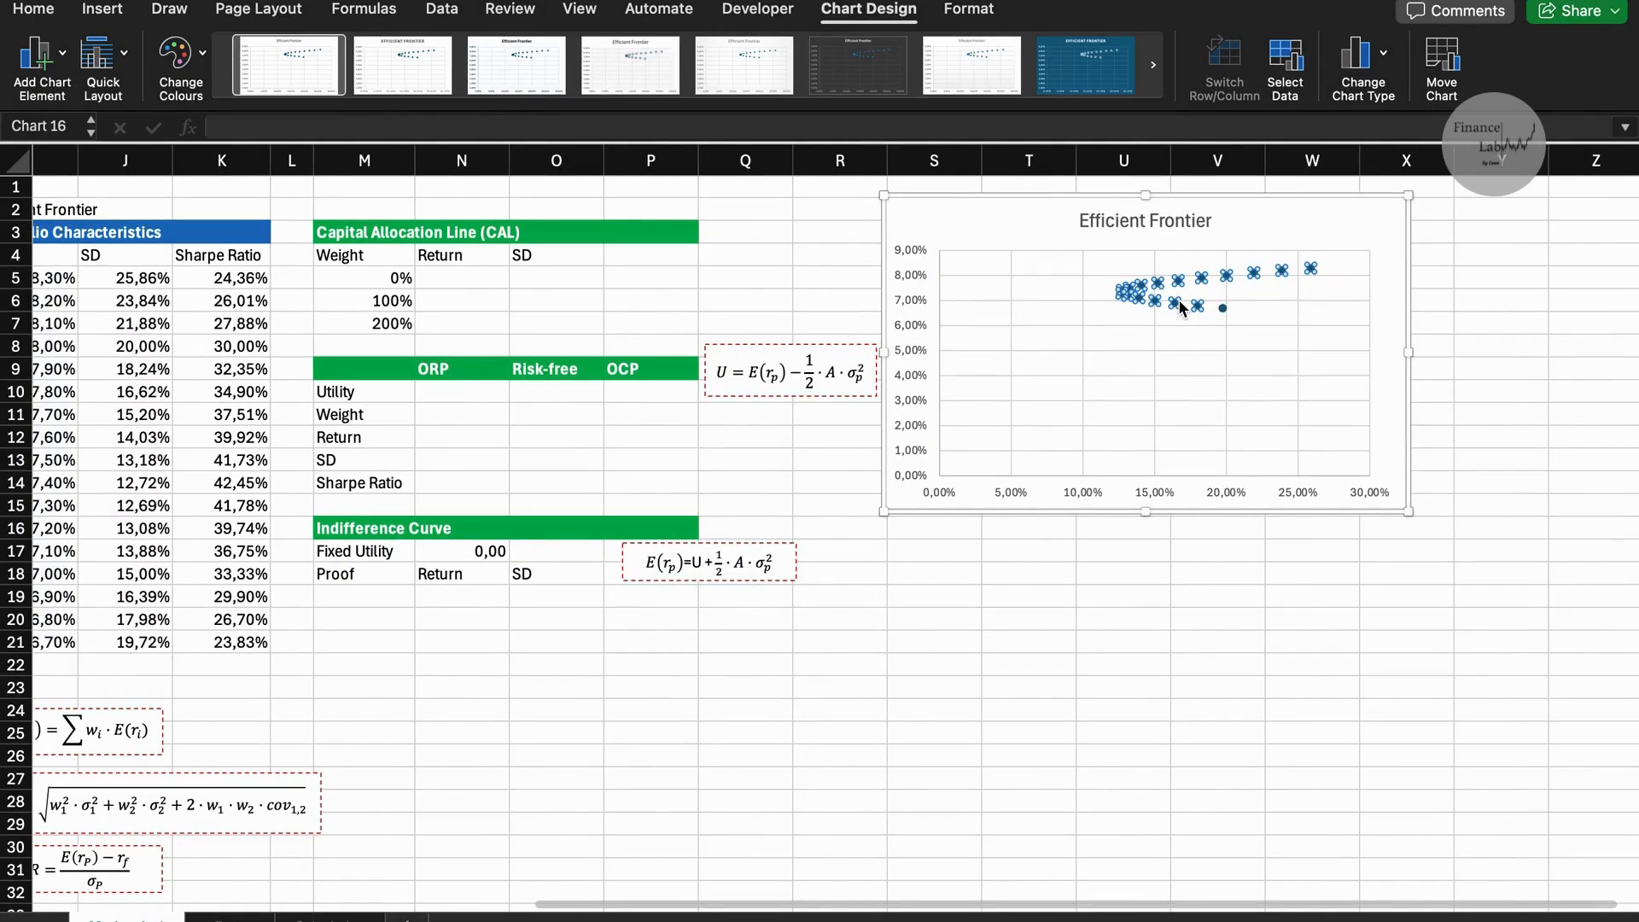
pyautogui.rightClick(1178, 304)
pyautogui.click(1221, 519)
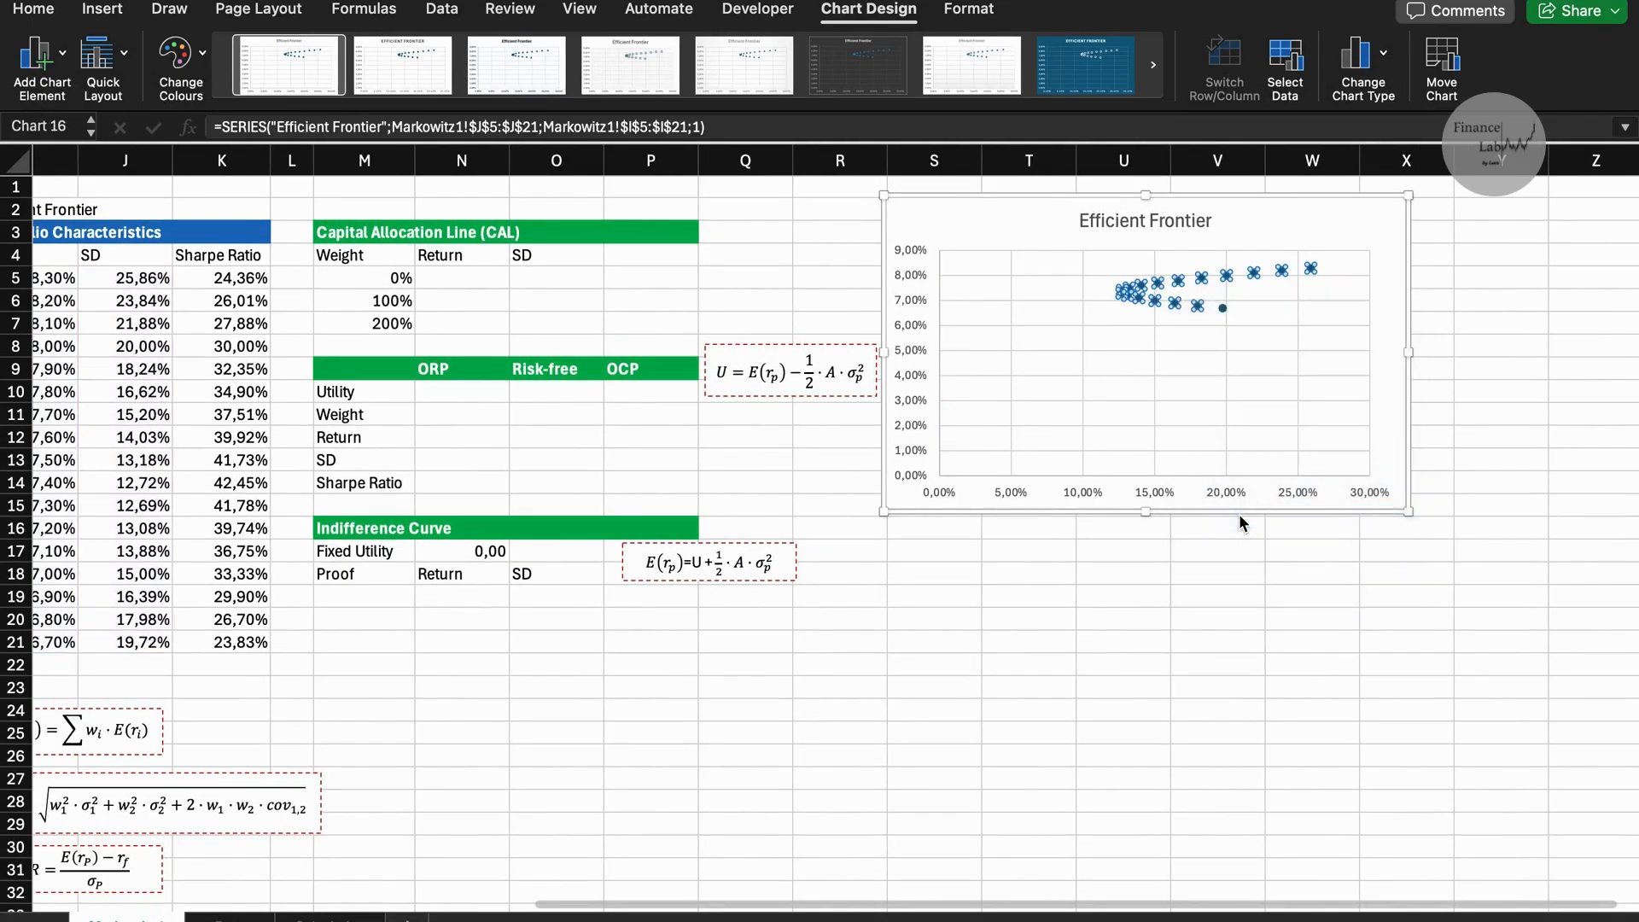
pyautogui.click(1336, 221)
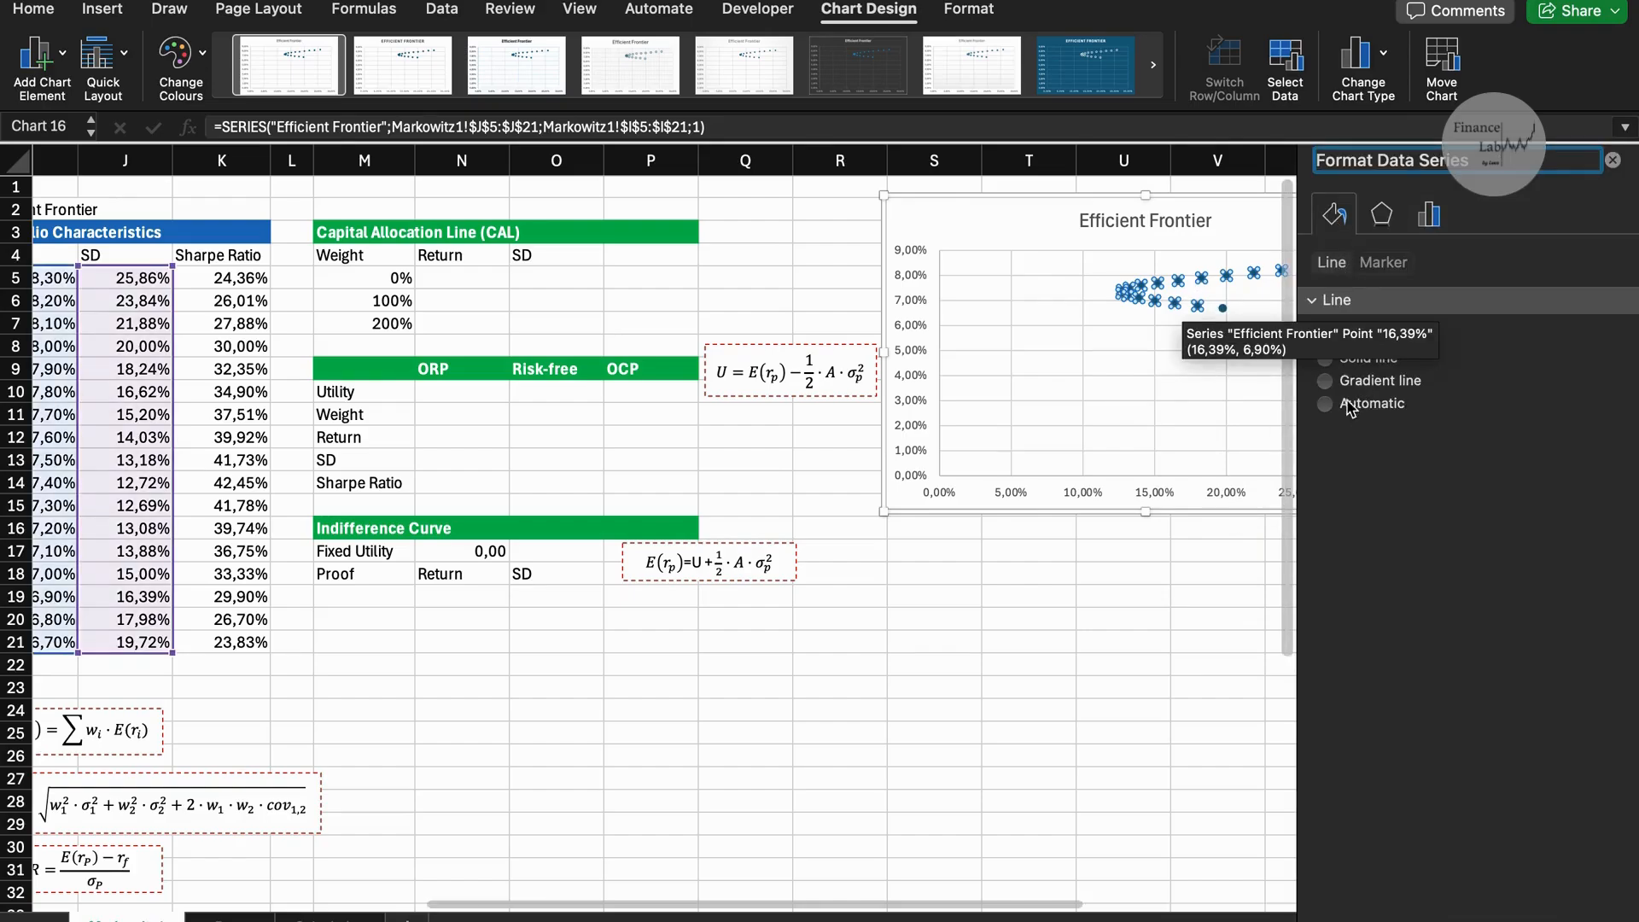
pyautogui.click(1337, 363)
pyautogui.click(1613, 160)
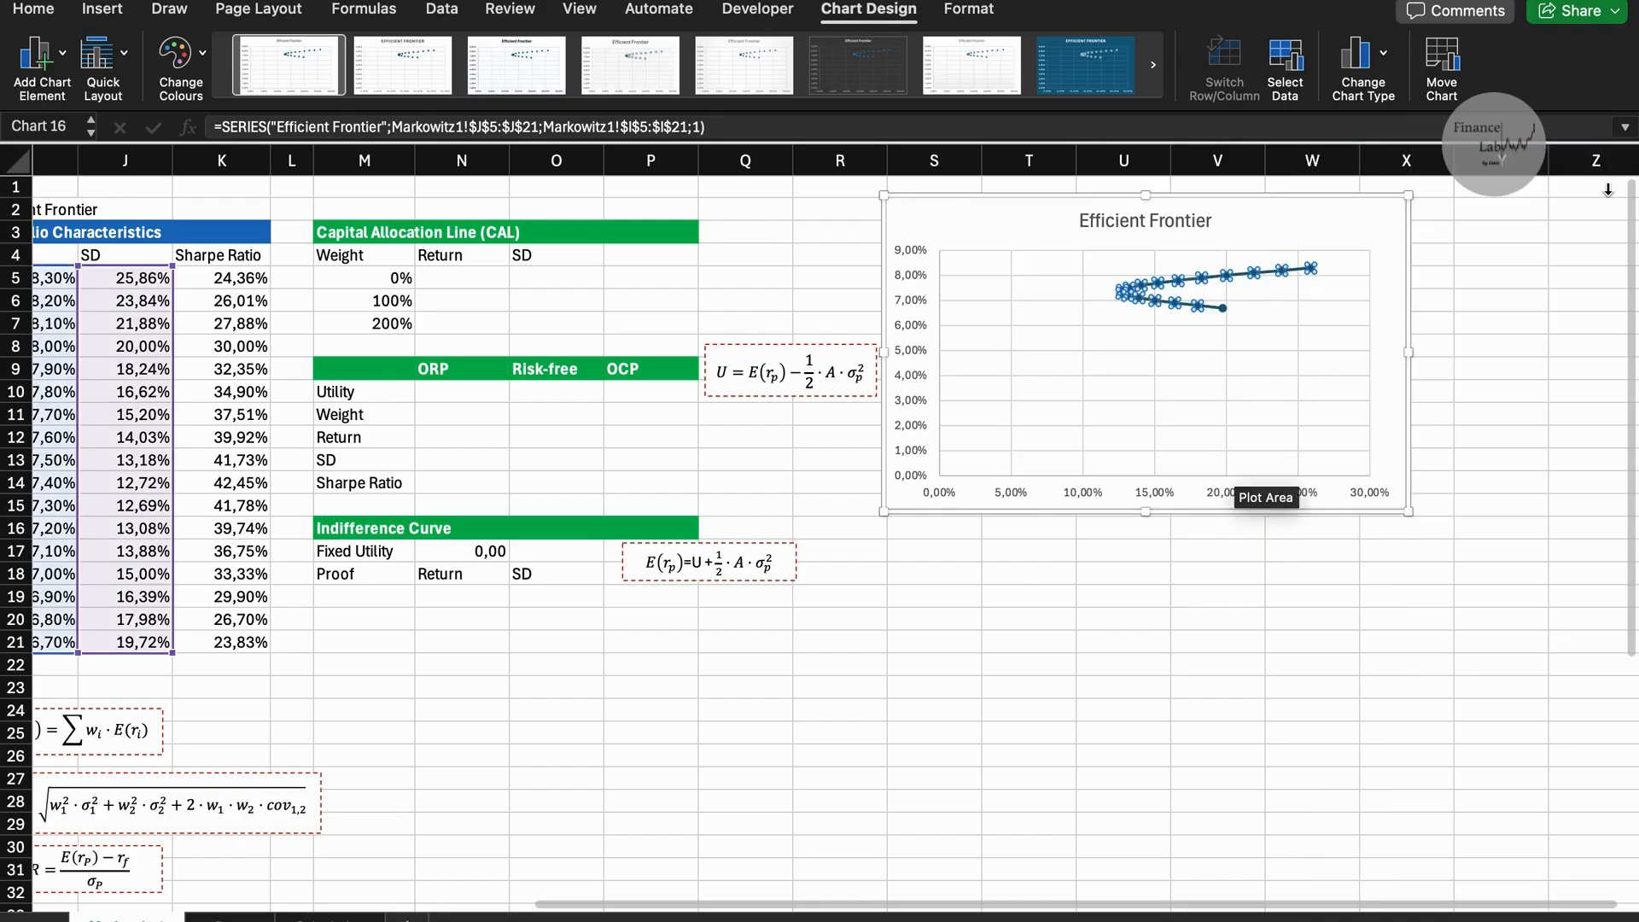
pyautogui.click(1443, 369)
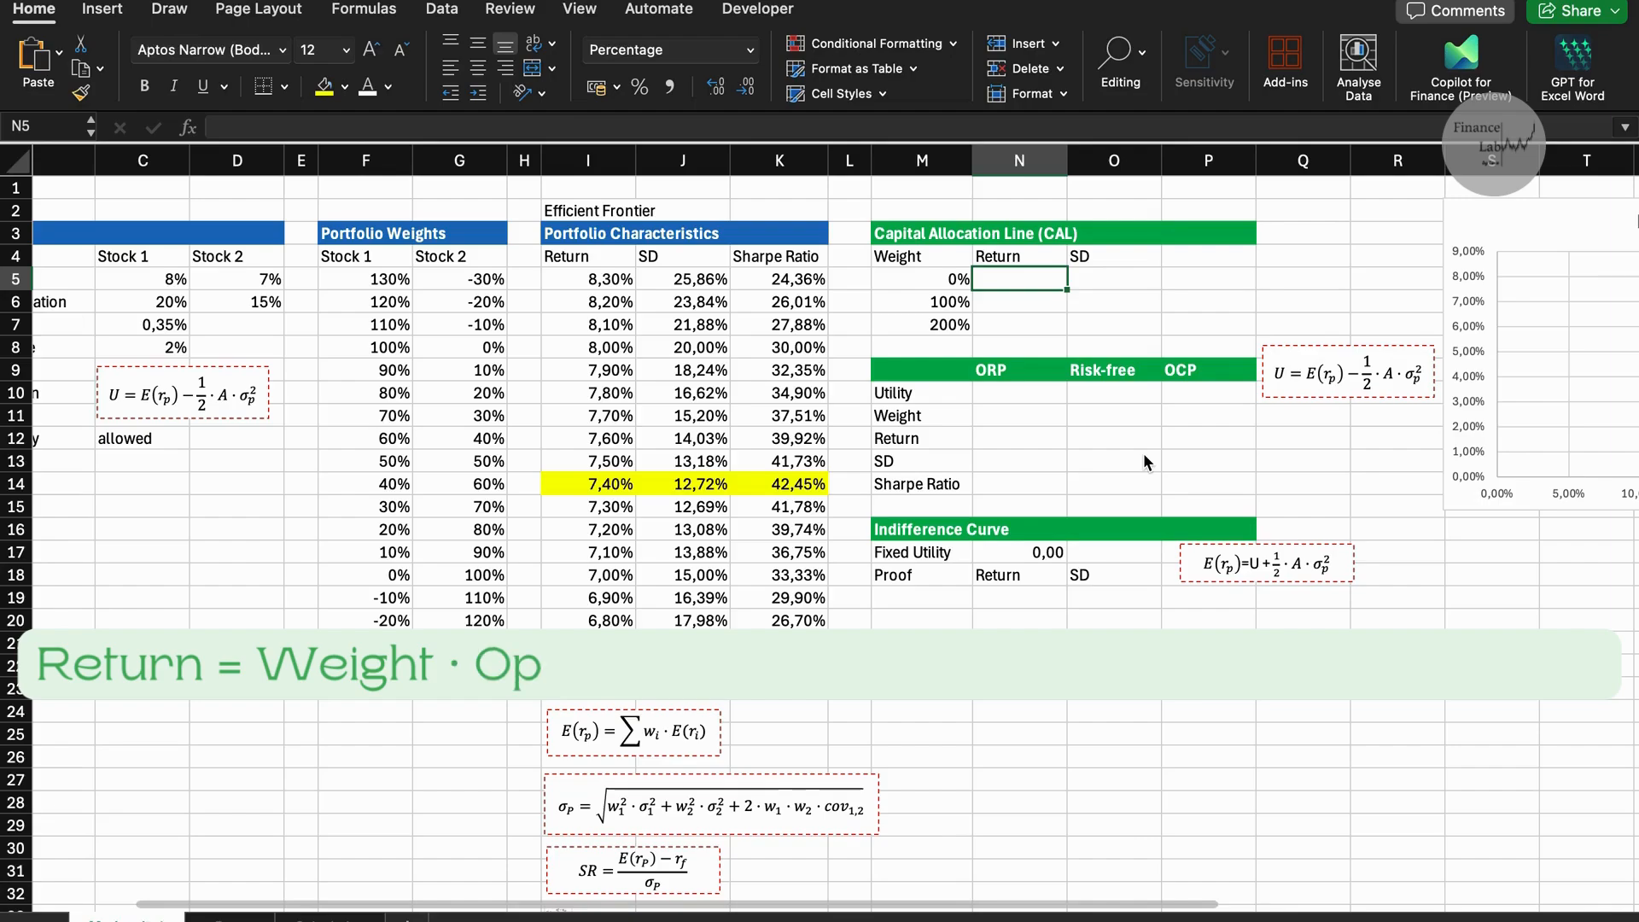
# Calculate the Capital Allocation Line return in N5 with =M5*$I$14+(1-M5)*$C$8 and fill it down through N7.
pyautogui.write('=')
pyautogui.click(939, 277)
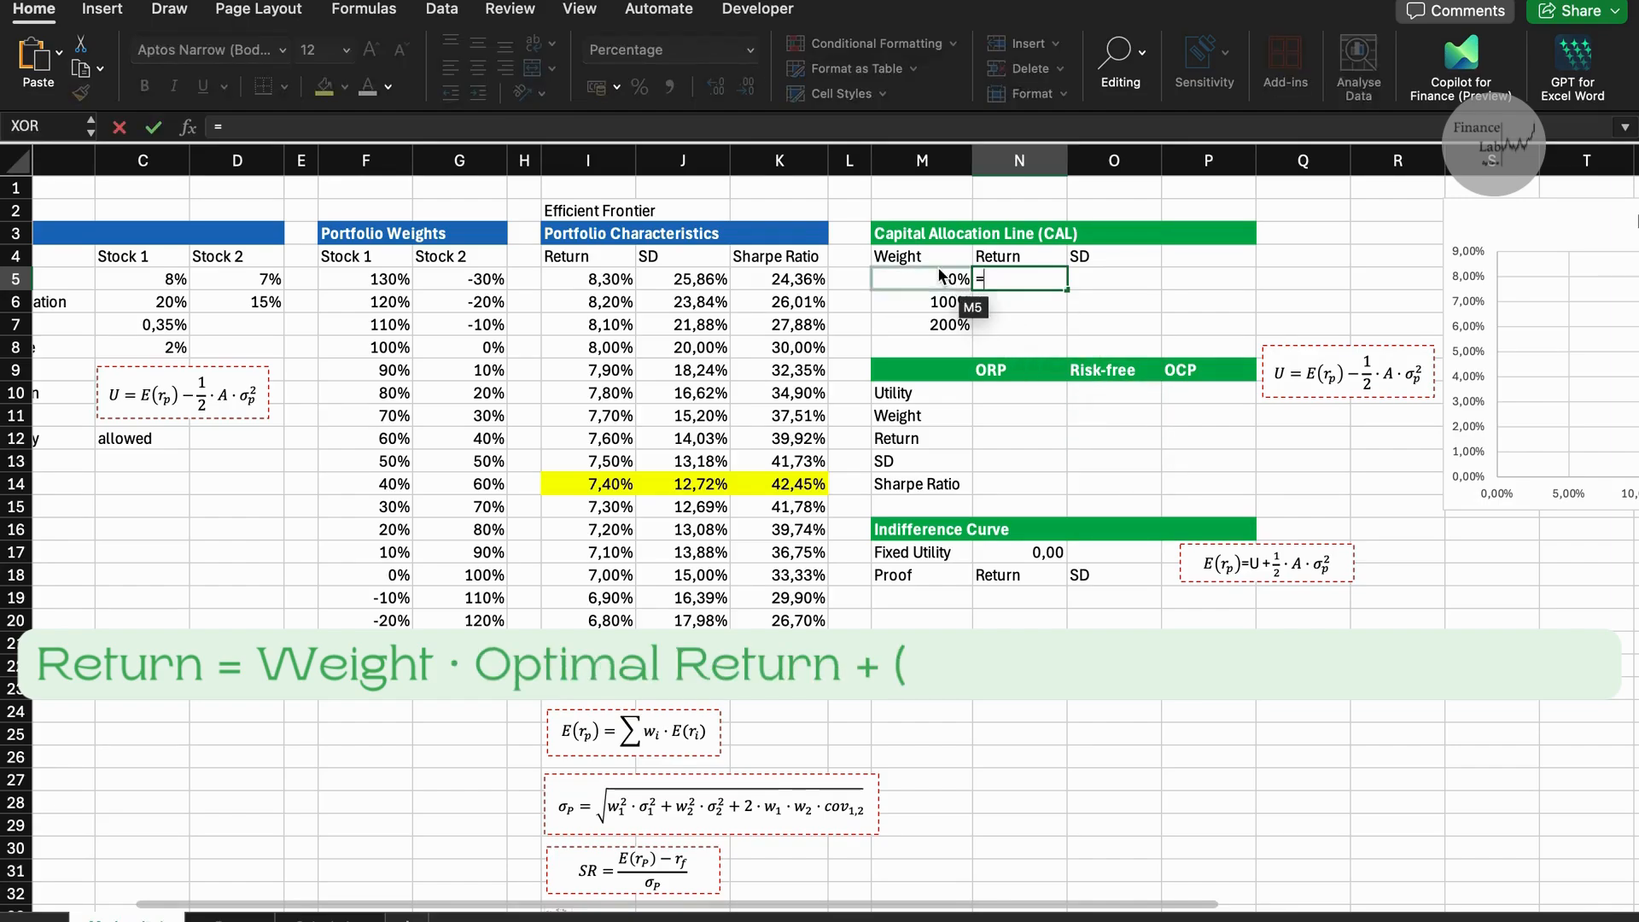
pyautogui.write('*')
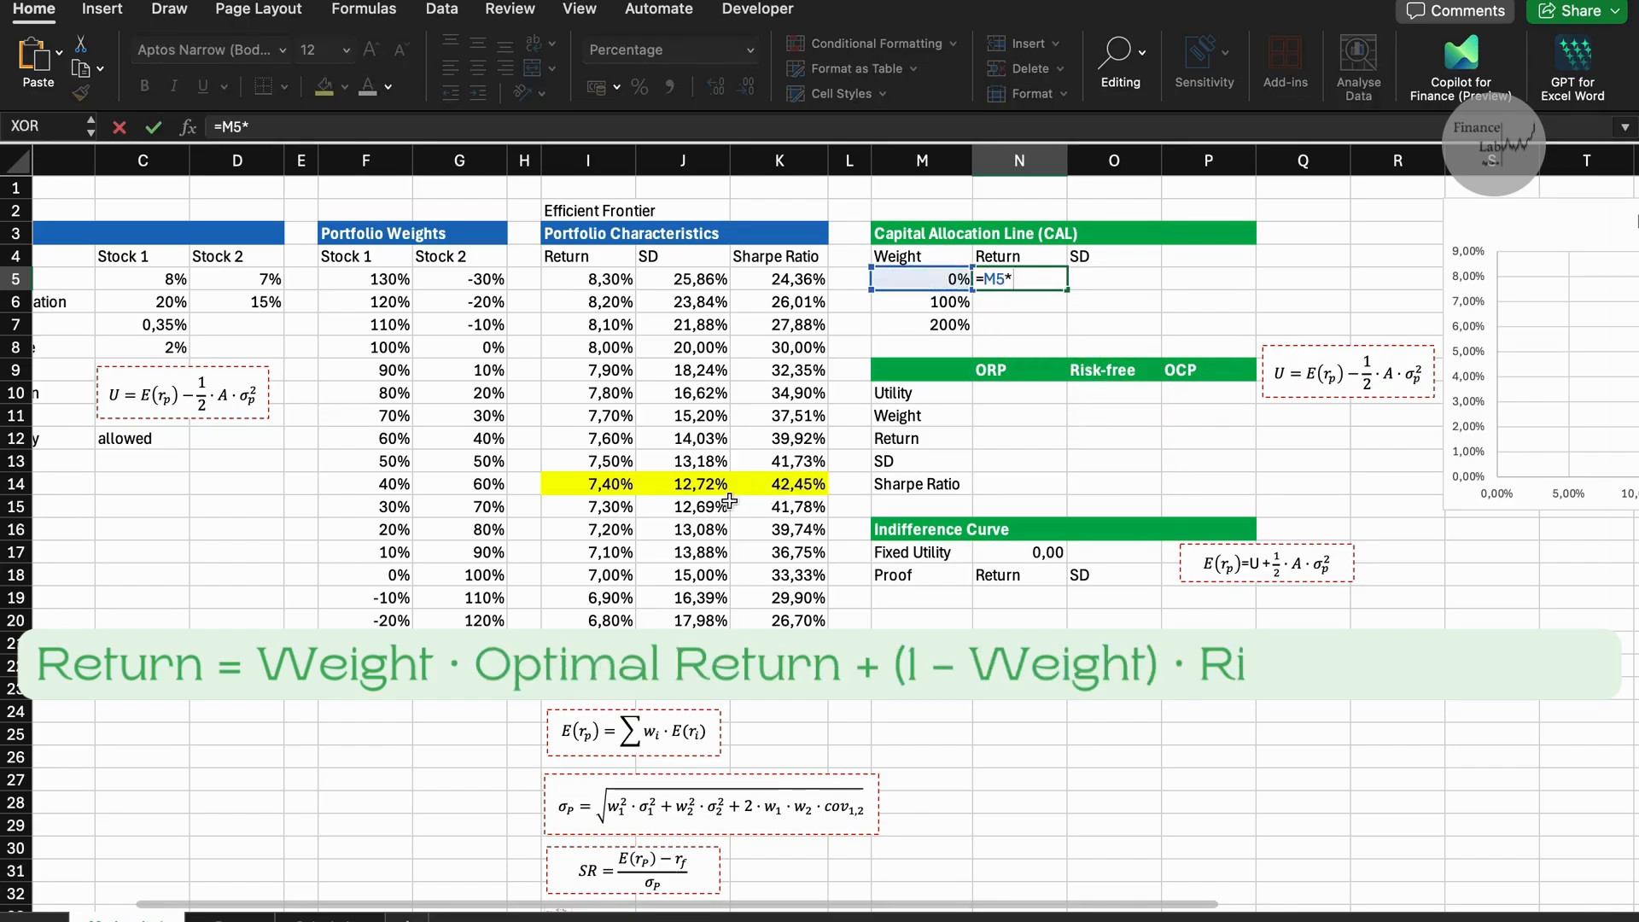
pyautogui.click(617, 479)
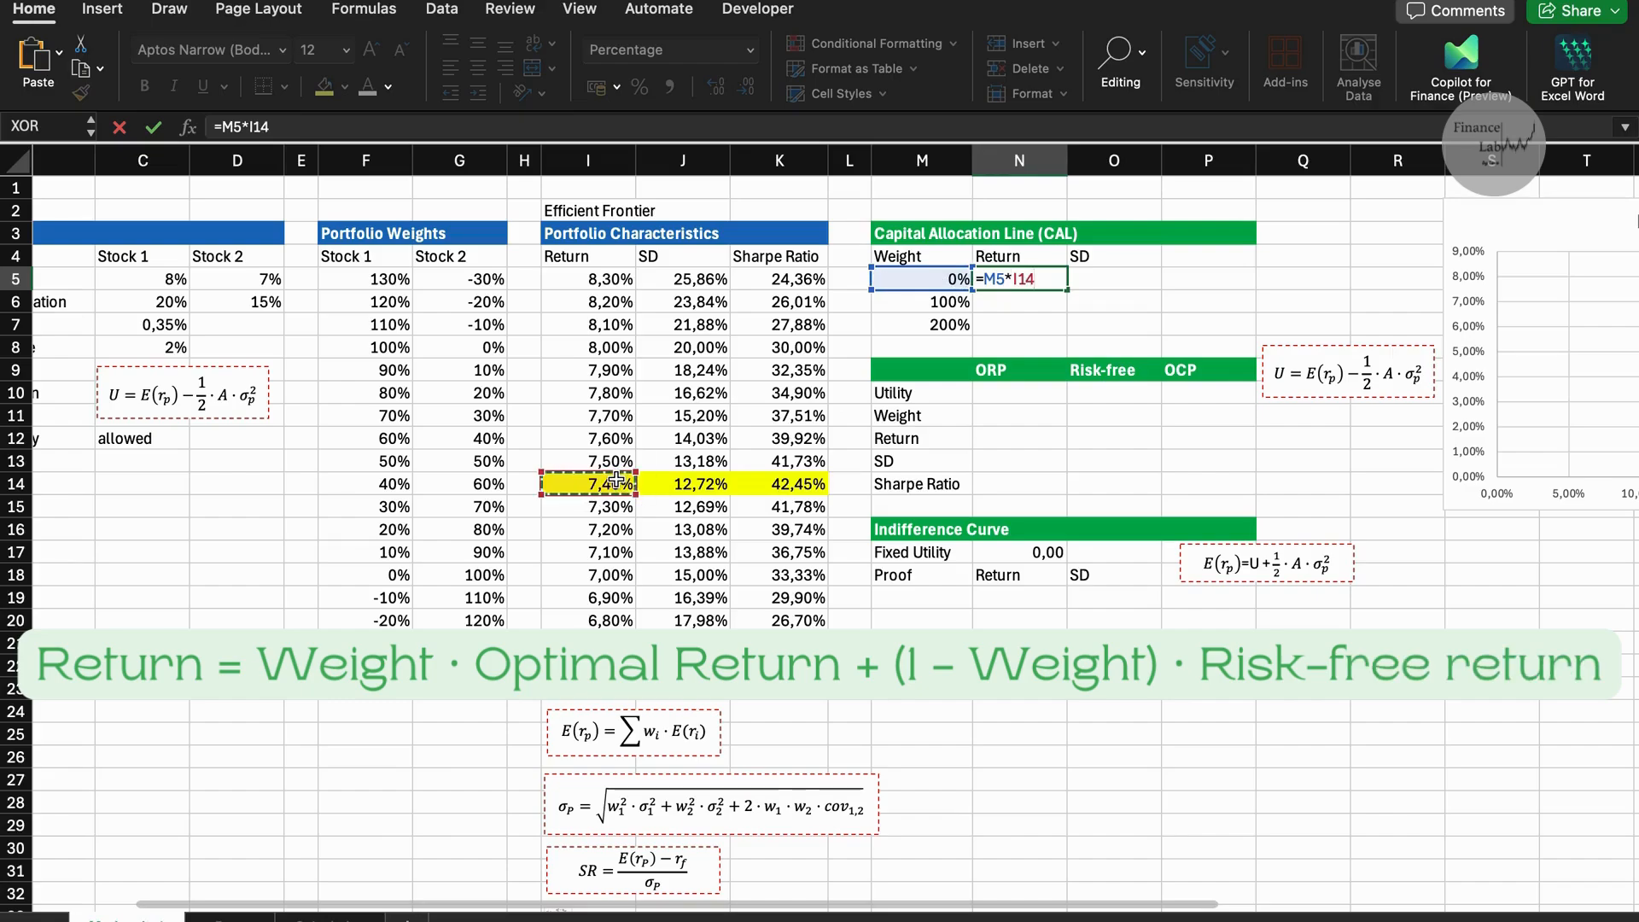
pyautogui.press('F4')
pyautogui.write('+(1-')
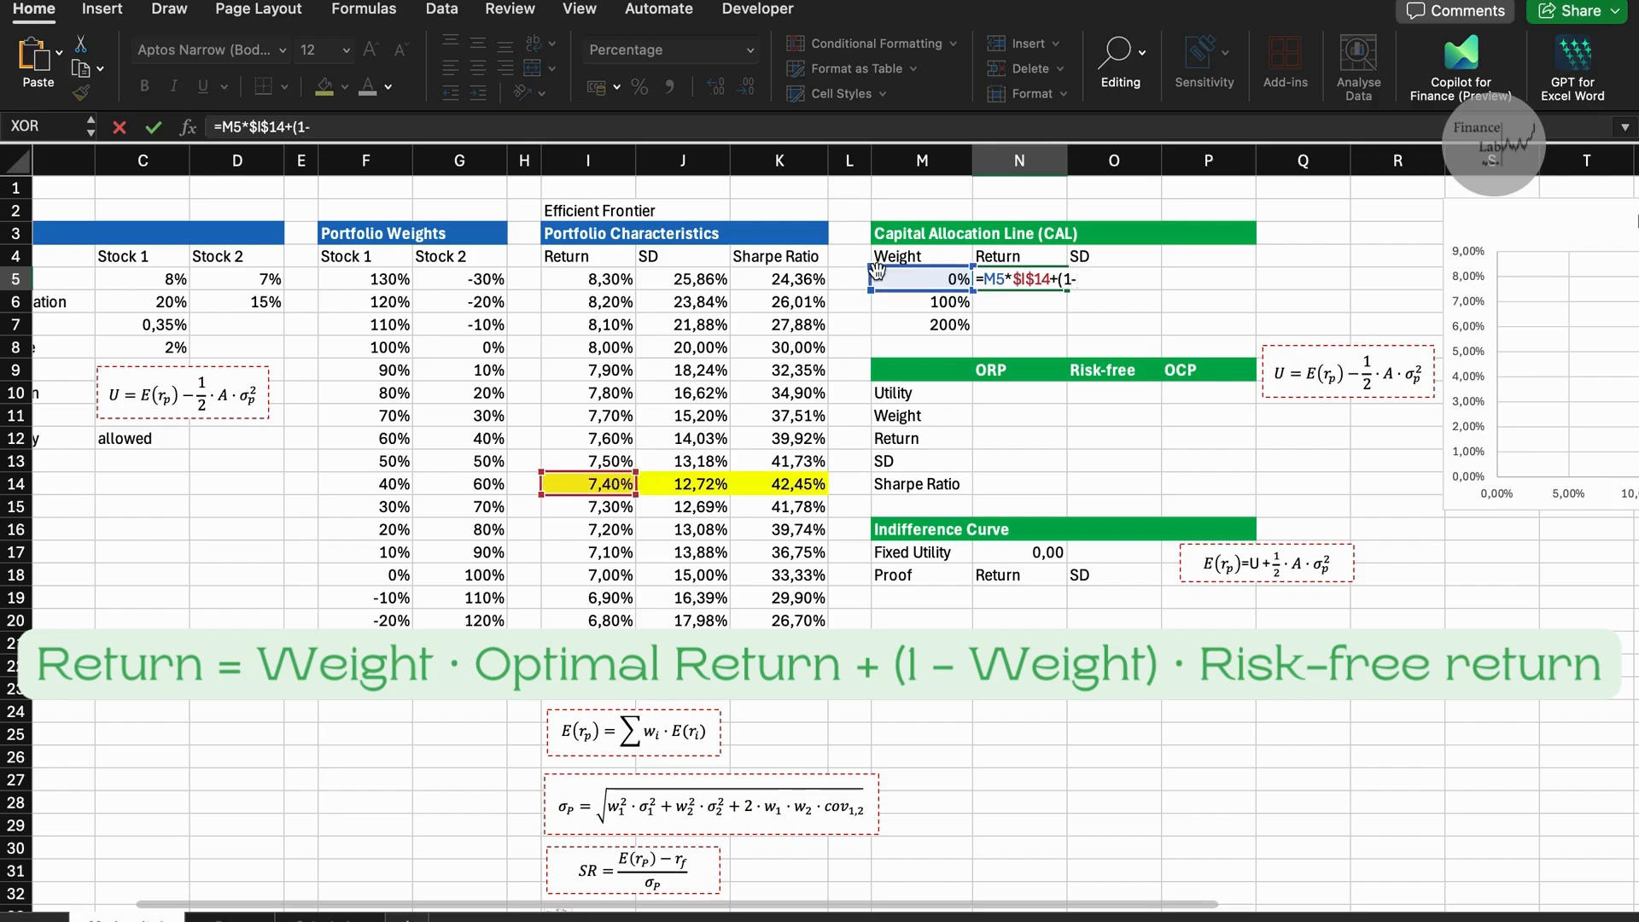
pyautogui.click(893, 286)
pyautogui.write(')*')
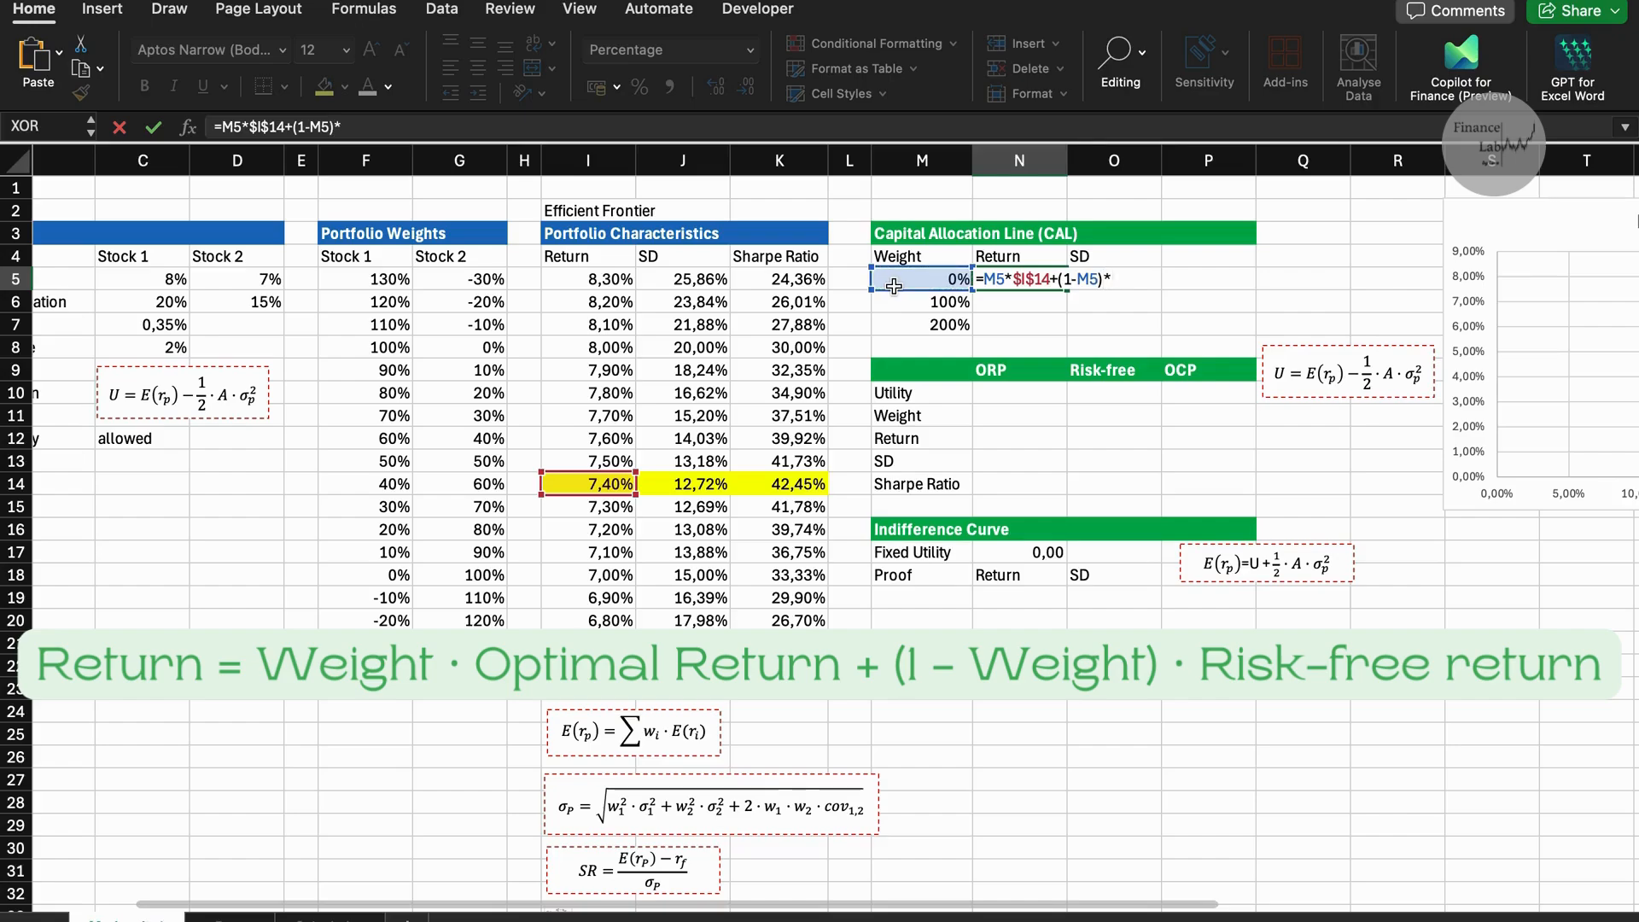
pyautogui.hscroll(-3, 894, 286)
pyautogui.click(309, 344)
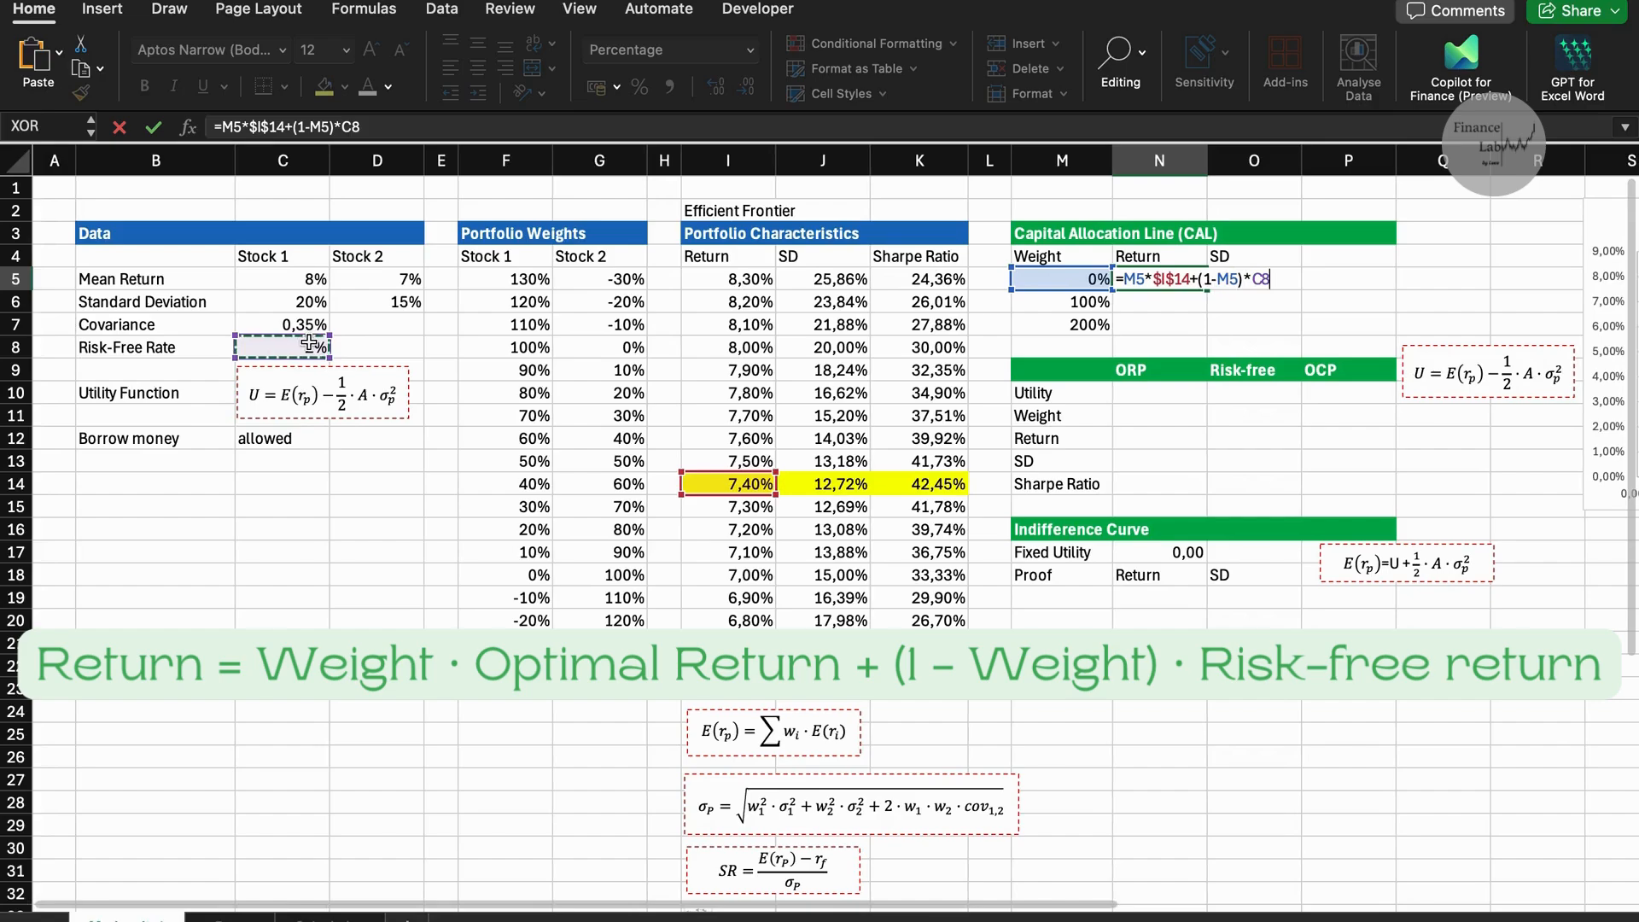
pyautogui.press('F4')
pyautogui.press('Return')
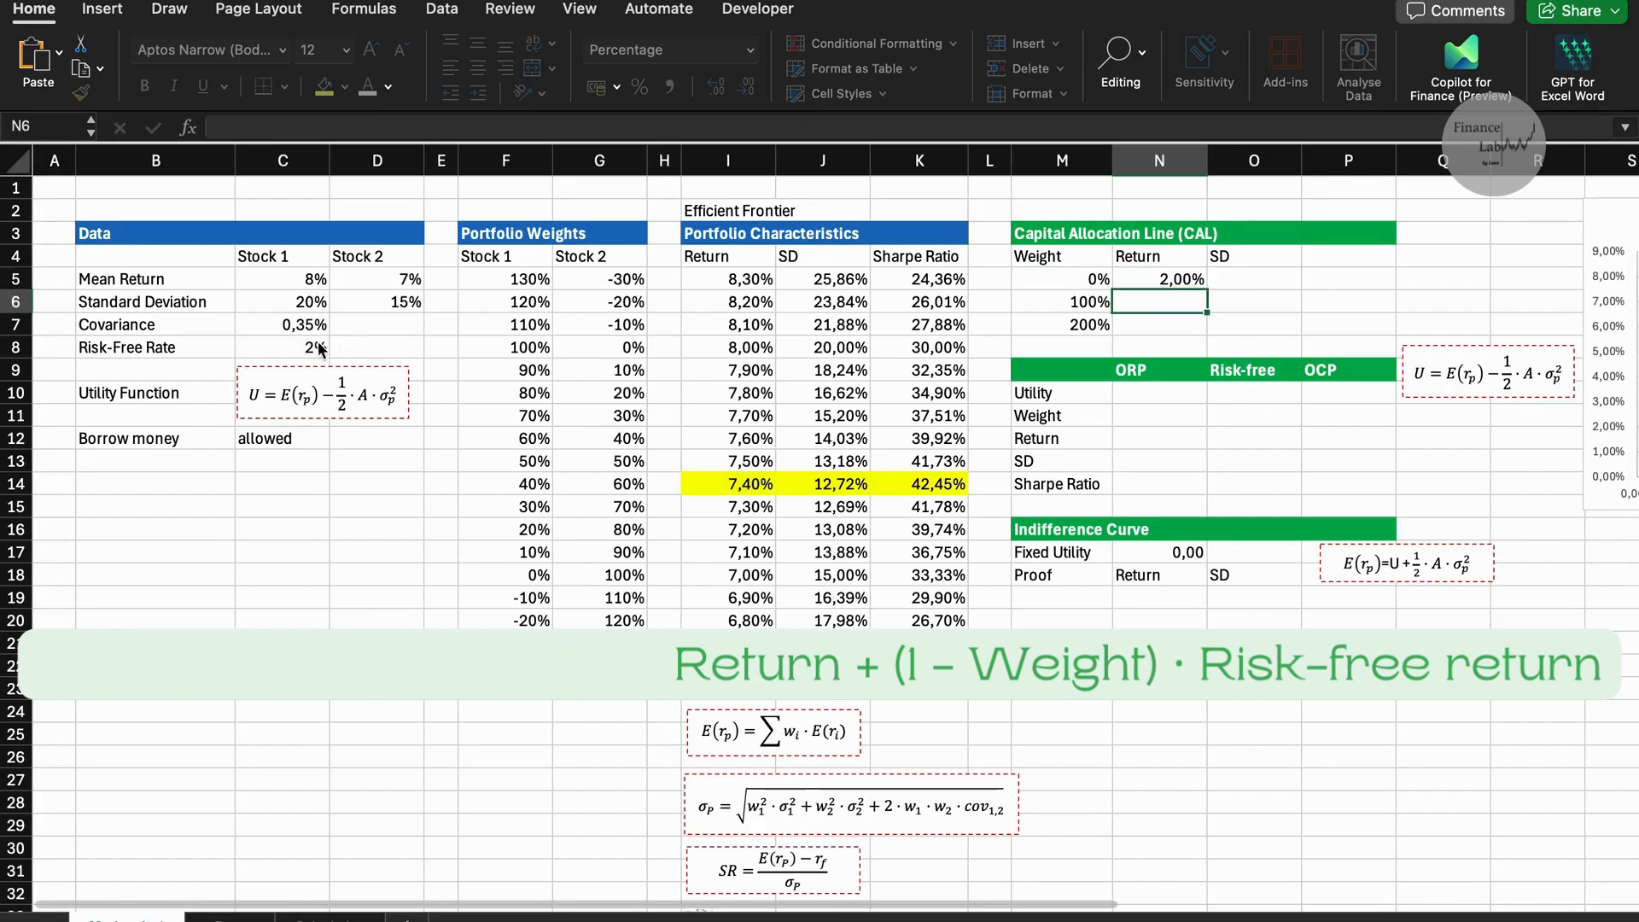
pyautogui.click(1168, 279)
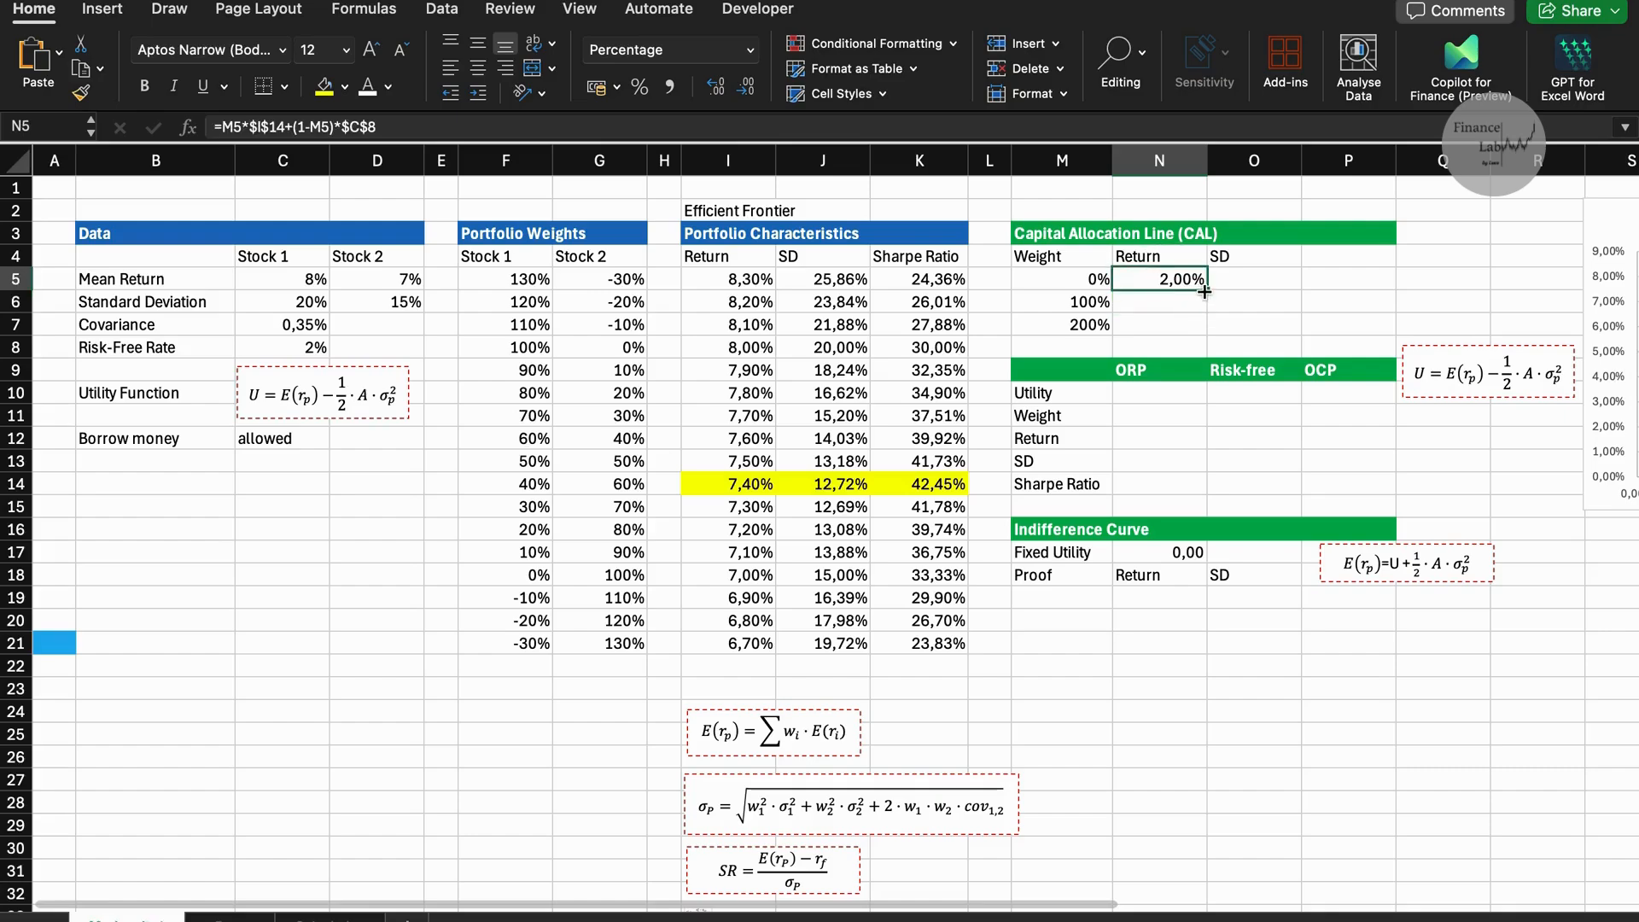
pyautogui.moveTo(1208, 290); pyautogui.dragTo(1207, 336)
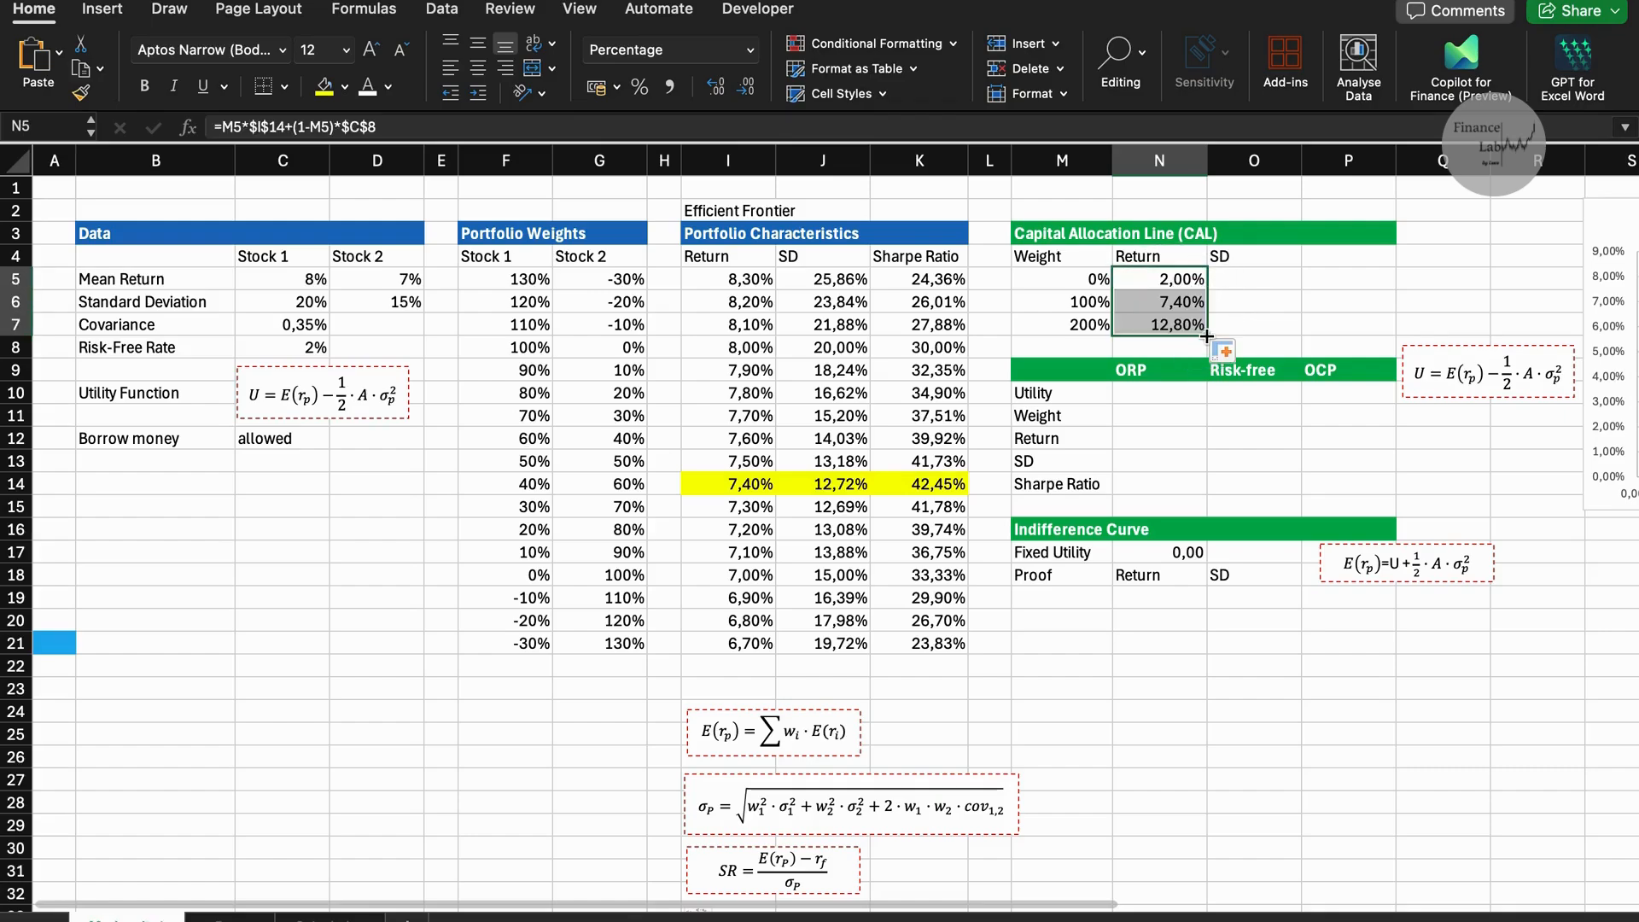
# Calculate the Capital Allocation Line SD in O5 with =M5*J14 and fill it down through O7.
pyautogui.click(1244, 275)
pyautogui.write('=')
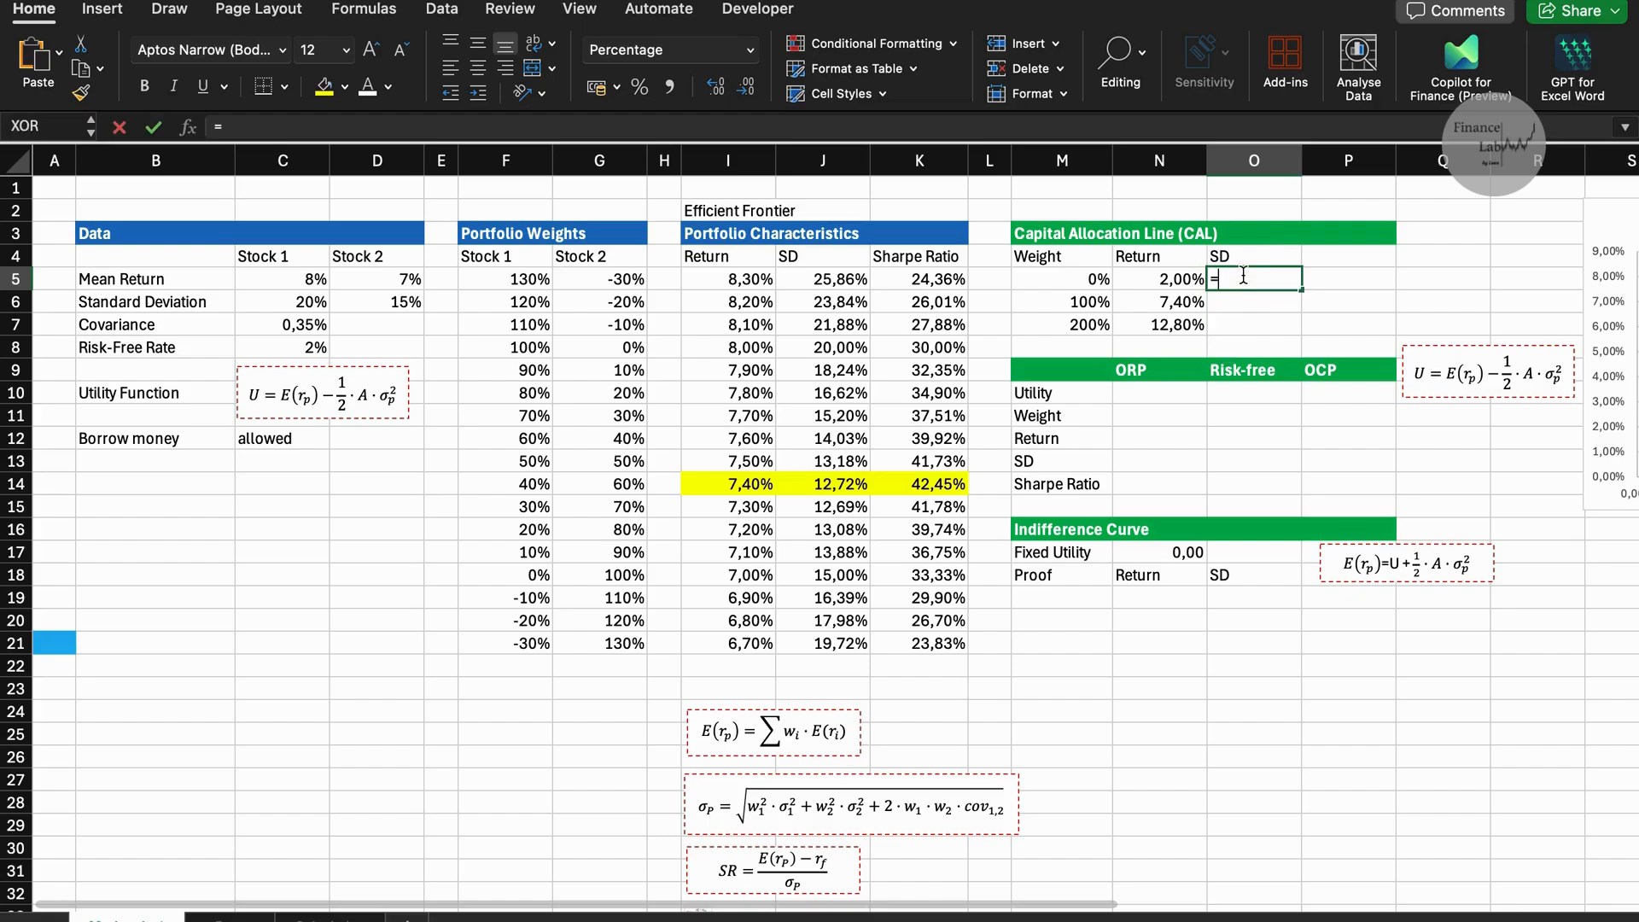
pyautogui.click(1086, 281)
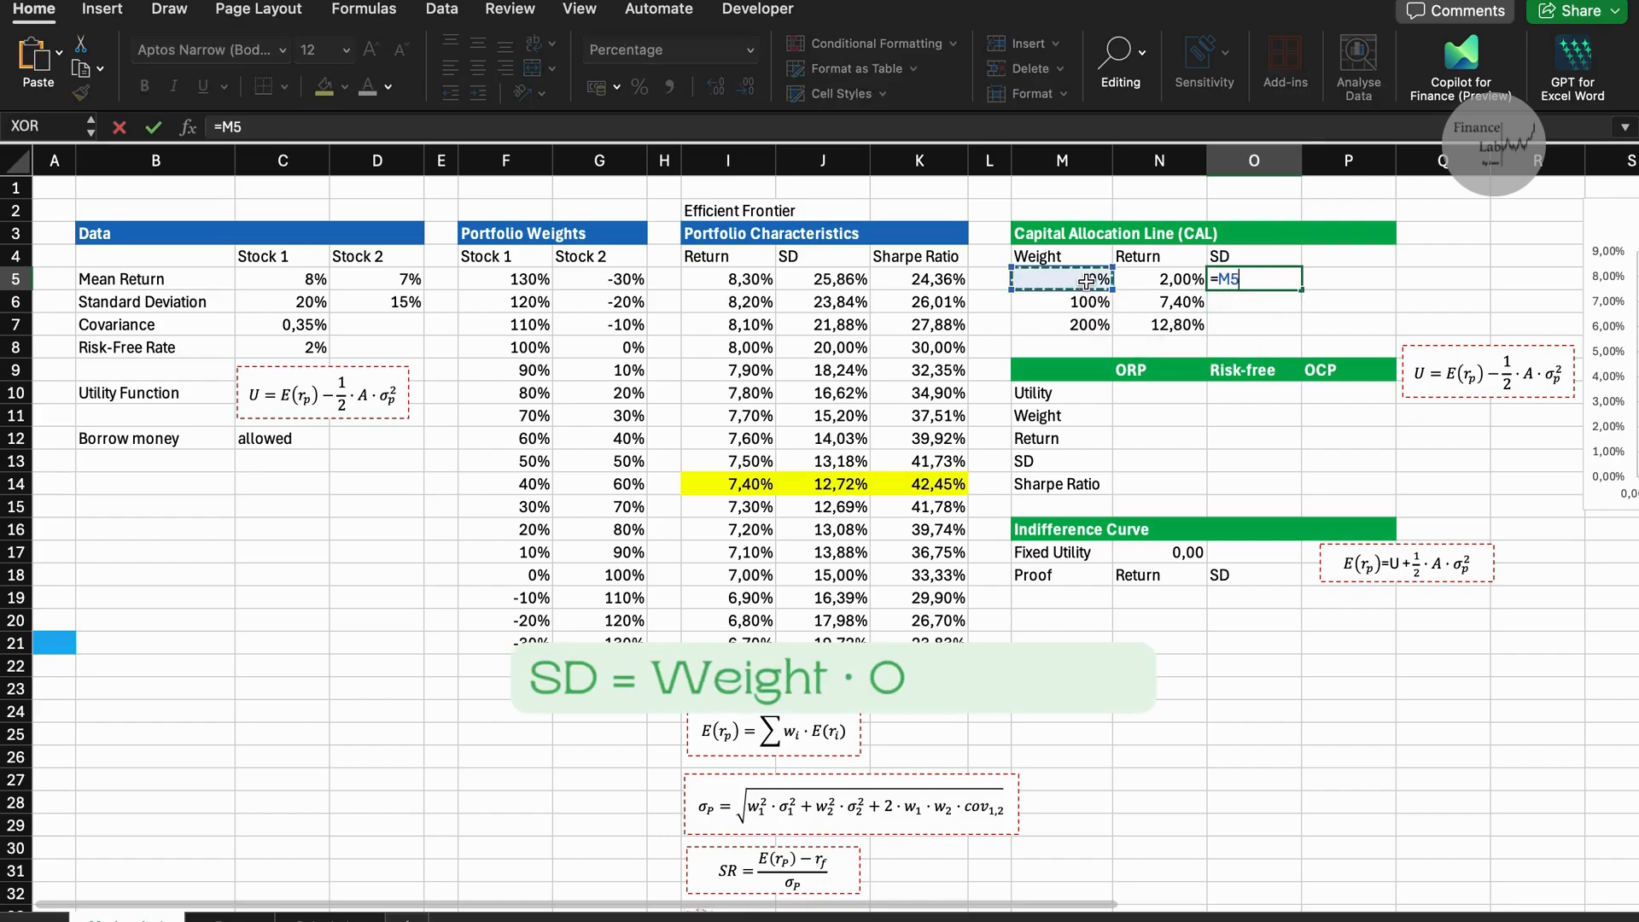
pyautogui.write('*')
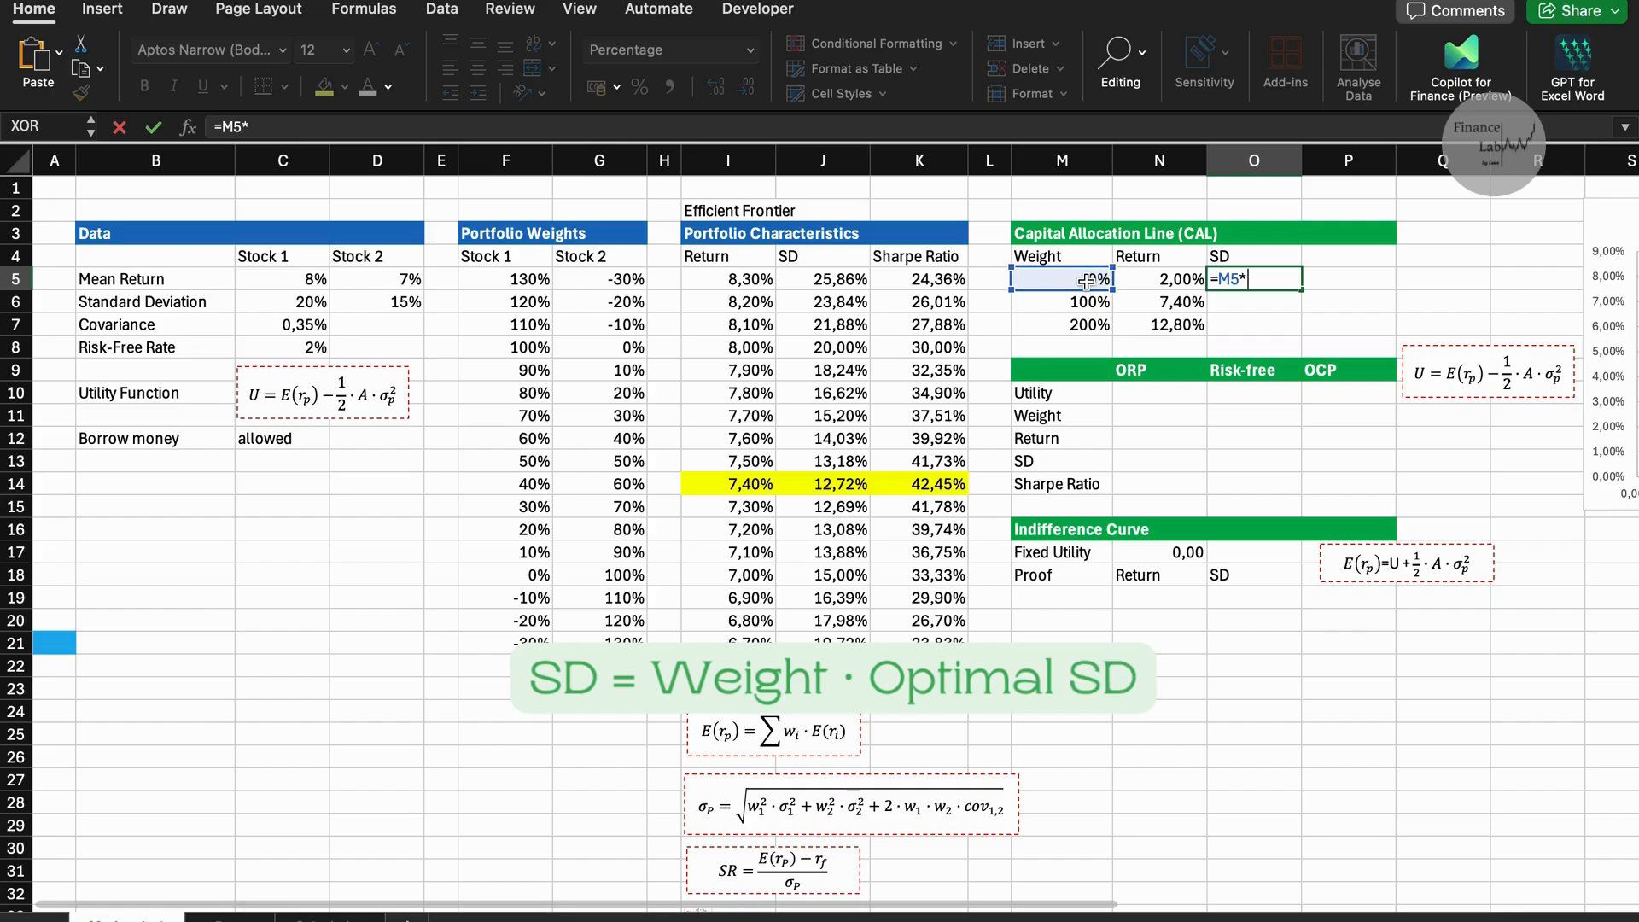
pyautogui.click(853, 484)
pyautogui.press('Return')
pyautogui.click(1251, 285)
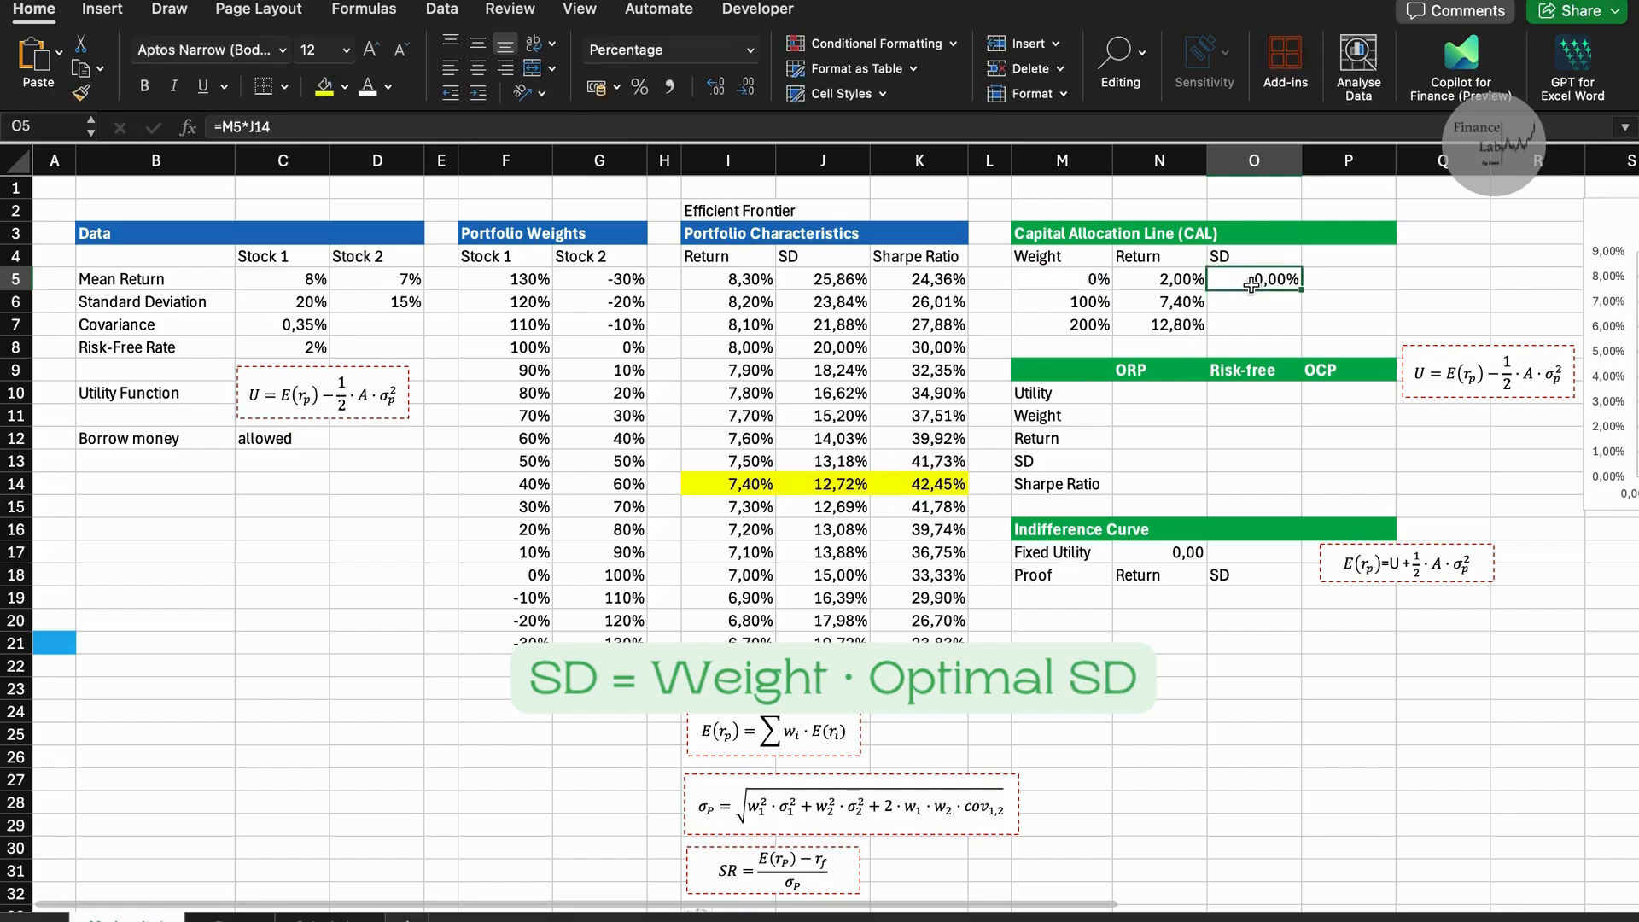
pyautogui.moveTo(1309, 291); pyautogui.dragTo(1319, 328)
pyautogui.click(1368, 310)
# Add a second data series named CAL to the efficient frontier chart.
pyautogui.hscroll(6, 1281, 341)
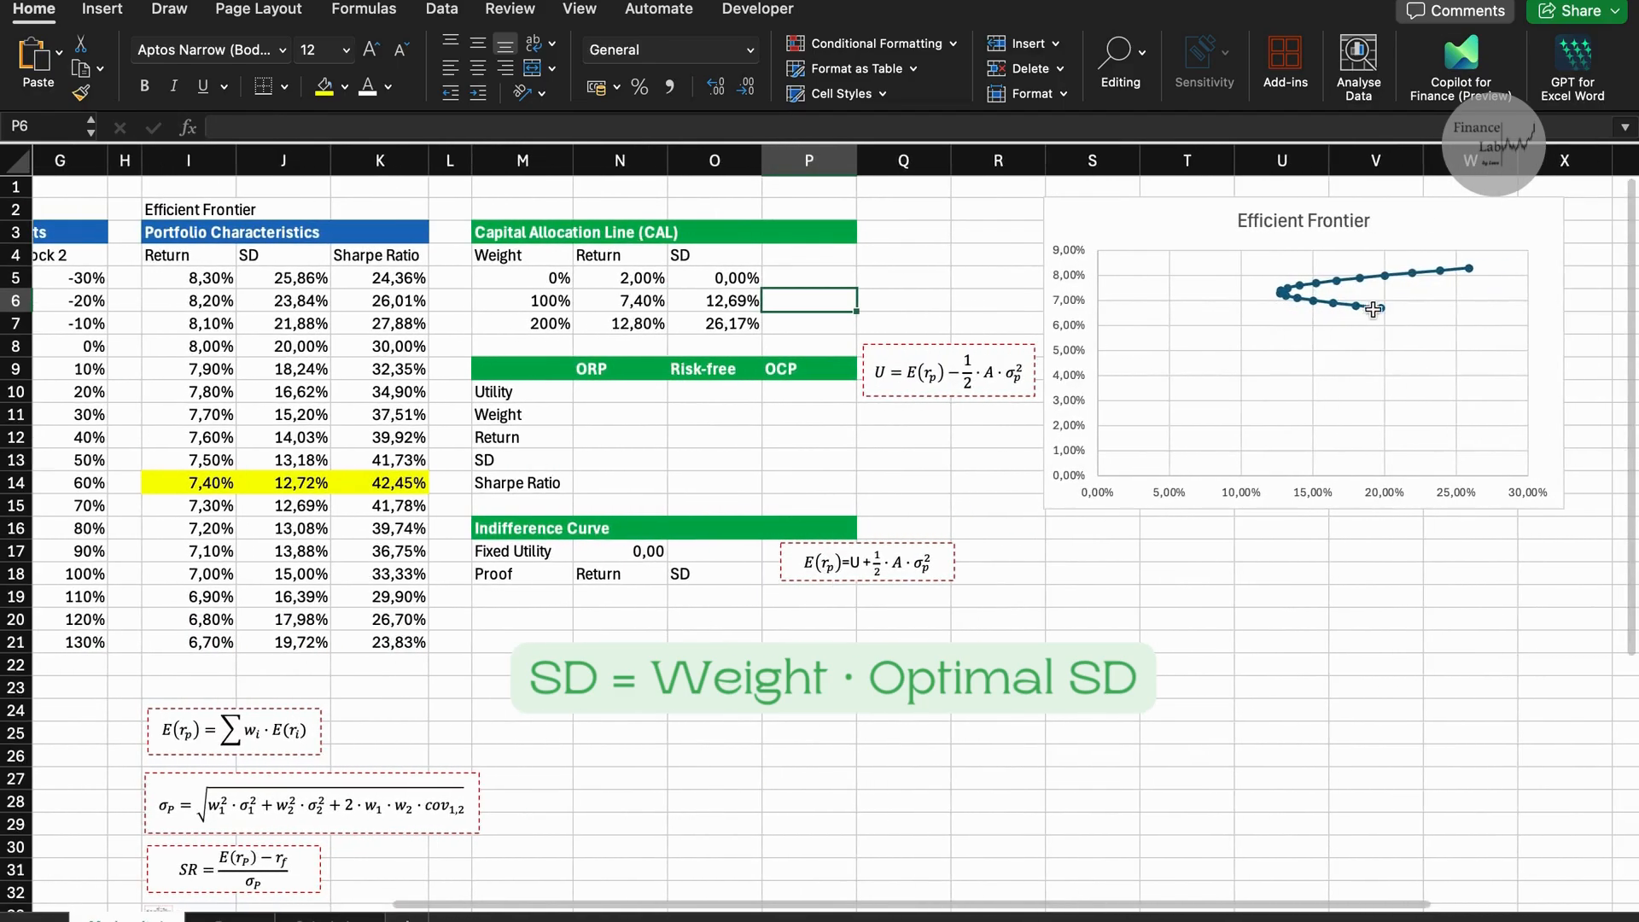
pyautogui.rightClick(1226, 388)
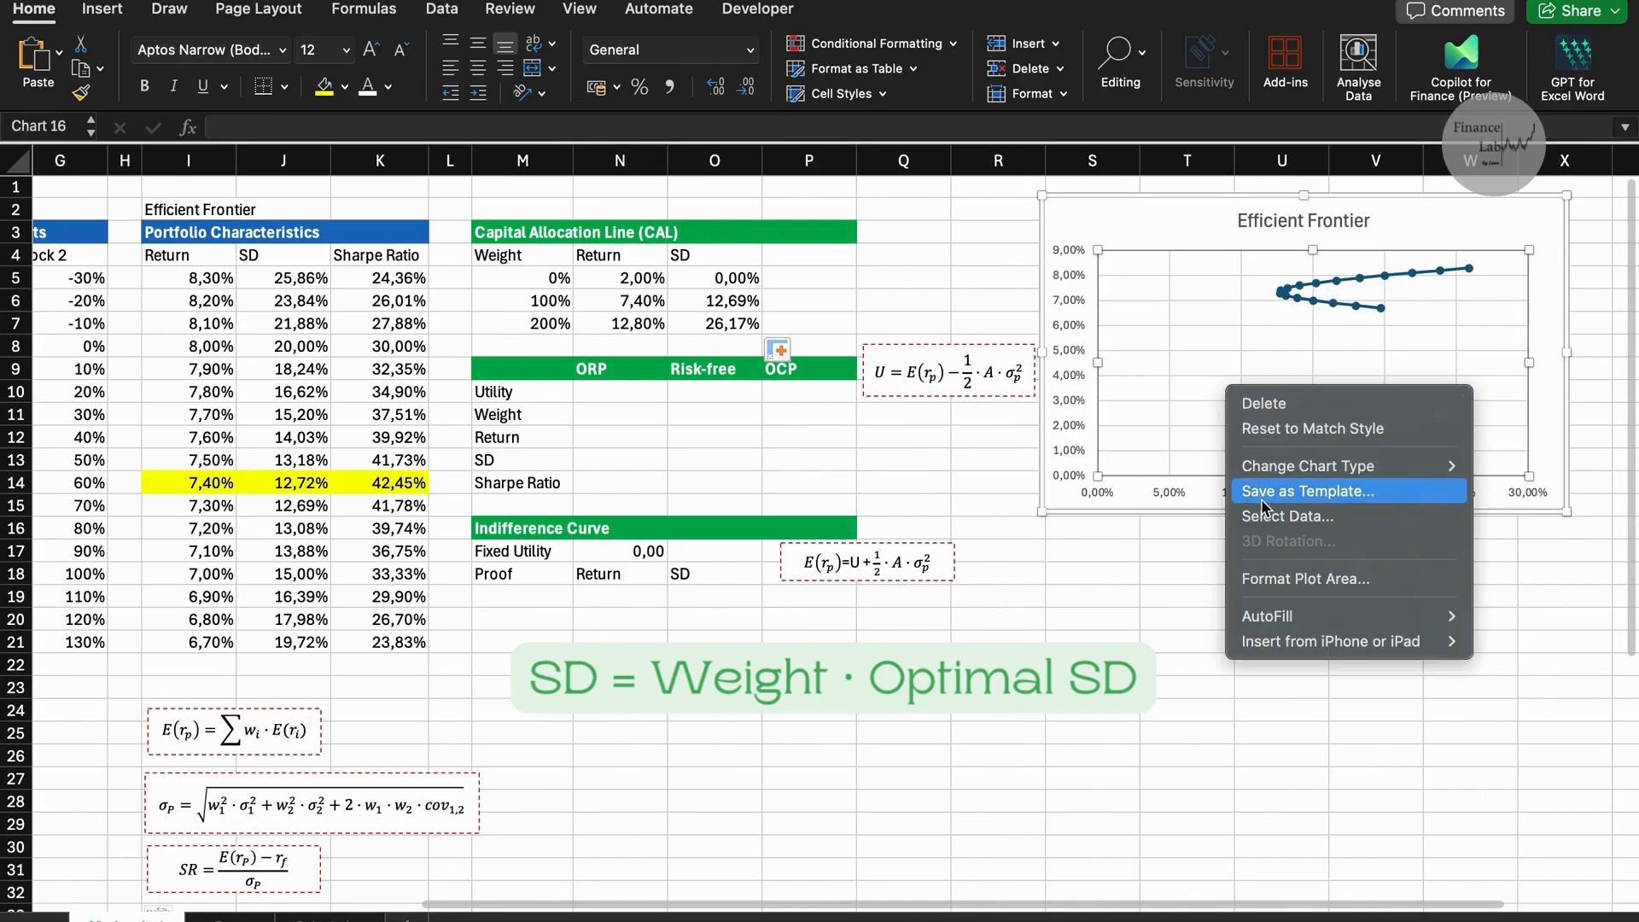
pyautogui.click(1270, 518)
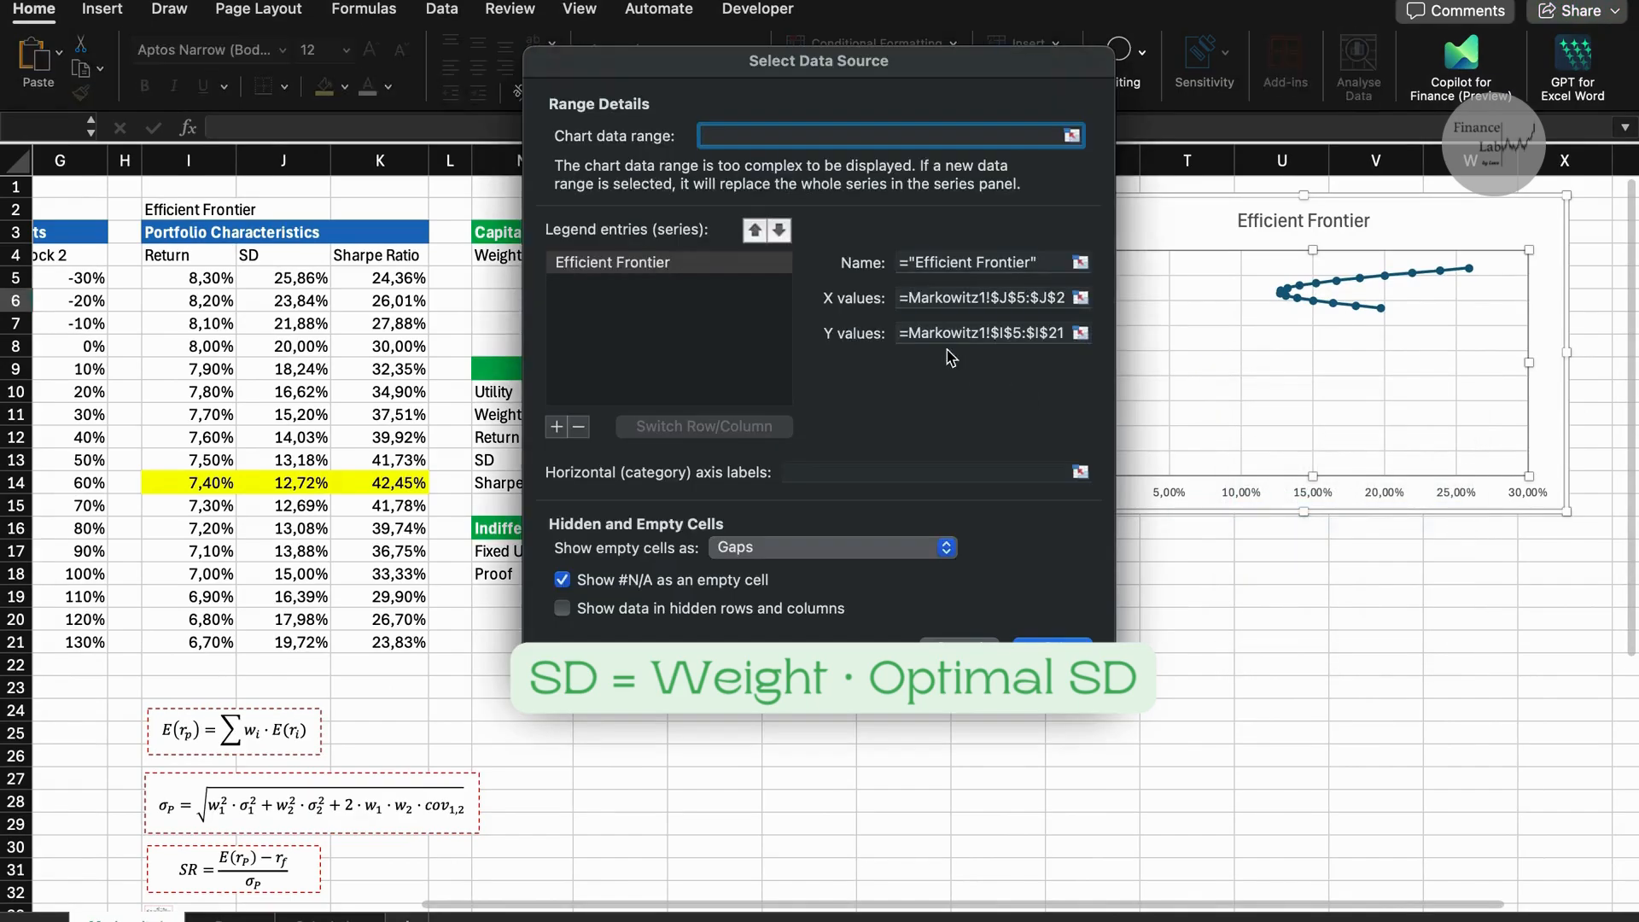
pyautogui.click(557, 426)
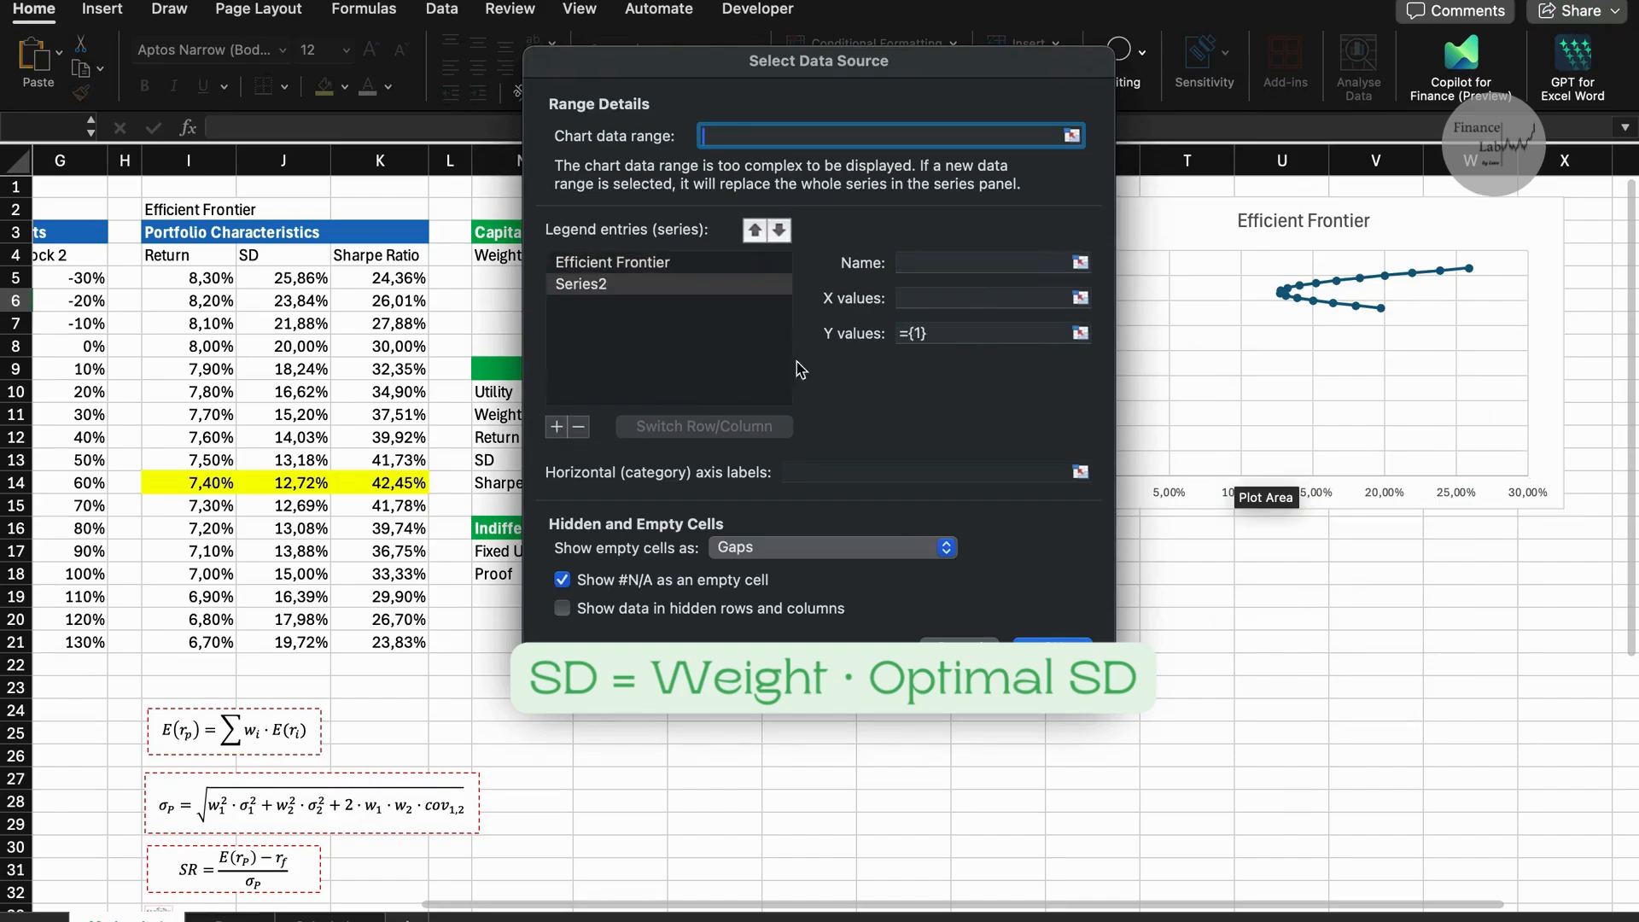
pyautogui.click(964, 269)
pyautogui.write('CAL')
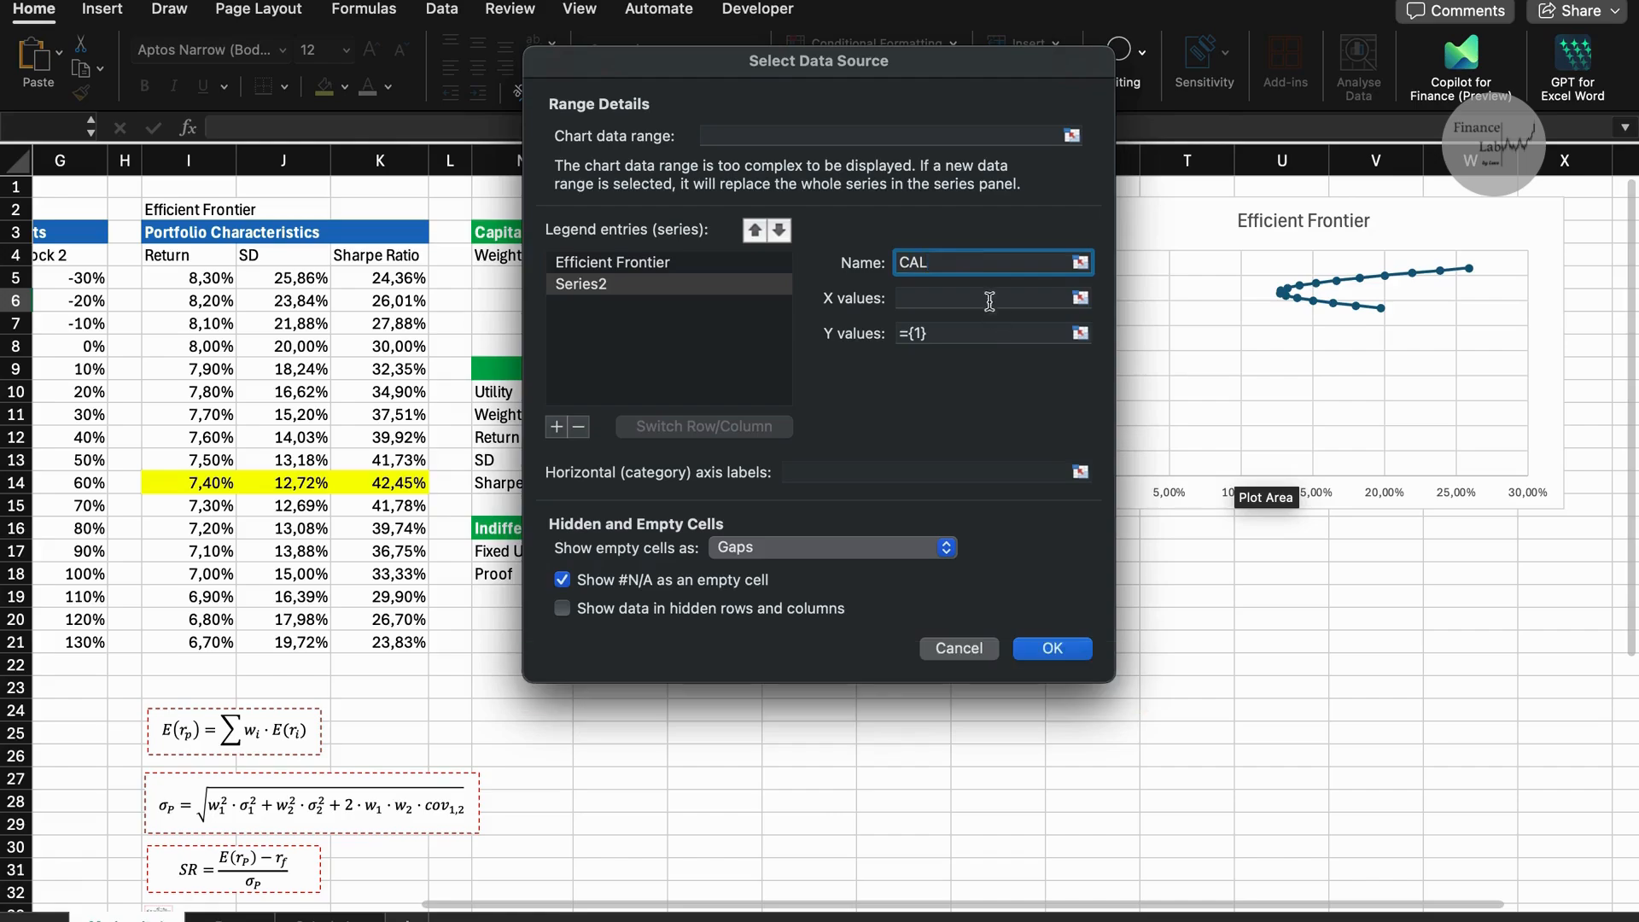
# Set the CAL series' X values to the SDs O5:O7 and its Y values to the returns N5:N7.
pyautogui.click(982, 297)
pyautogui.moveTo(939, 64); pyautogui.dragTo(1302, 260)
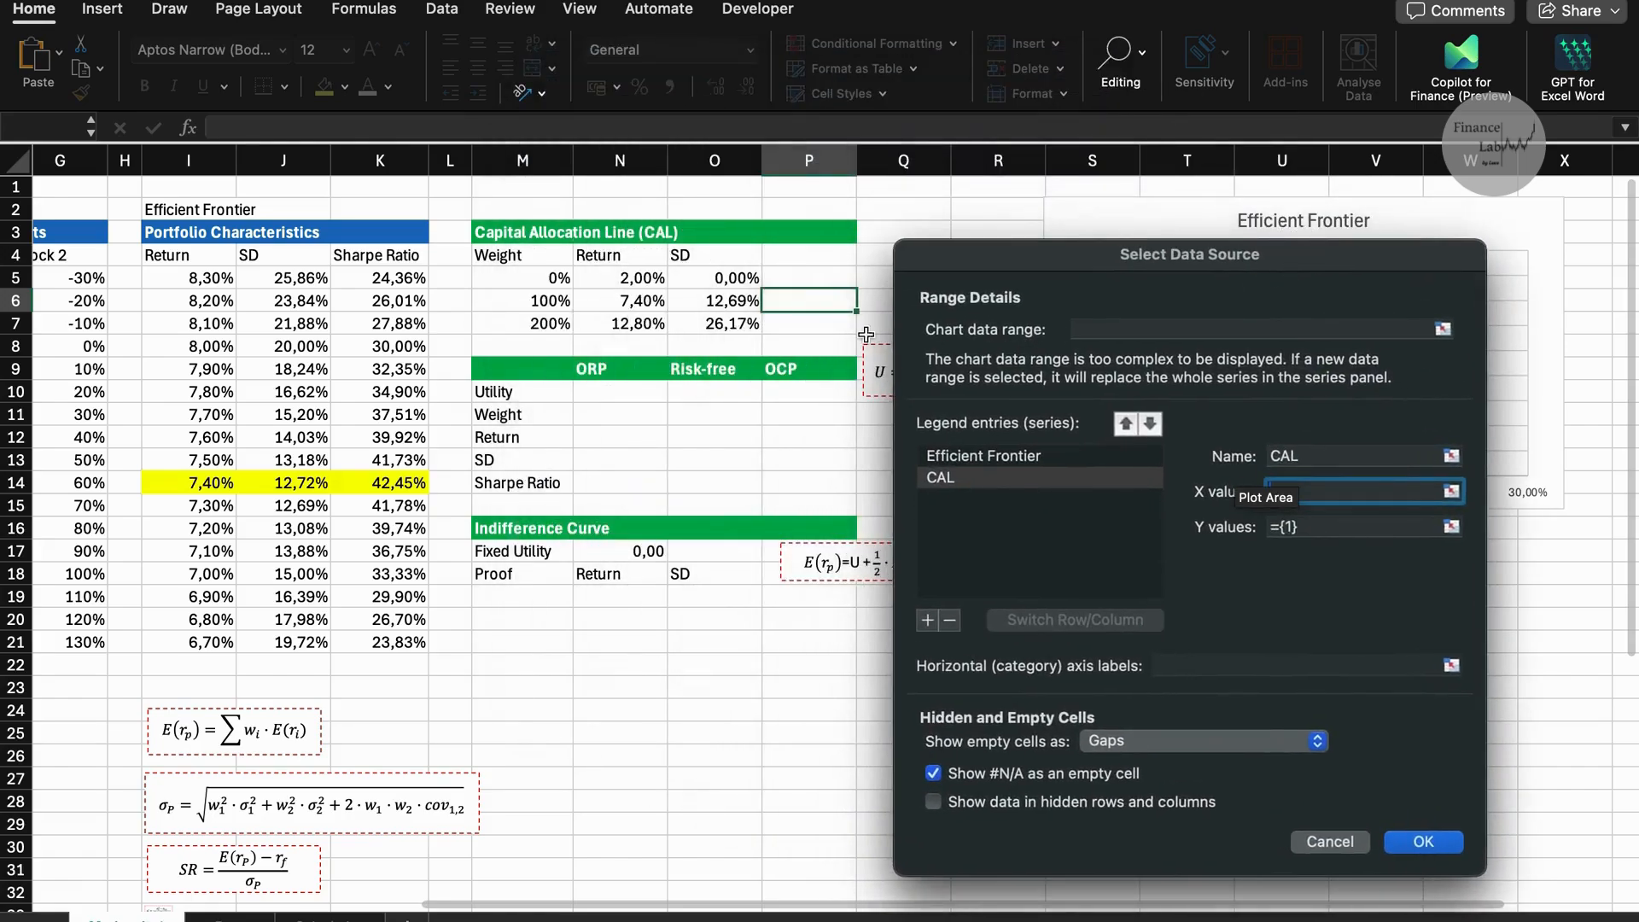
pyautogui.moveTo(715, 277); pyautogui.dragTo(716, 325)
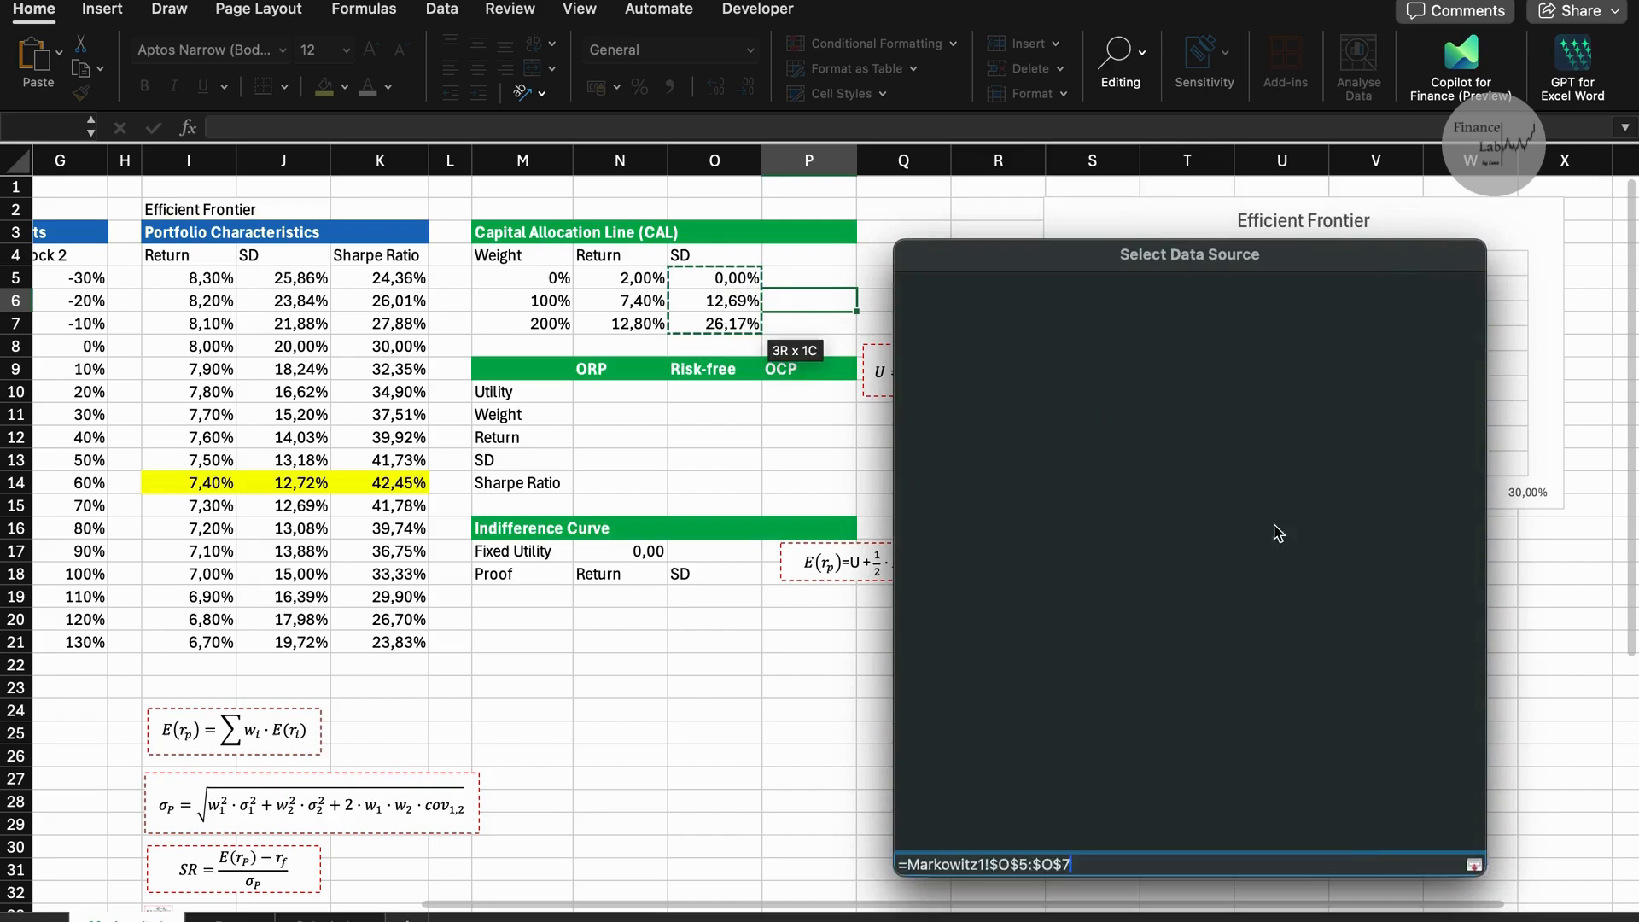
pyautogui.click(1305, 523)
pyautogui.moveTo(620, 278); pyautogui.dragTo(644, 332)
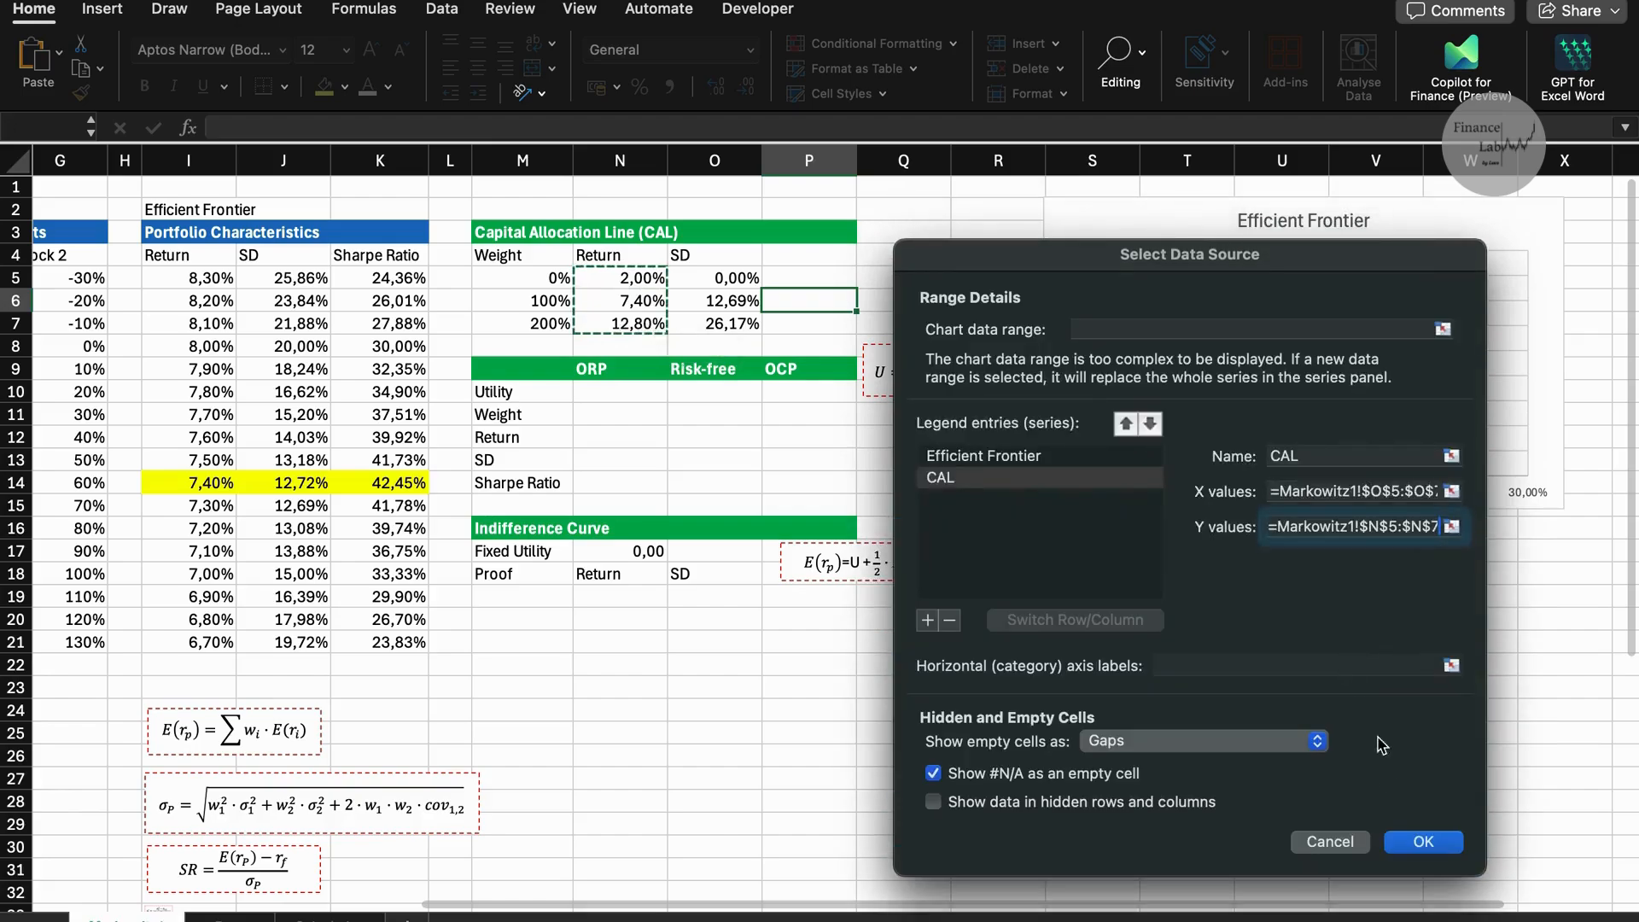
pyautogui.click(1415, 843)
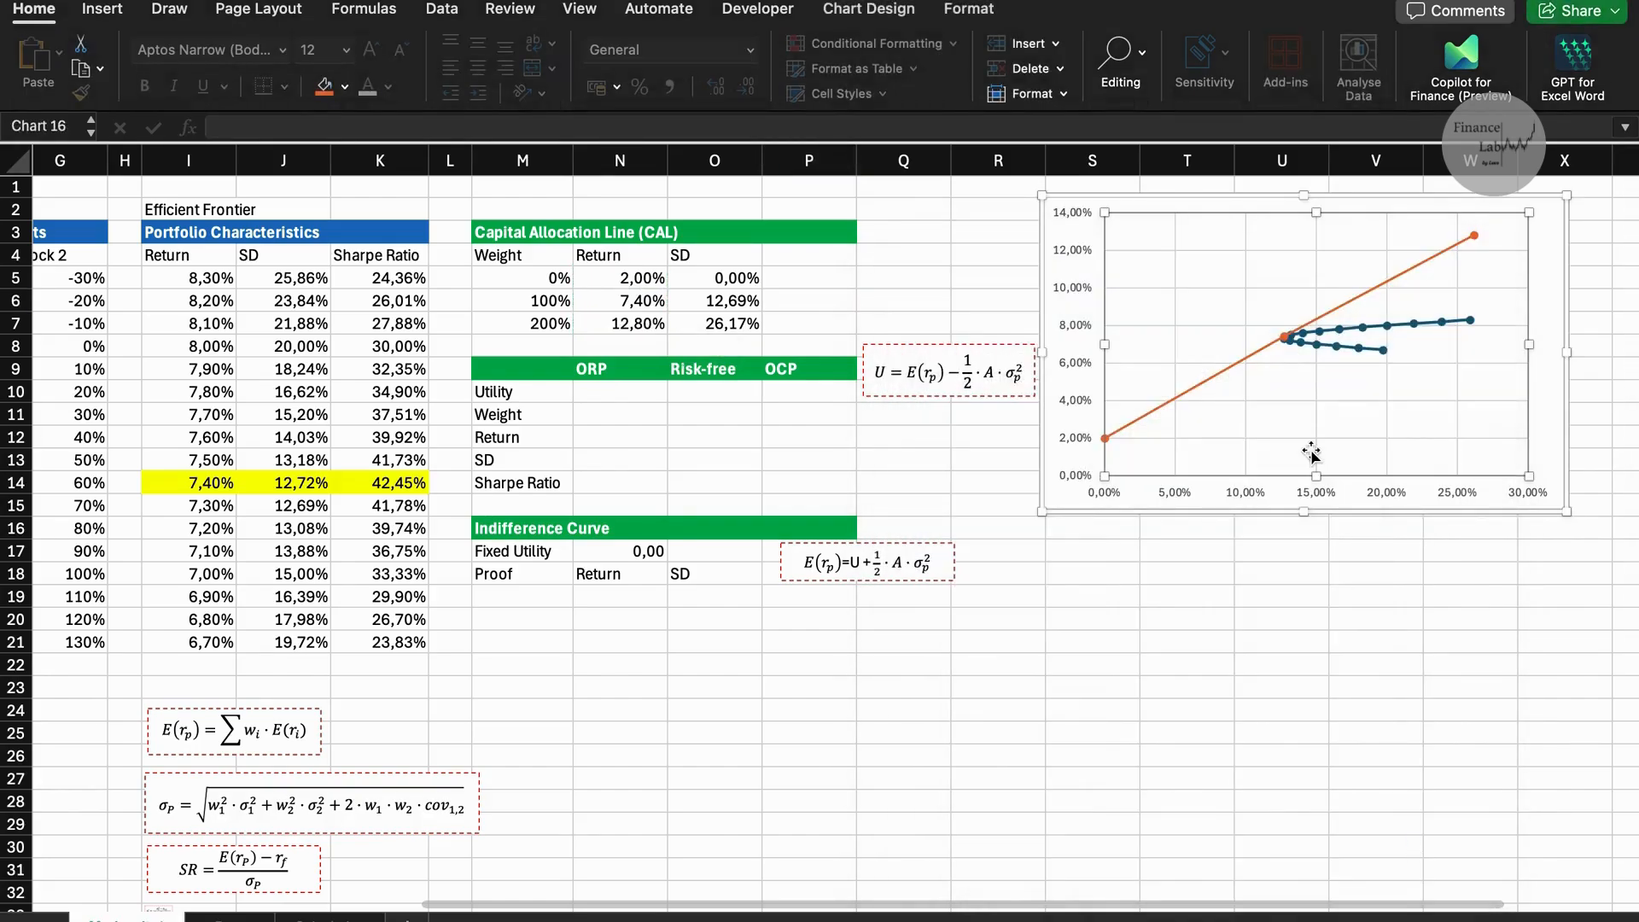
pyautogui.hscroll(4, 1208, 458)
pyautogui.click(1383, 323)
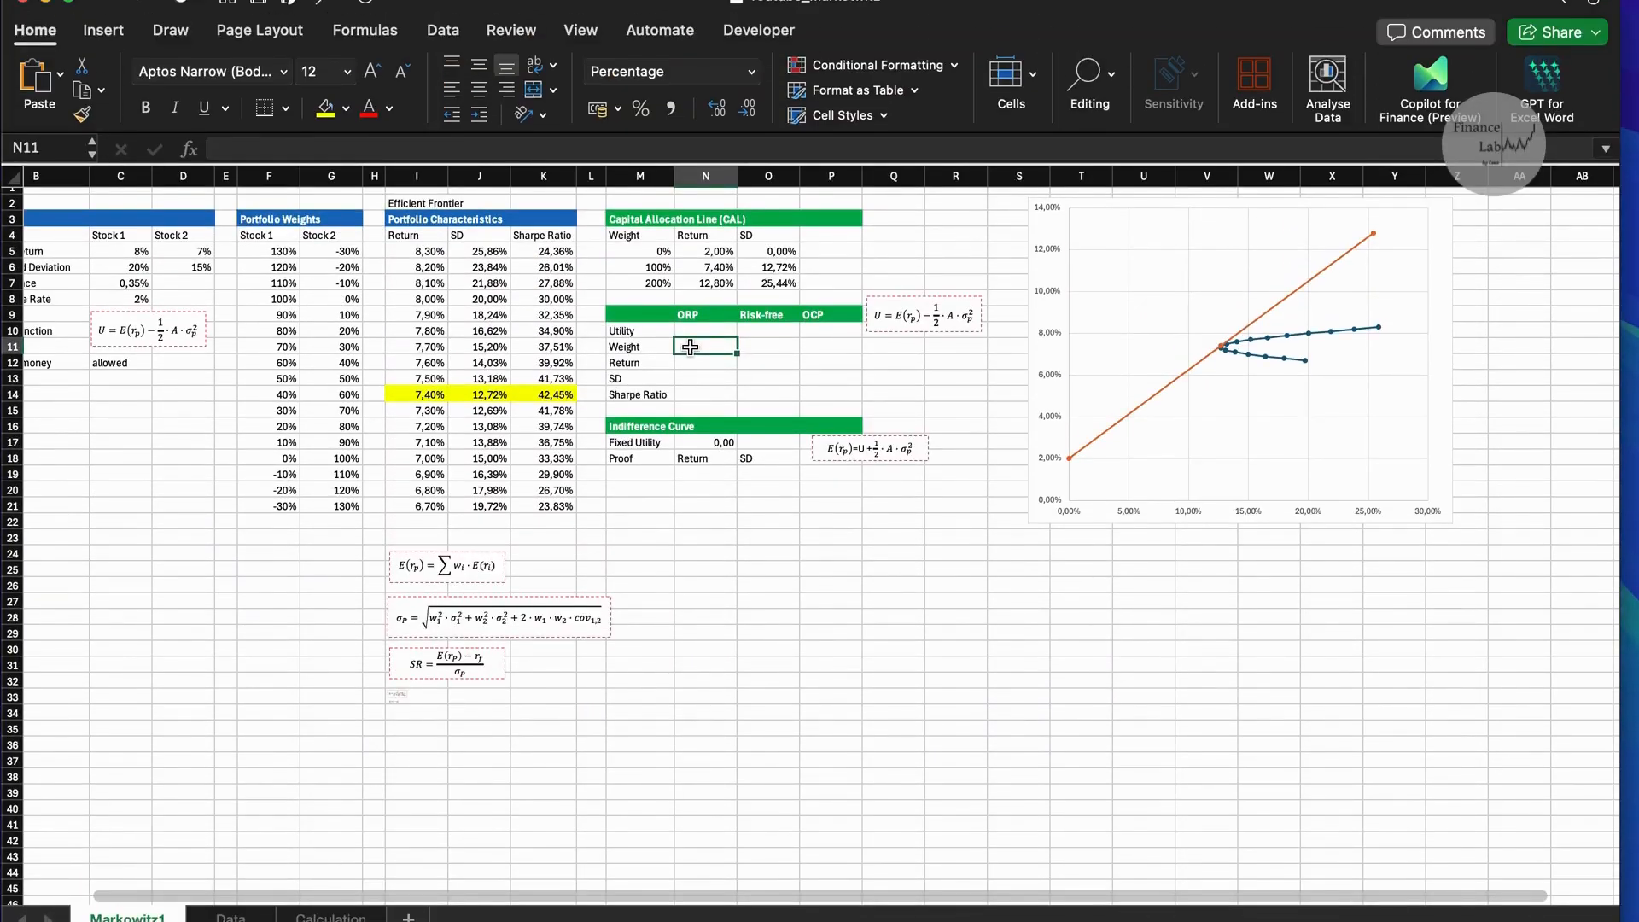
# Enter weights of 50% for the ORP in N11 and 50% for the risk-free asset in O11.
pyautogui.write('501')
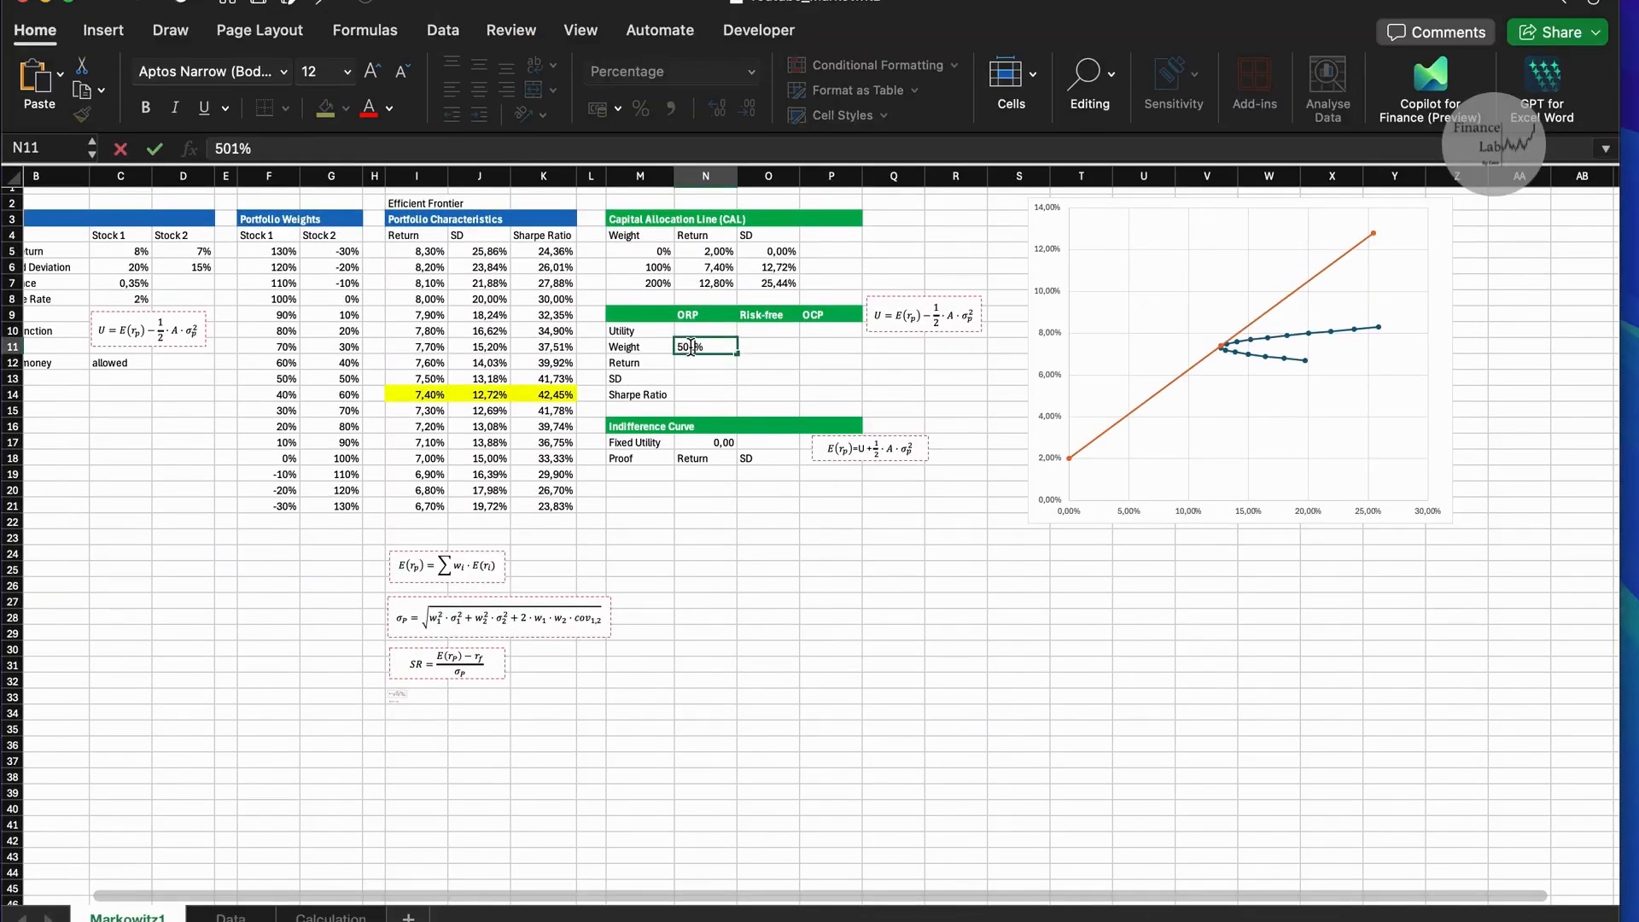
pyautogui.press('Tab')
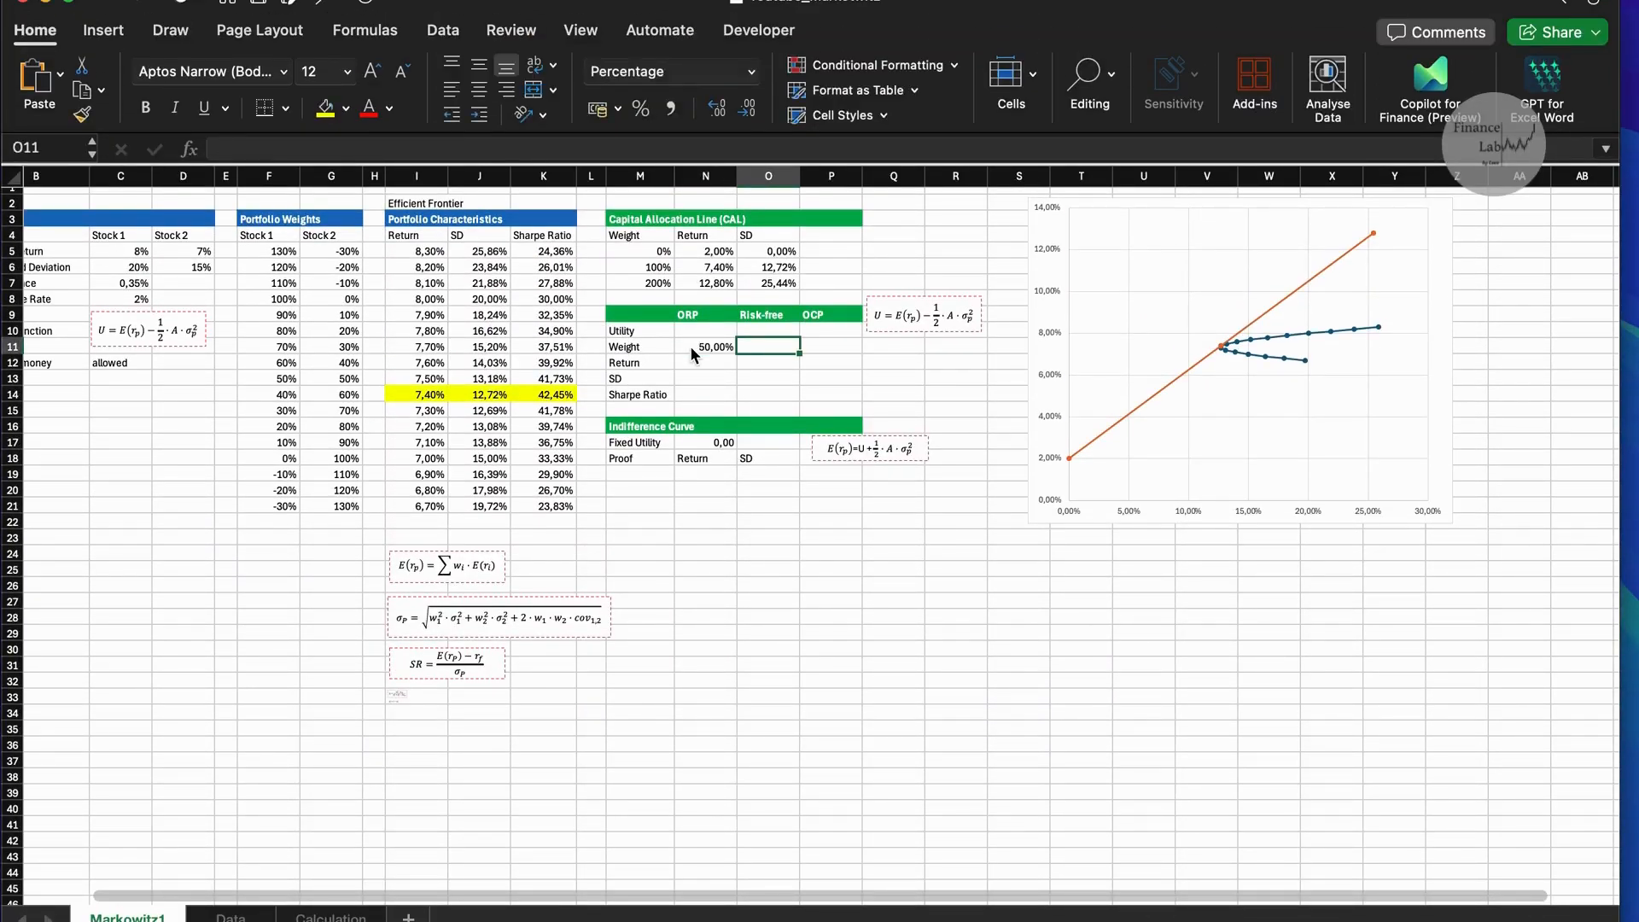
pyautogui.write('50%')
pyautogui.press('Tab')
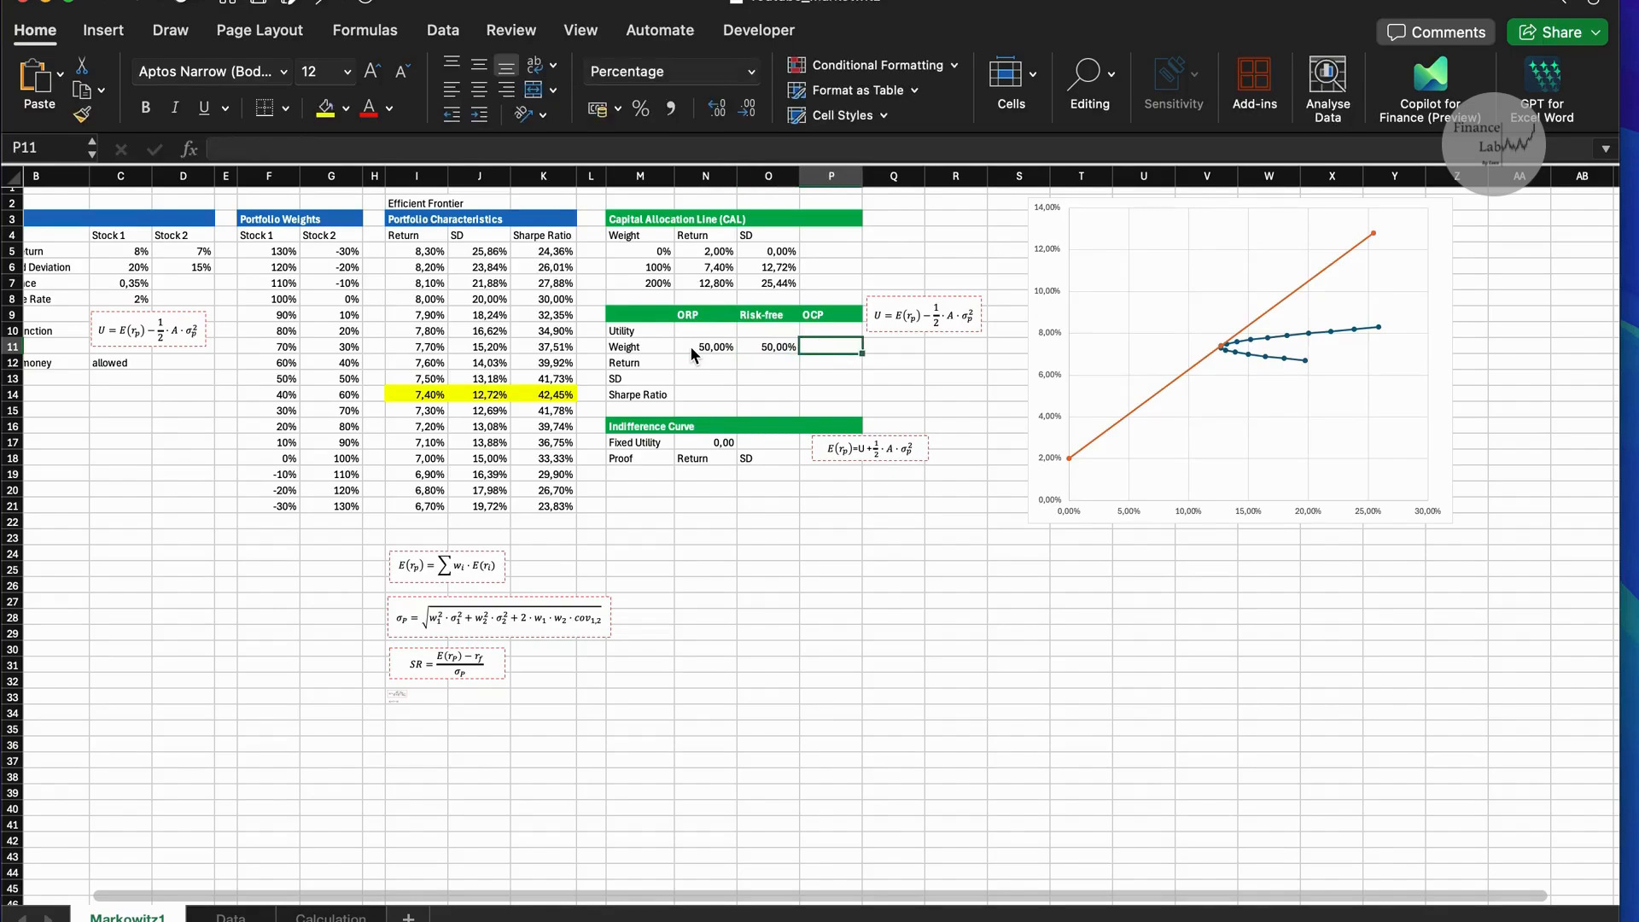
# Total the ORP and risk-free weights in P11 with =SUM(N11:O11).
pyautogui.write(')SUM')
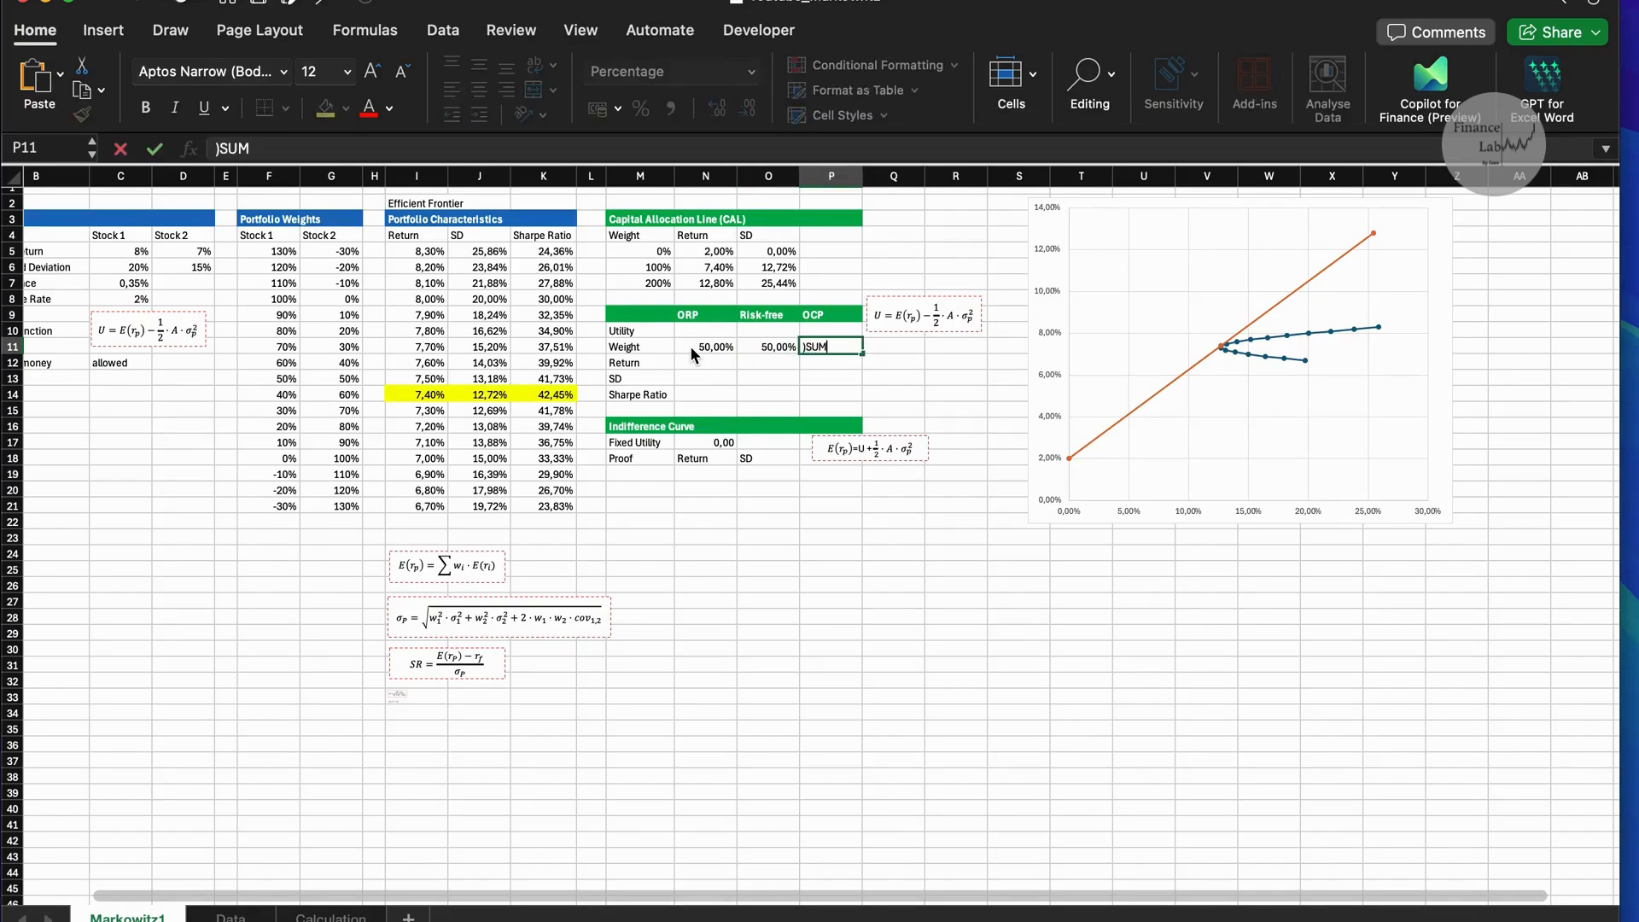
pyautogui.press('BackSpace')
pyautogui.press('BackSpace')
pyautogui.press('BackSpace')
pyautogui.press('BackSpace')
pyautogui.write('=S')
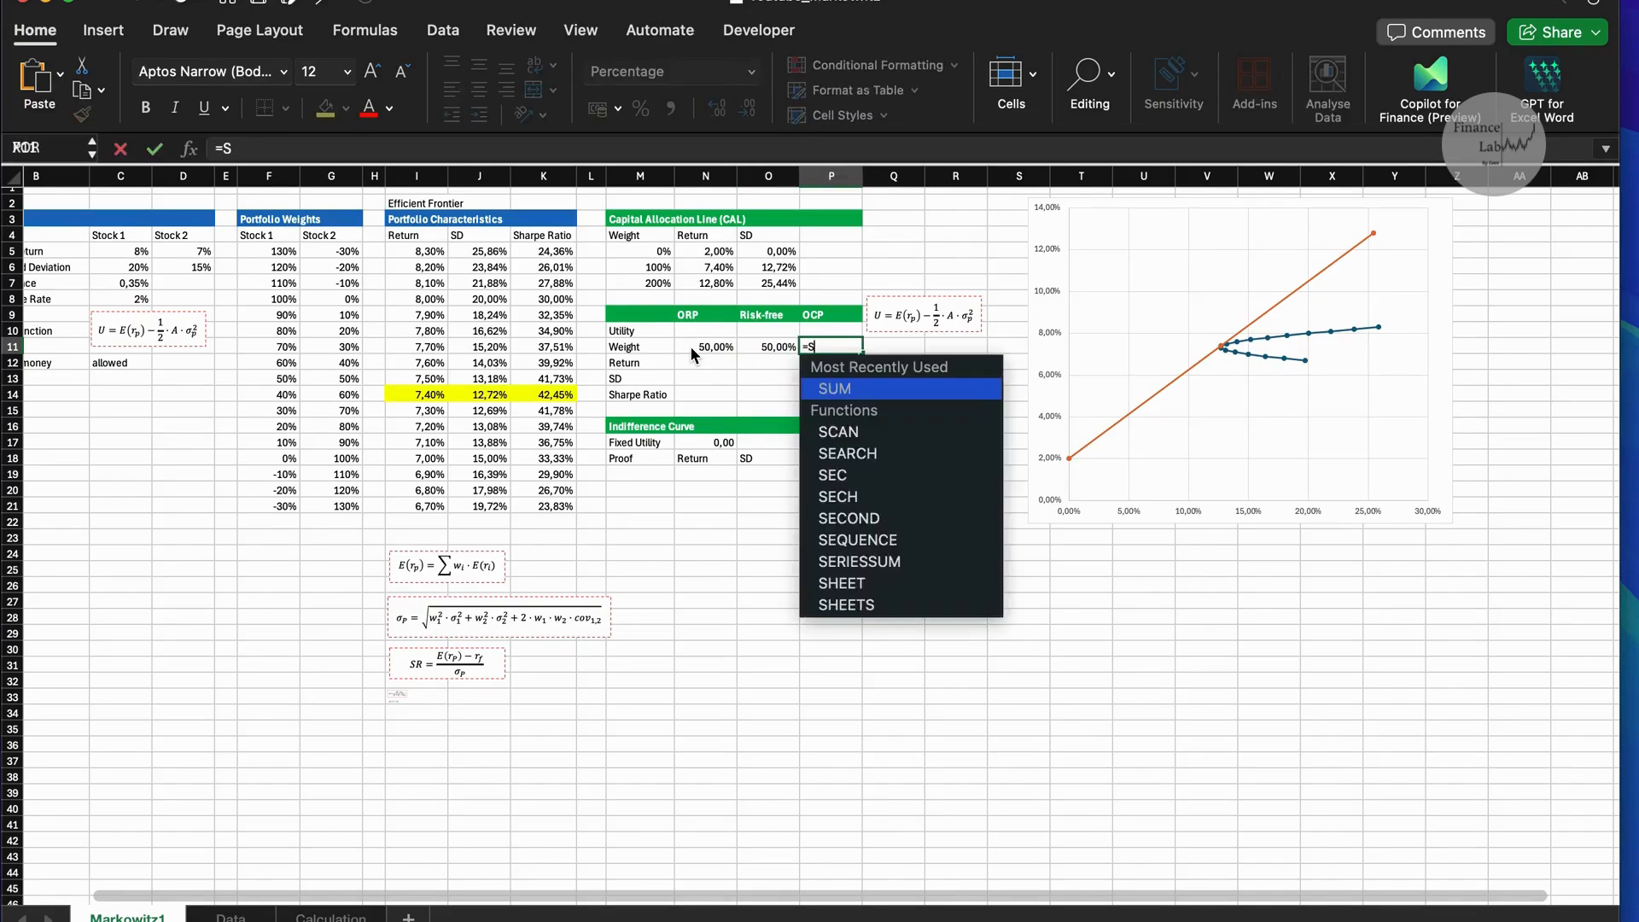
pyautogui.write('UM')
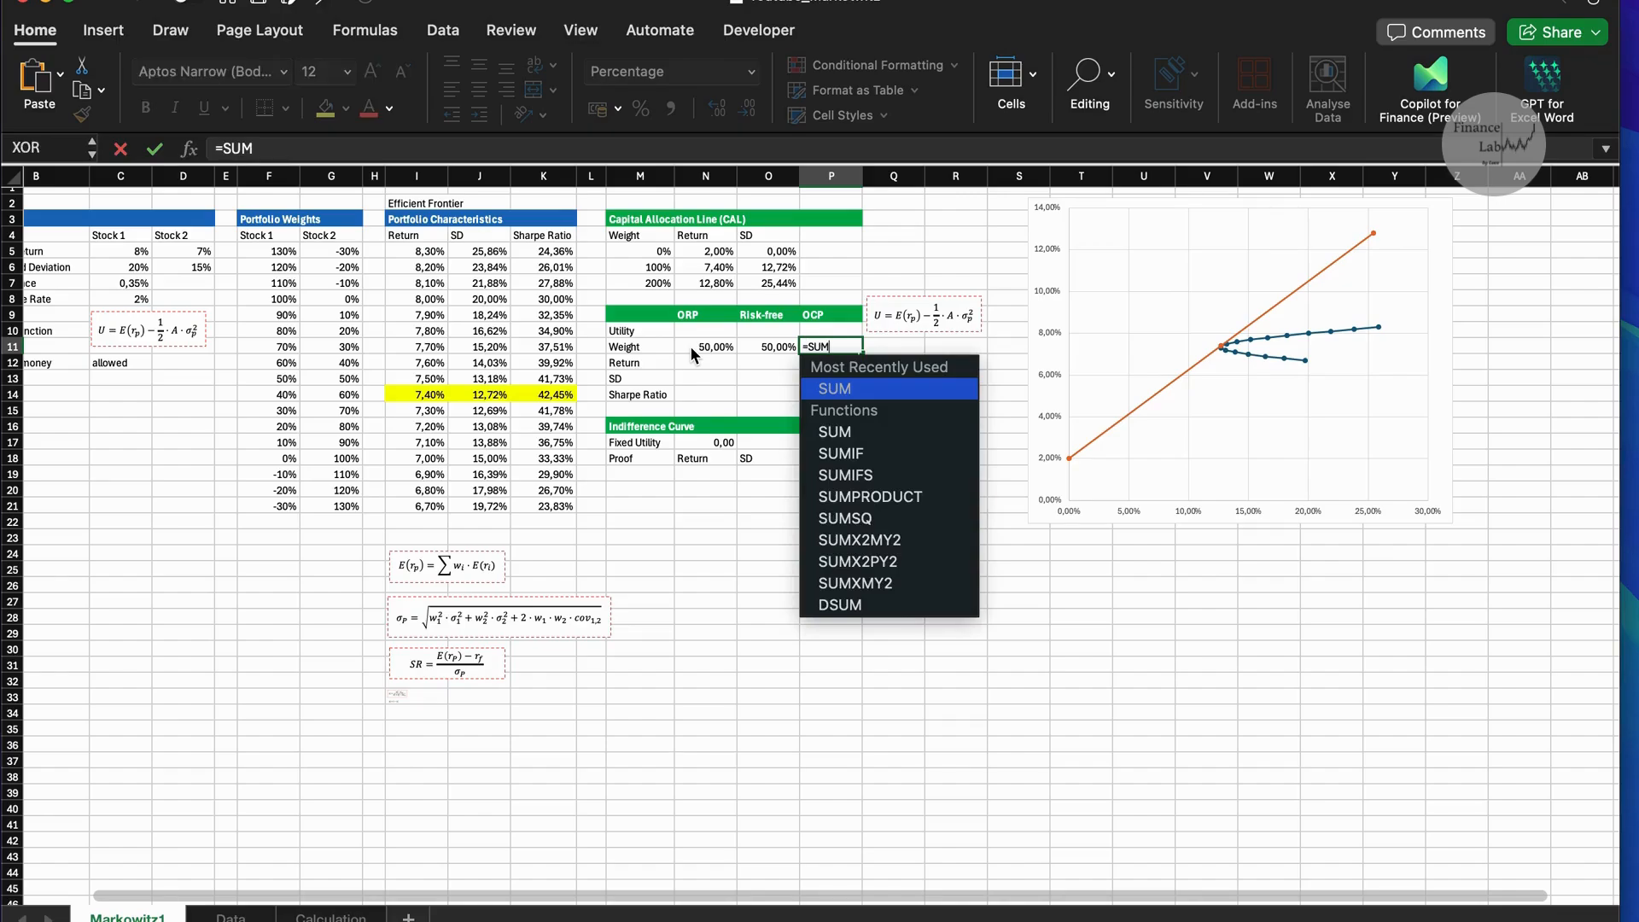
pyautogui.write('(')
pyautogui.moveTo(692, 347); pyautogui.dragTo(753, 351)
pyautogui.press('Return')
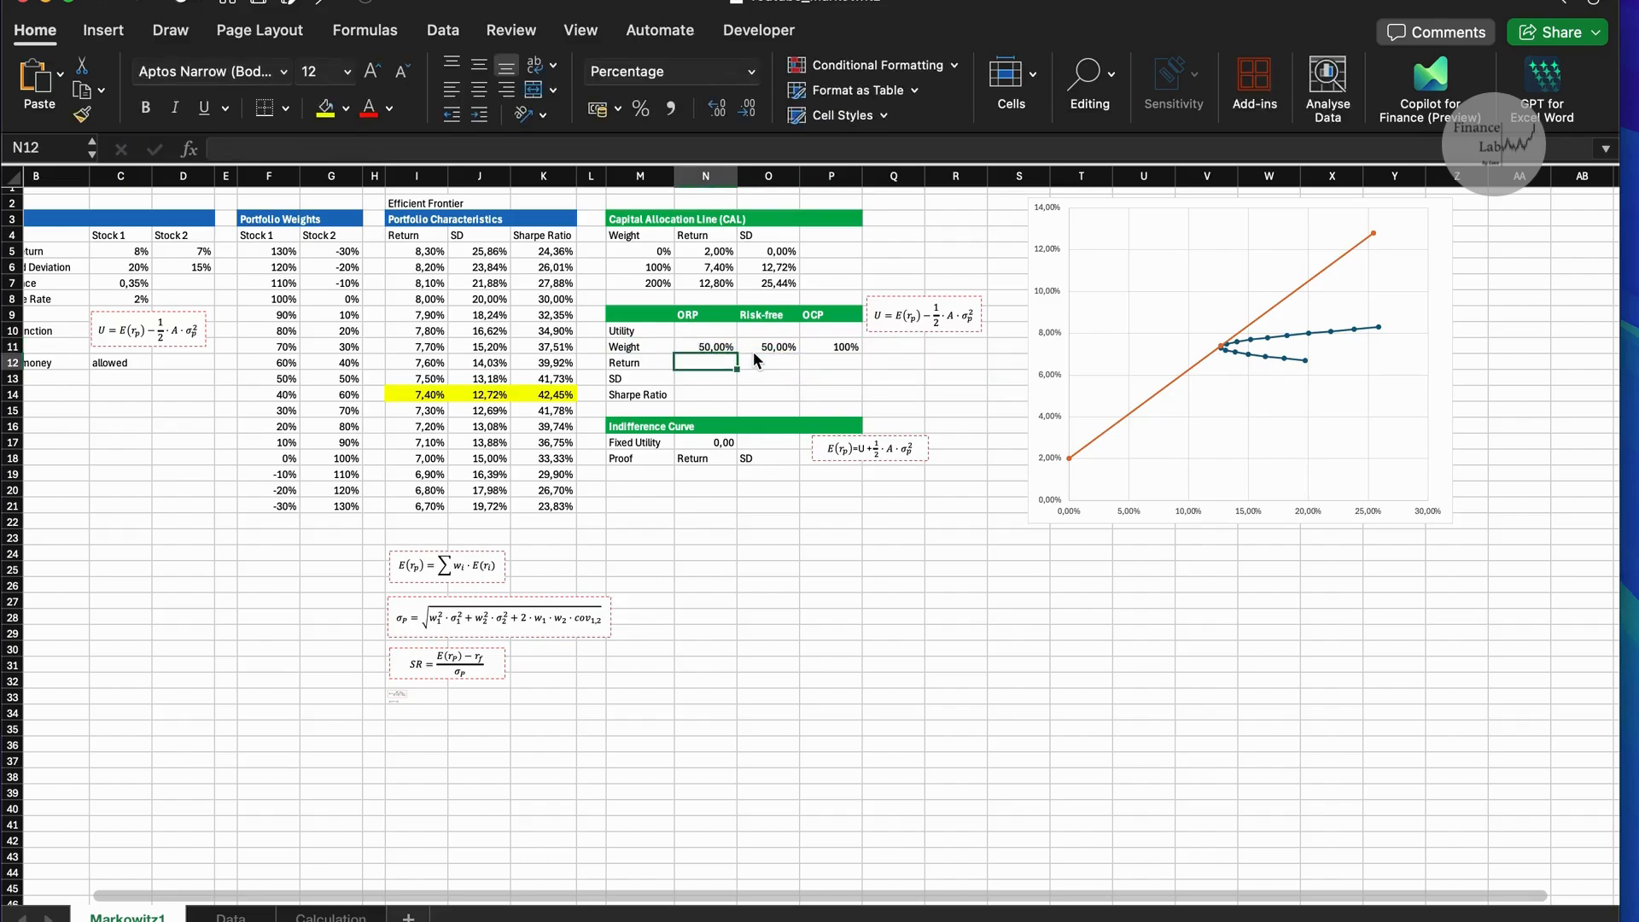
# Link the ORP's return in N12 to I14 and its SD in N13 to J14.
pyautogui.write('=')
pyautogui.click(431, 394)
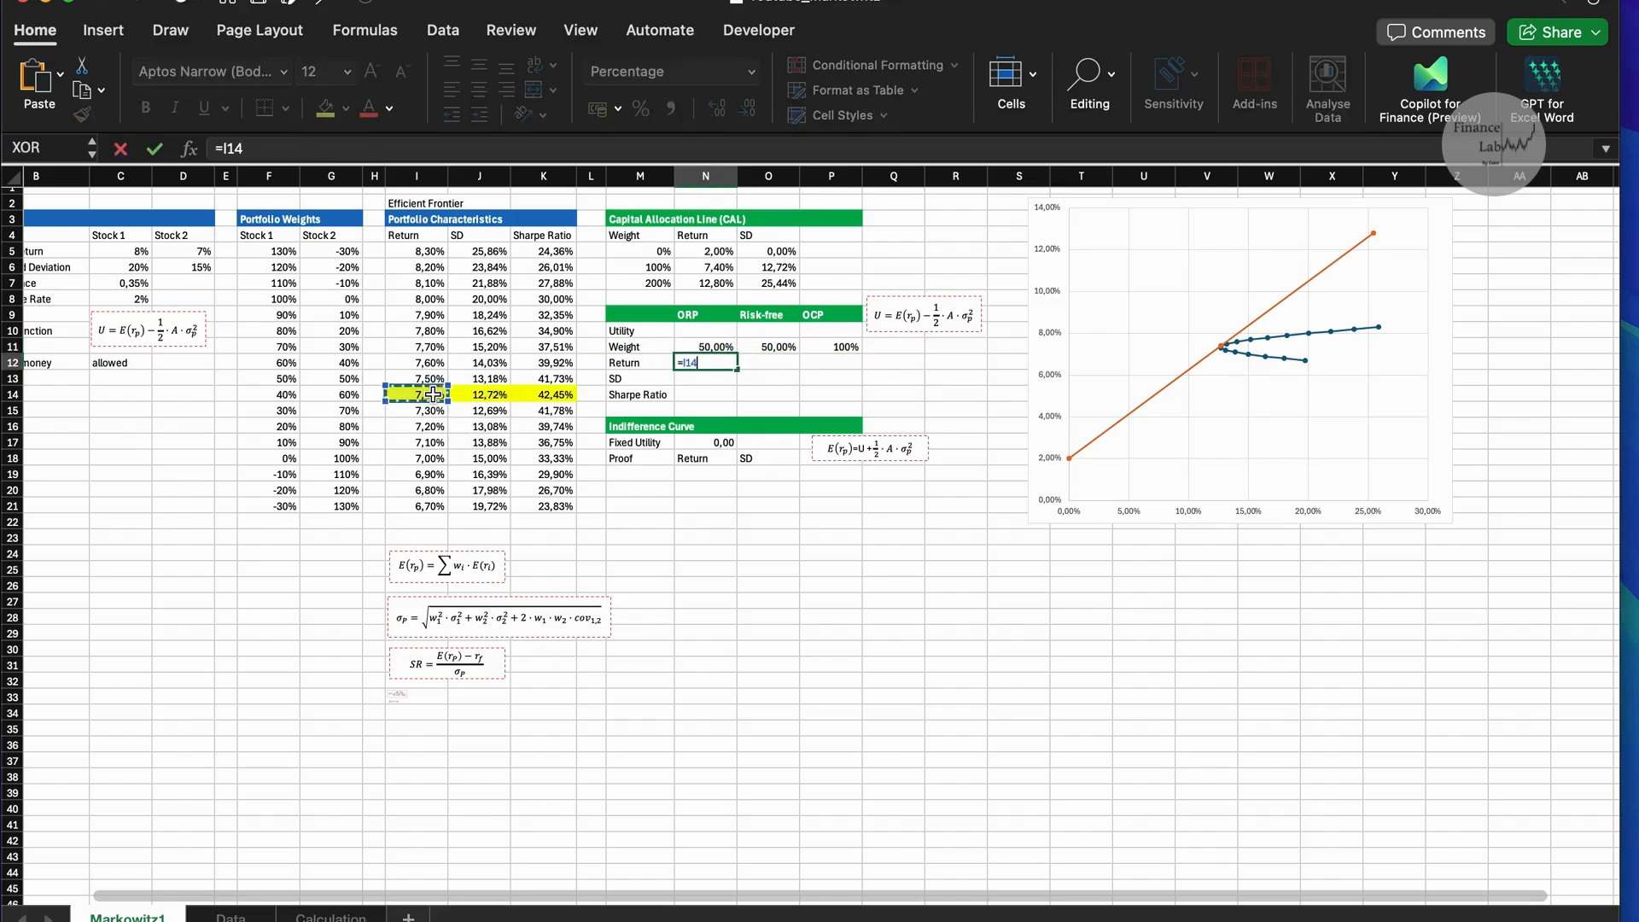
pyautogui.press('Return')
pyautogui.write('=')
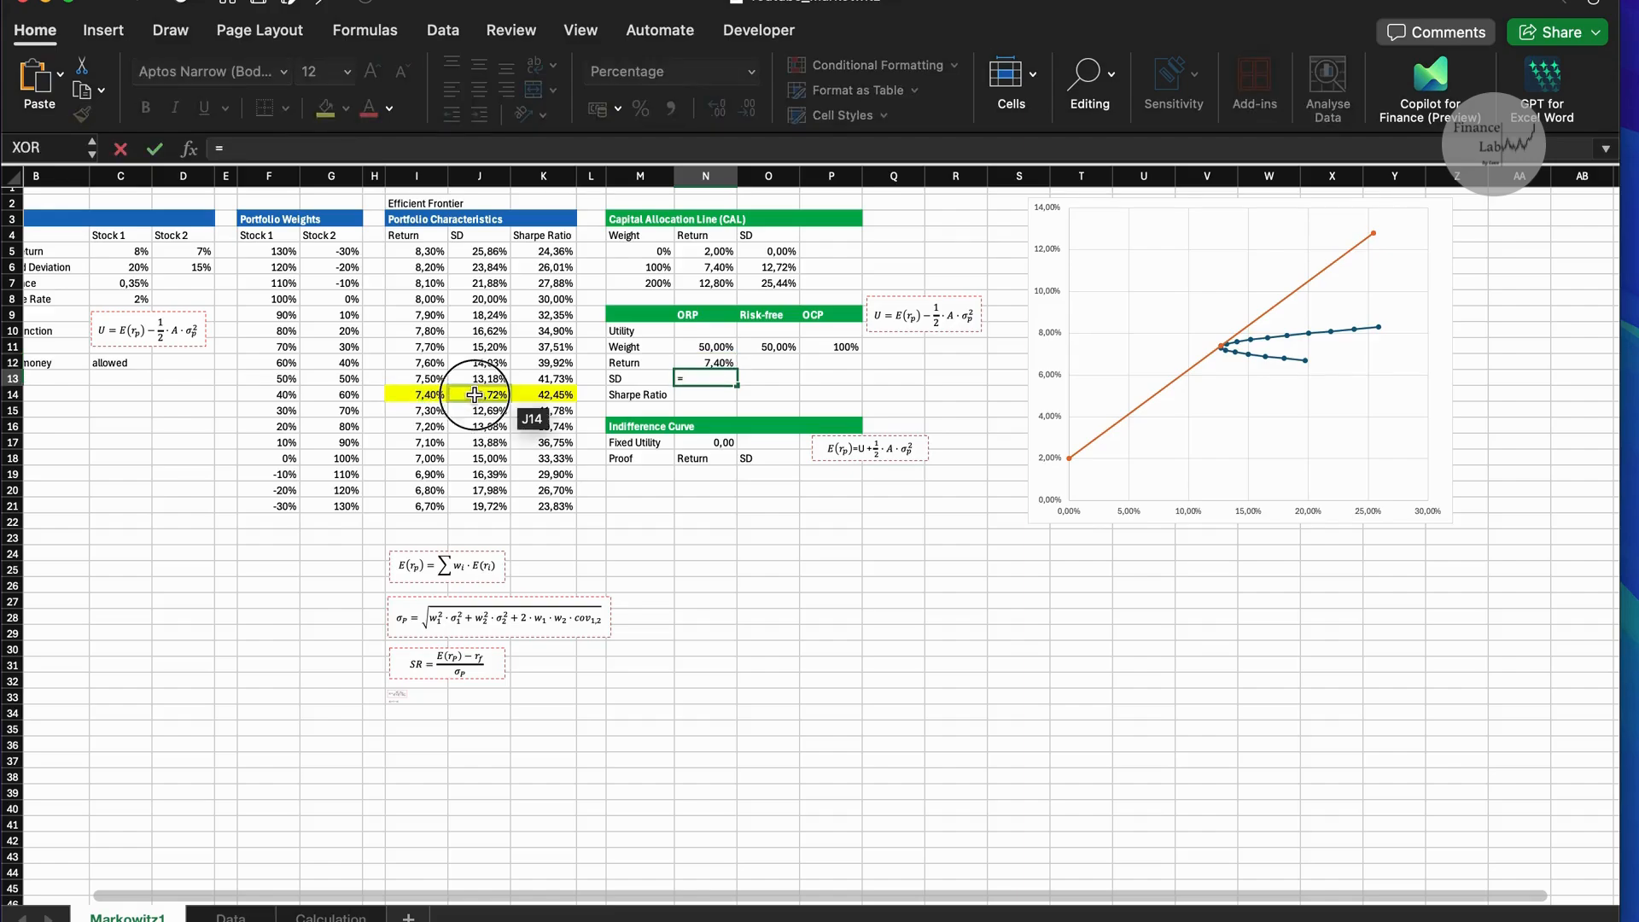
pyautogui.click(478, 396)
pyautogui.press('Return')
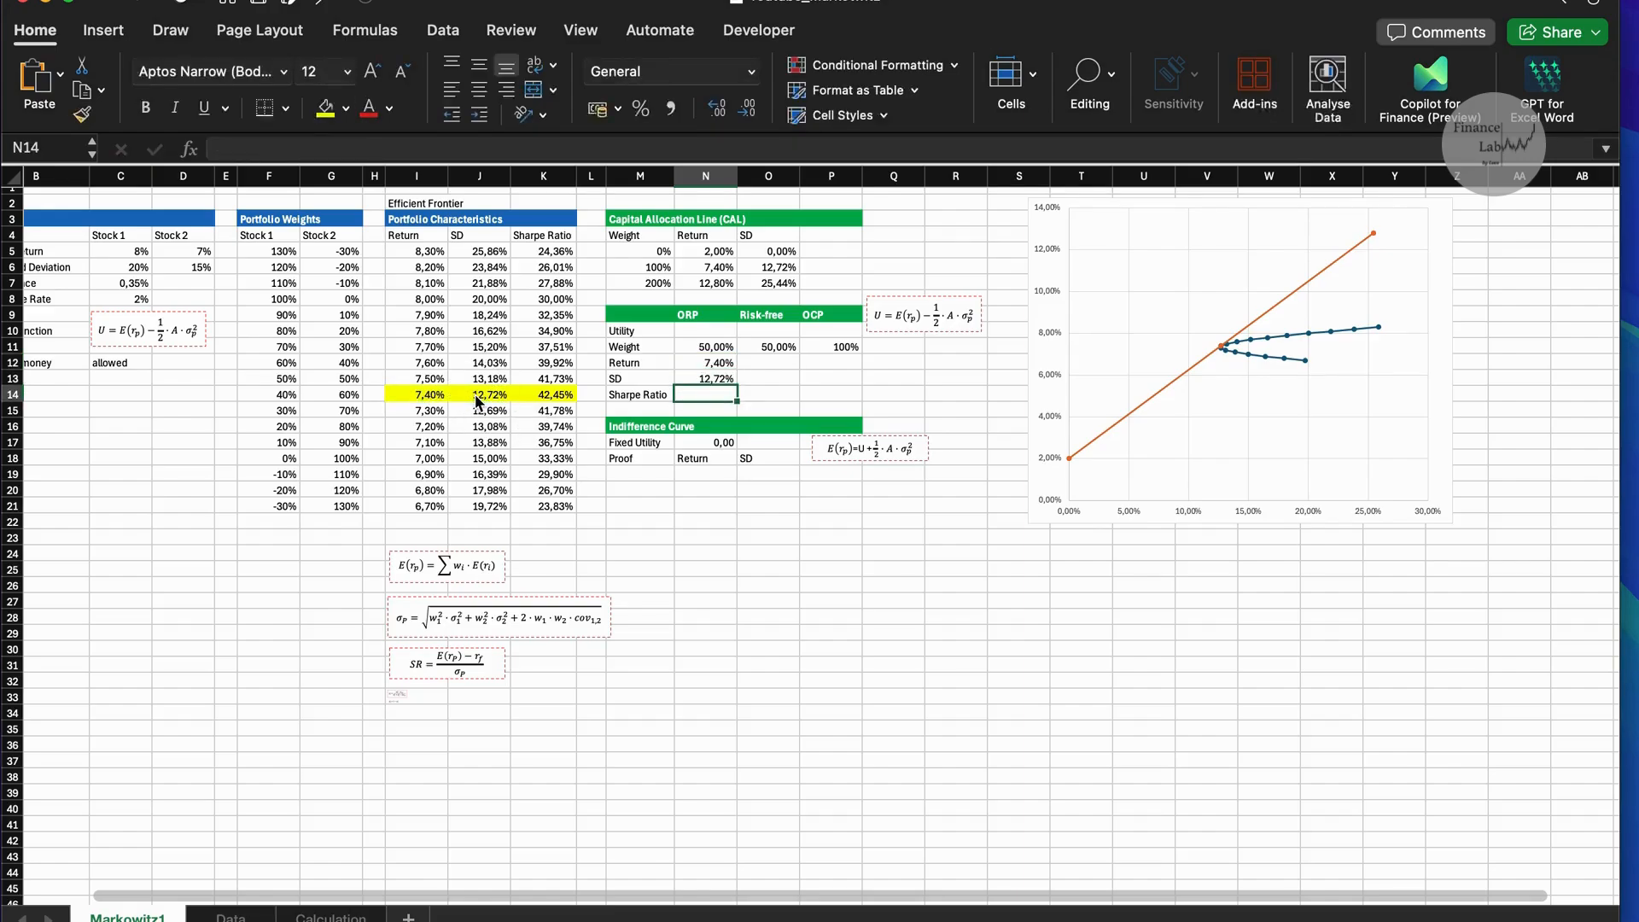
# Link the risk-free return in O12 to the risk-free rate in C8 and enter an SD of 0 in O13.
pyautogui.click(776, 367)
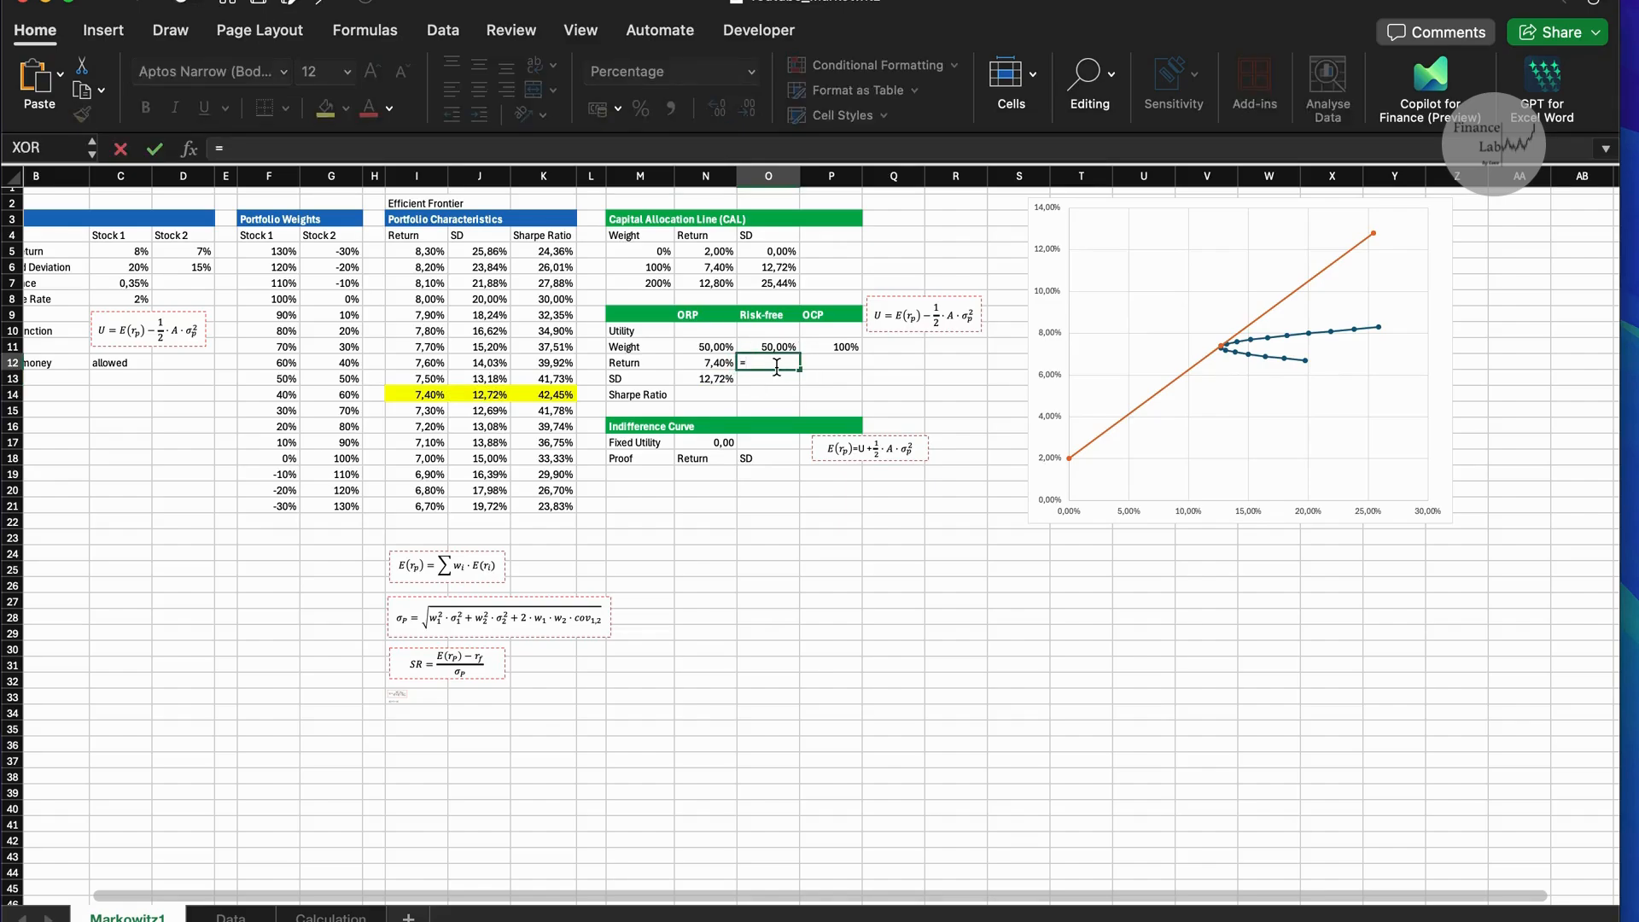
pyautogui.hscroll(-3, 555, 333)
pyautogui.click(159, 304)
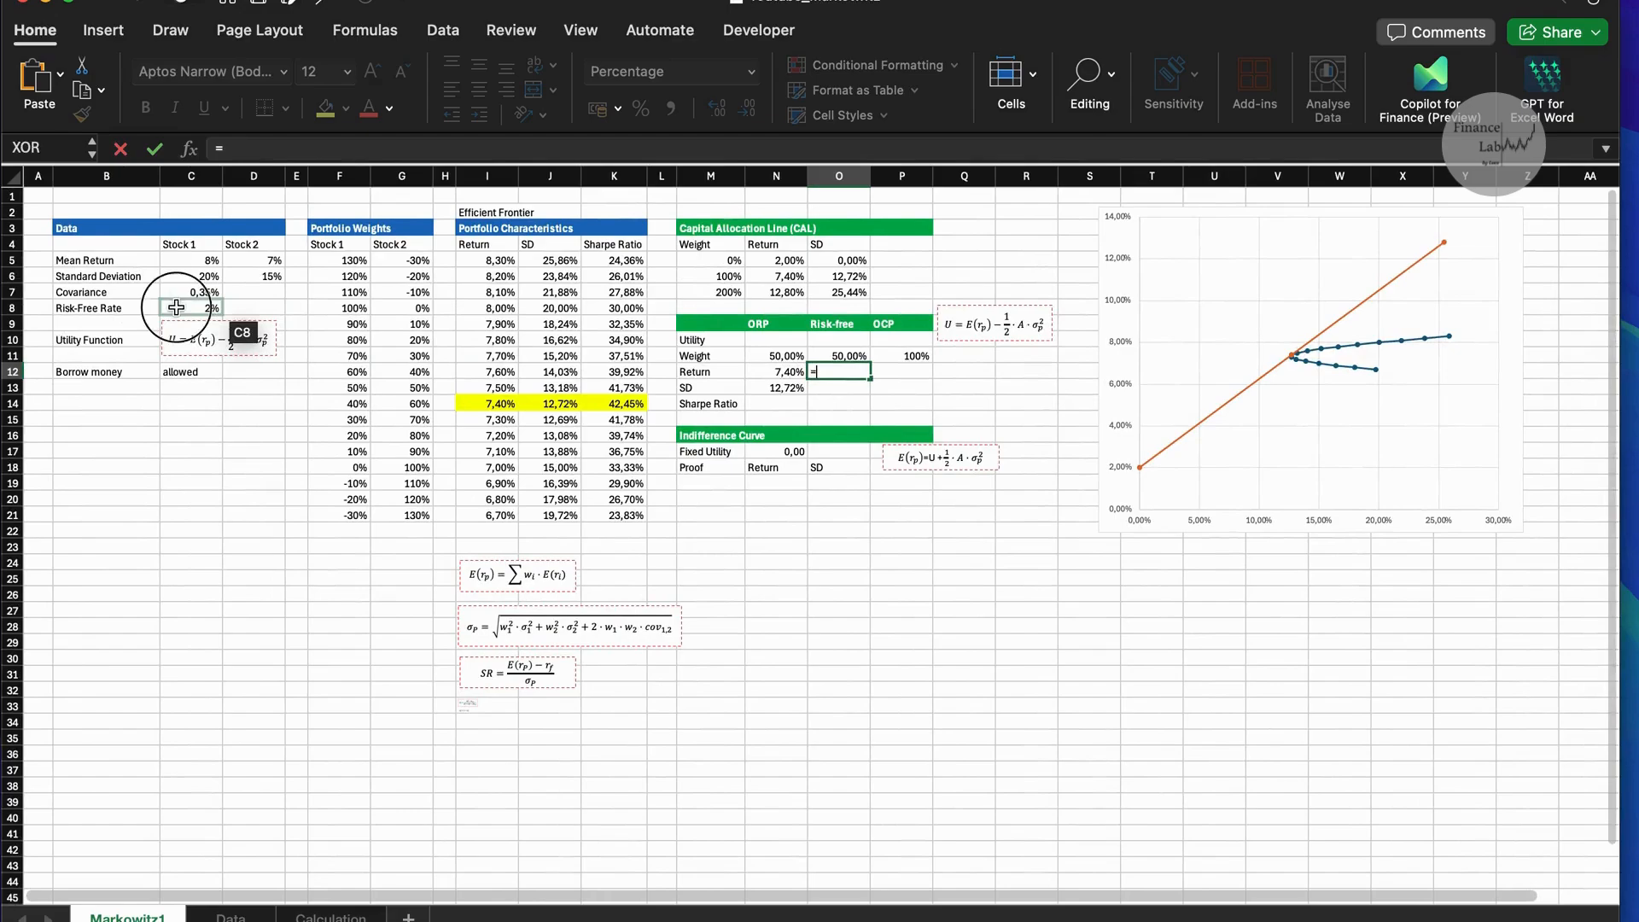
pyautogui.press('Return')
pyautogui.hscroll(3, 768, 376)
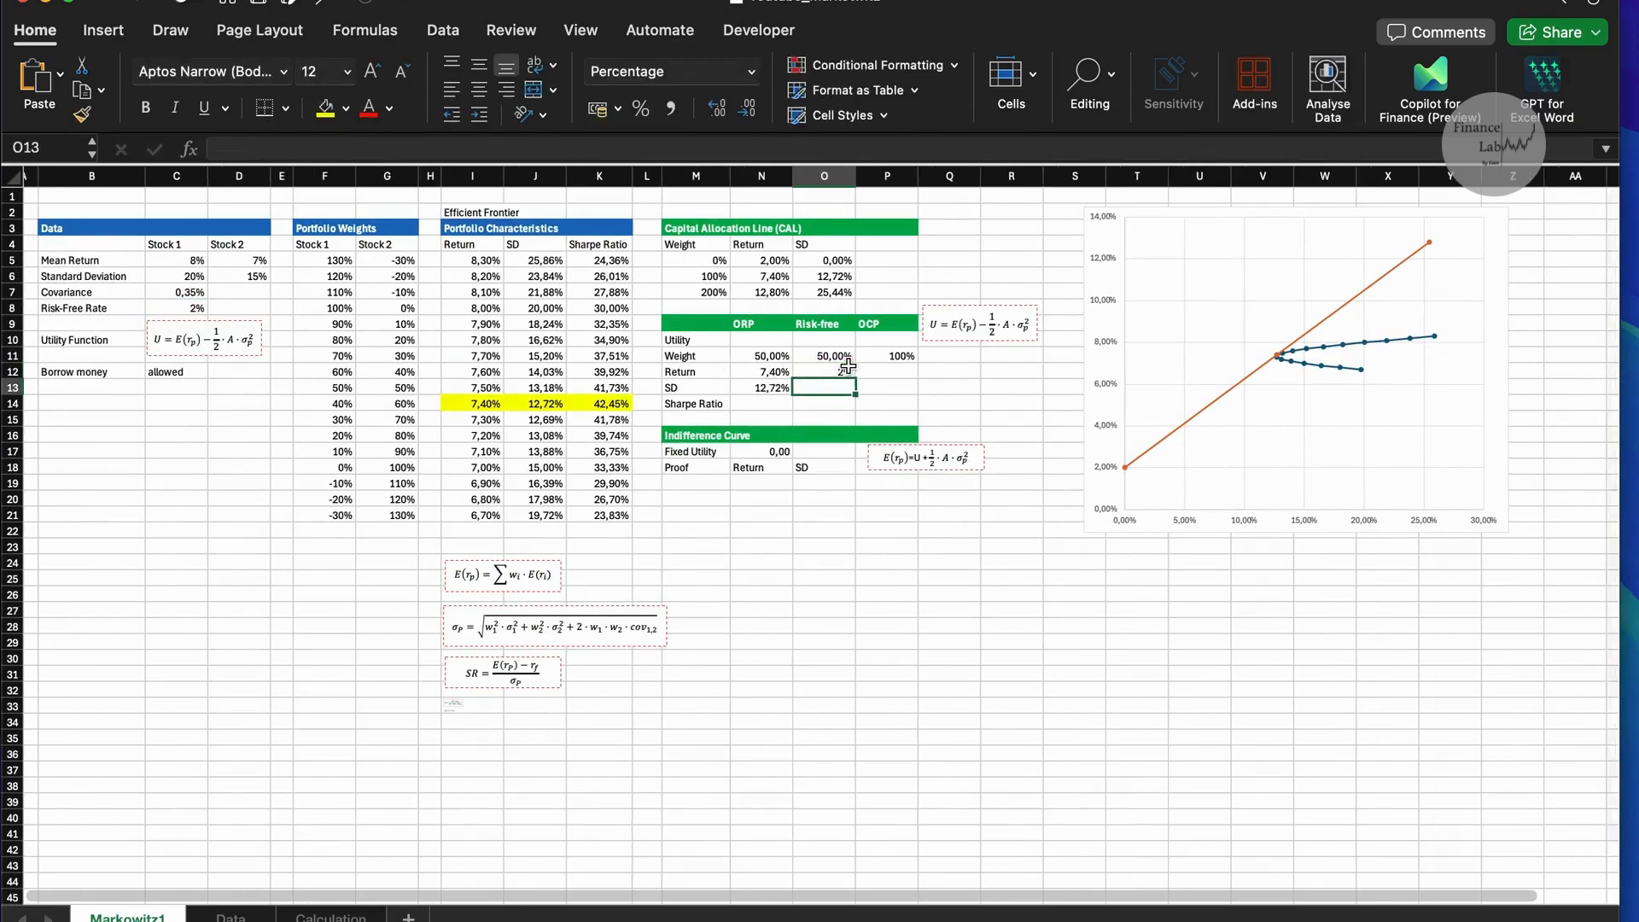
pyautogui.write('0')
pyautogui.press('Return')
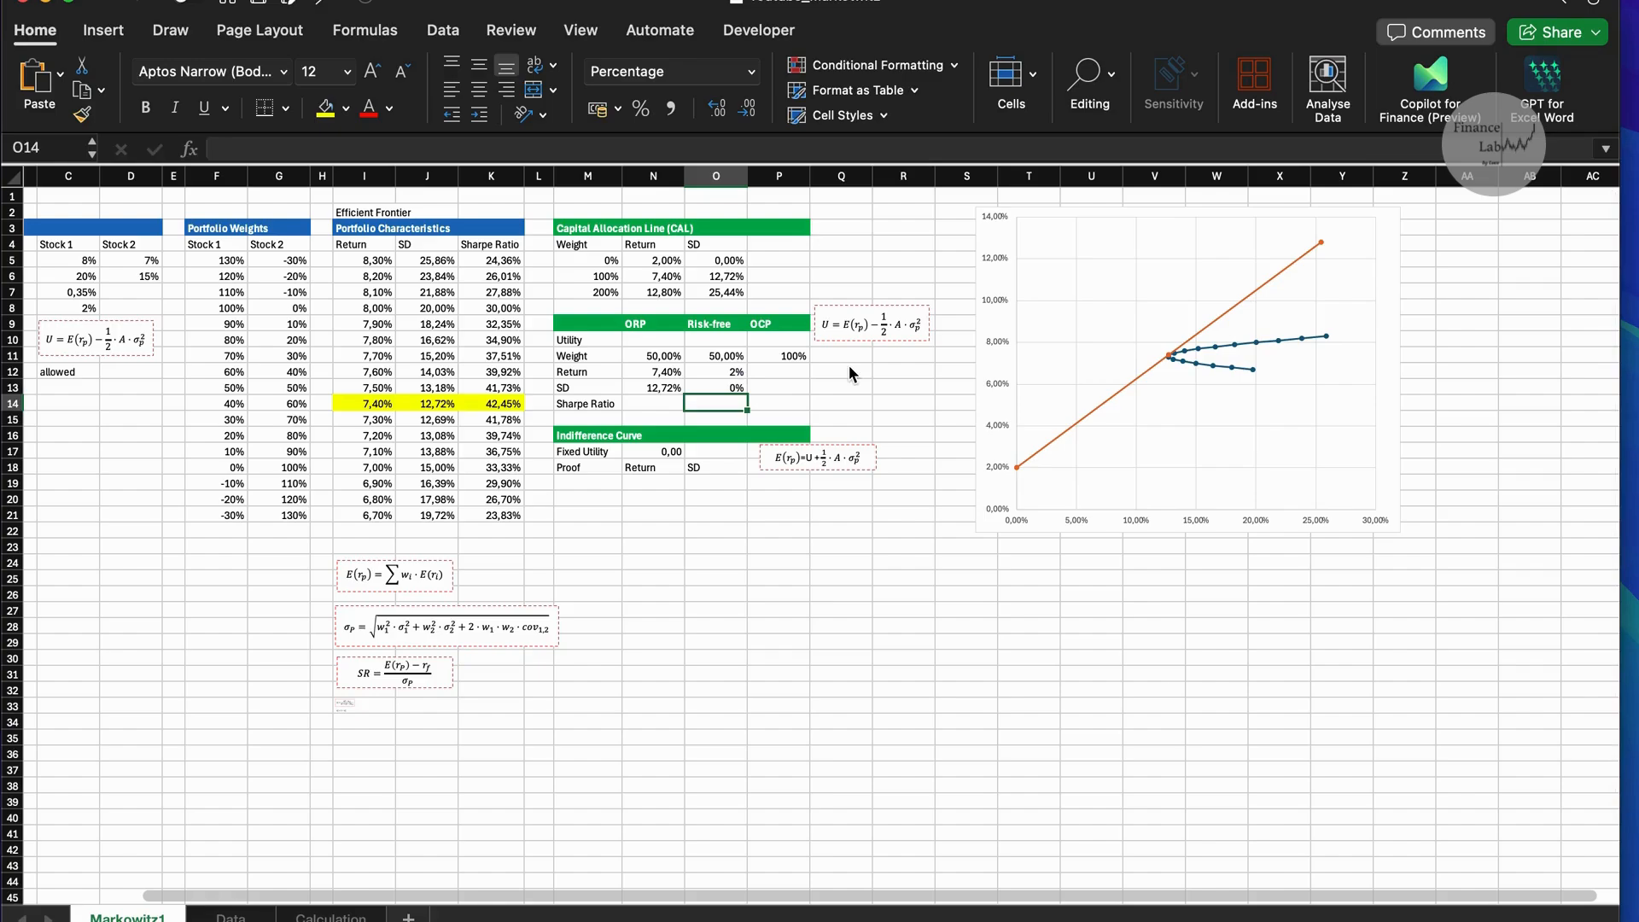
# Calculate the OCP return in P12 as the weighted sum =N11*N12+O11*O12.
pyautogui.press('Right')
pyautogui.press('Up')
pyautogui.press('Up')
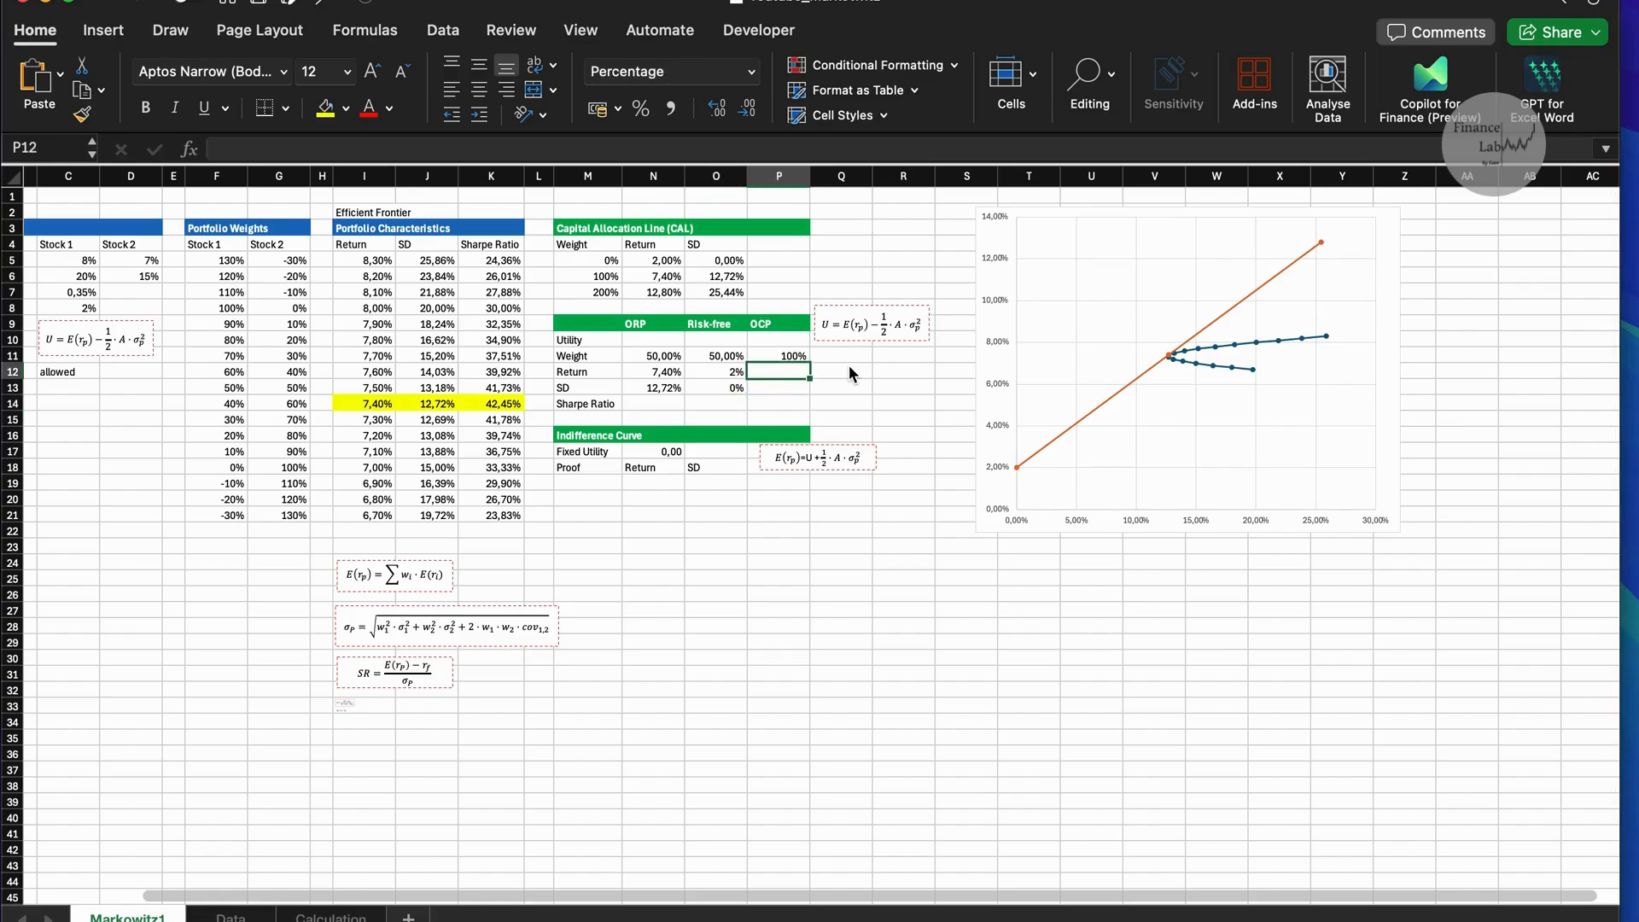
pyautogui.write('=')
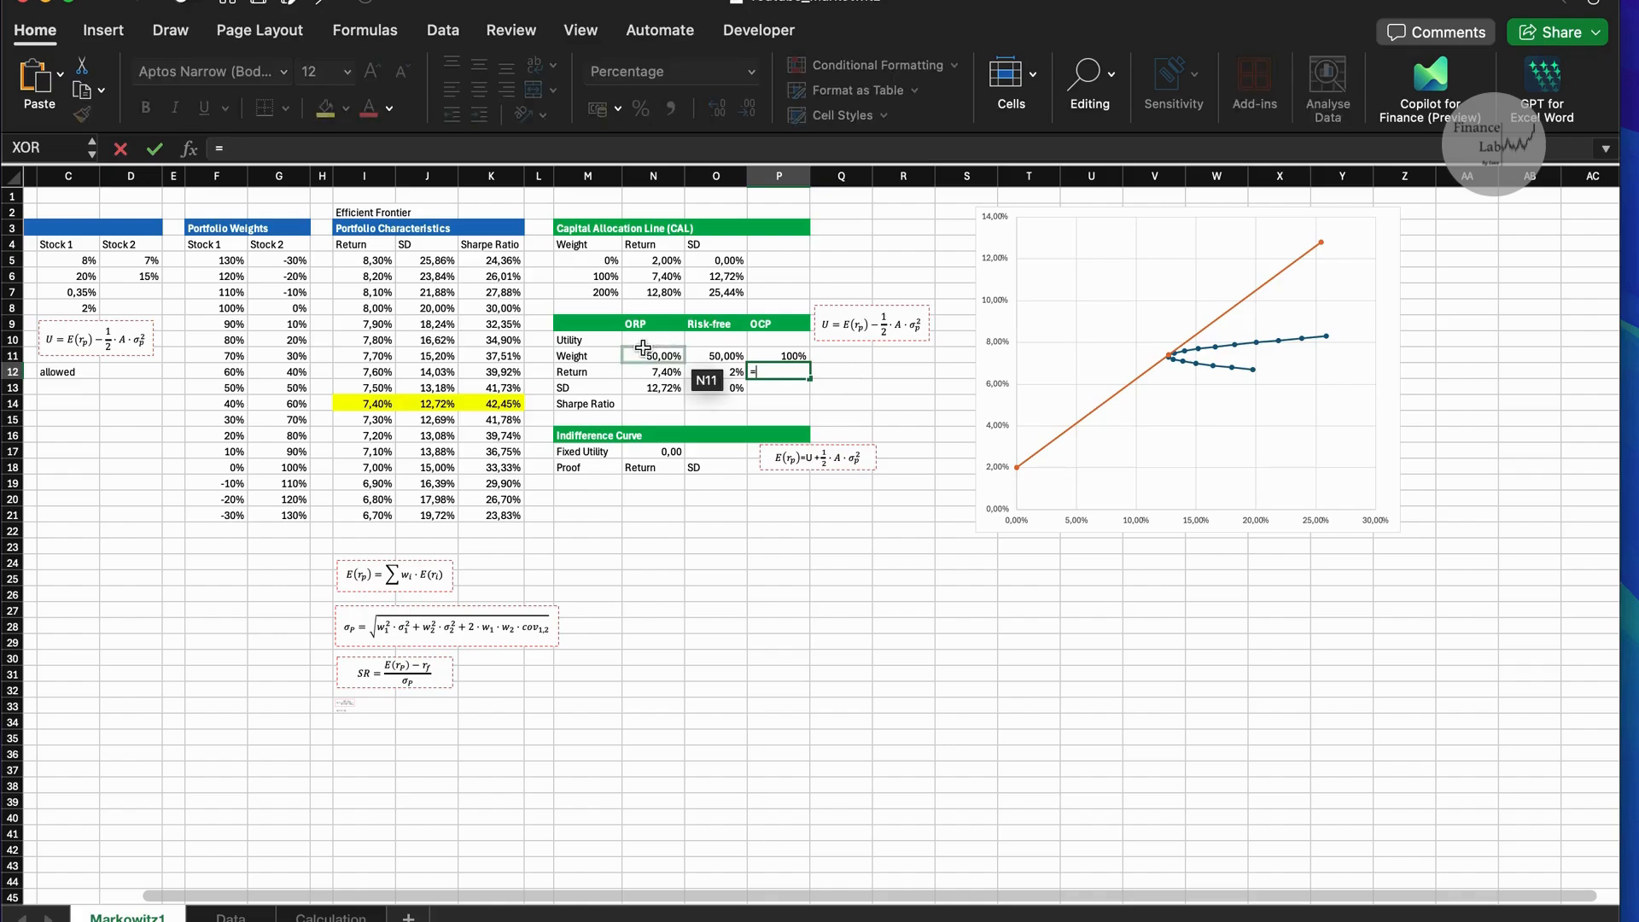
pyautogui.click(647, 353)
pyautogui.write('*')
pyautogui.click(648, 372)
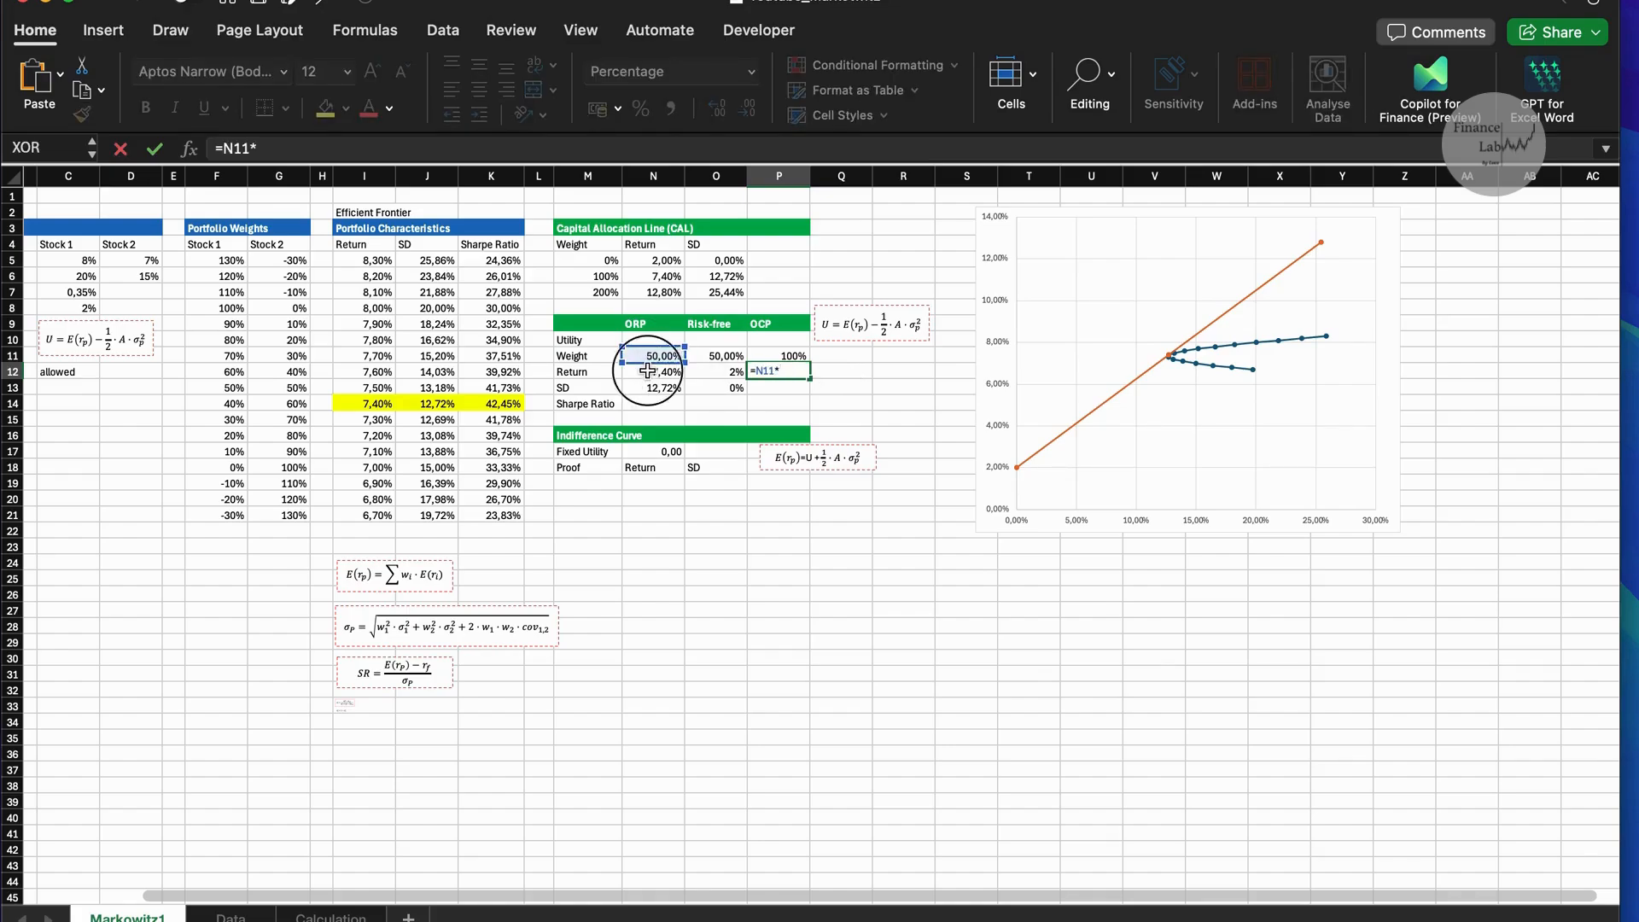
pyautogui.write('+')
pyautogui.click(716, 356)
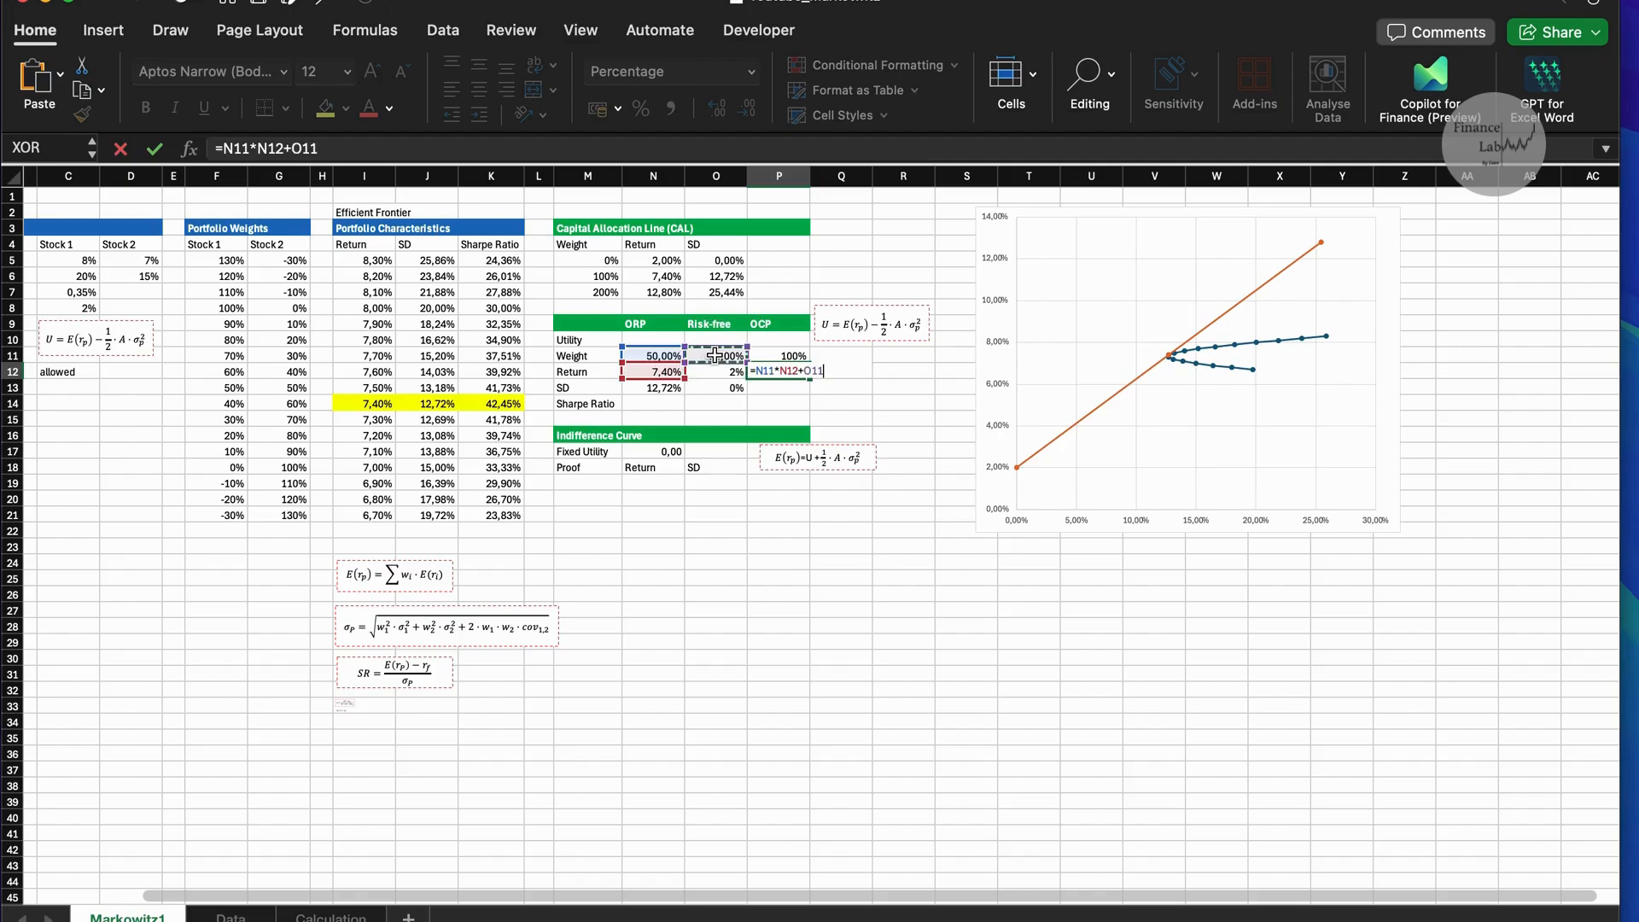
pyautogui.write('*')
pyautogui.click(732, 369)
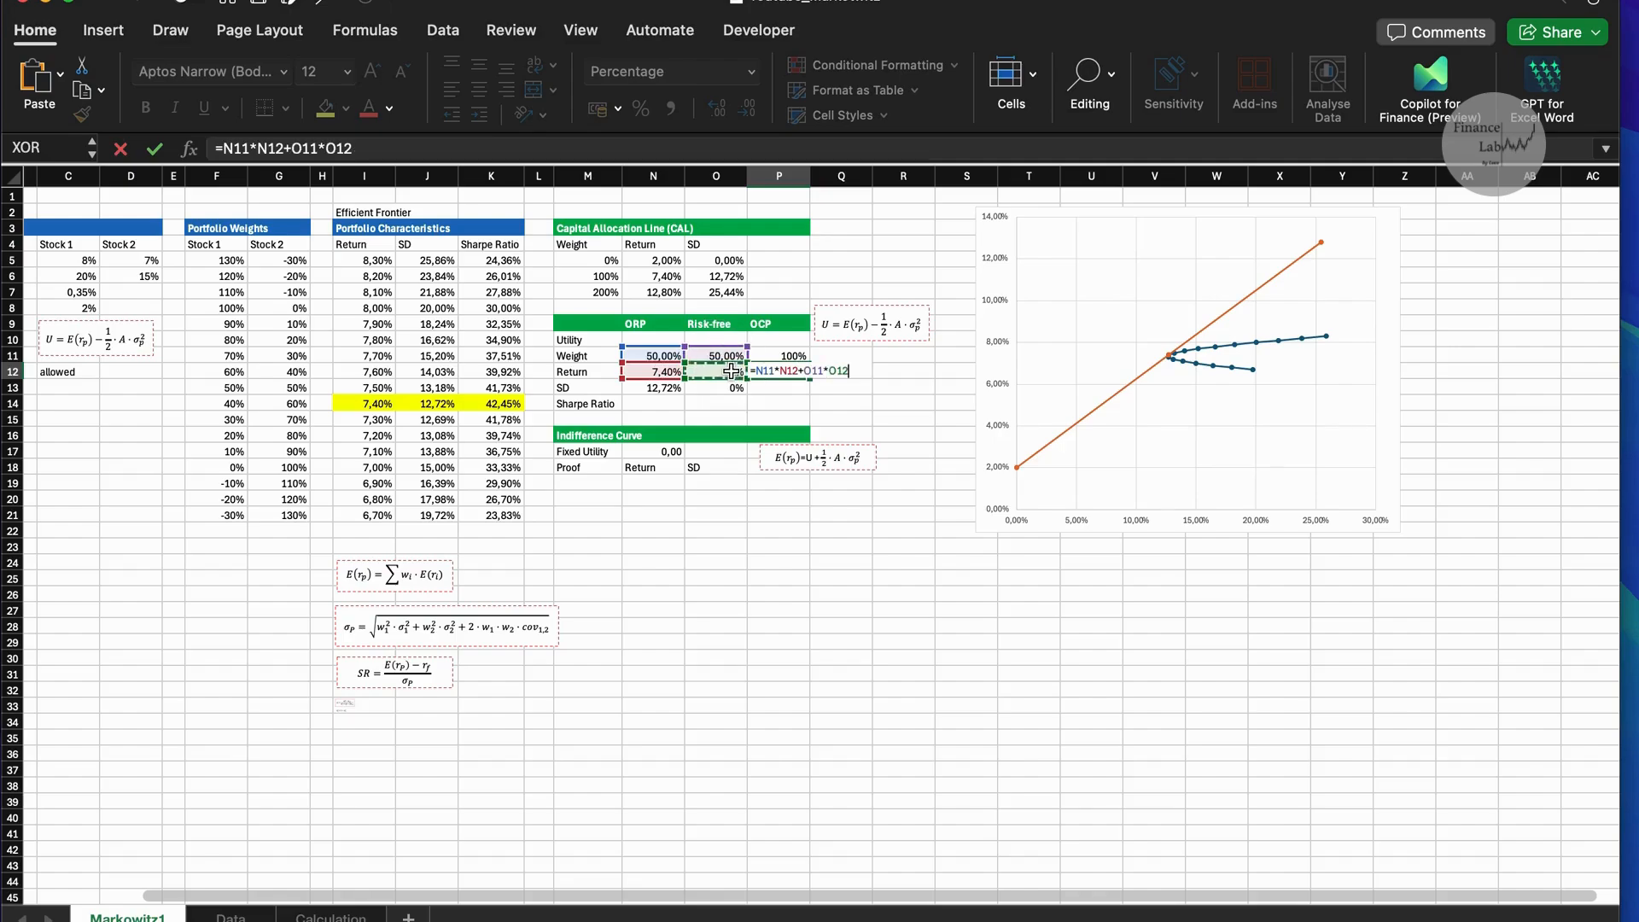
pyautogui.press('Return')
# Calculate the OCP standard deviation in P13 with =N11*N13.
pyautogui.write('=')
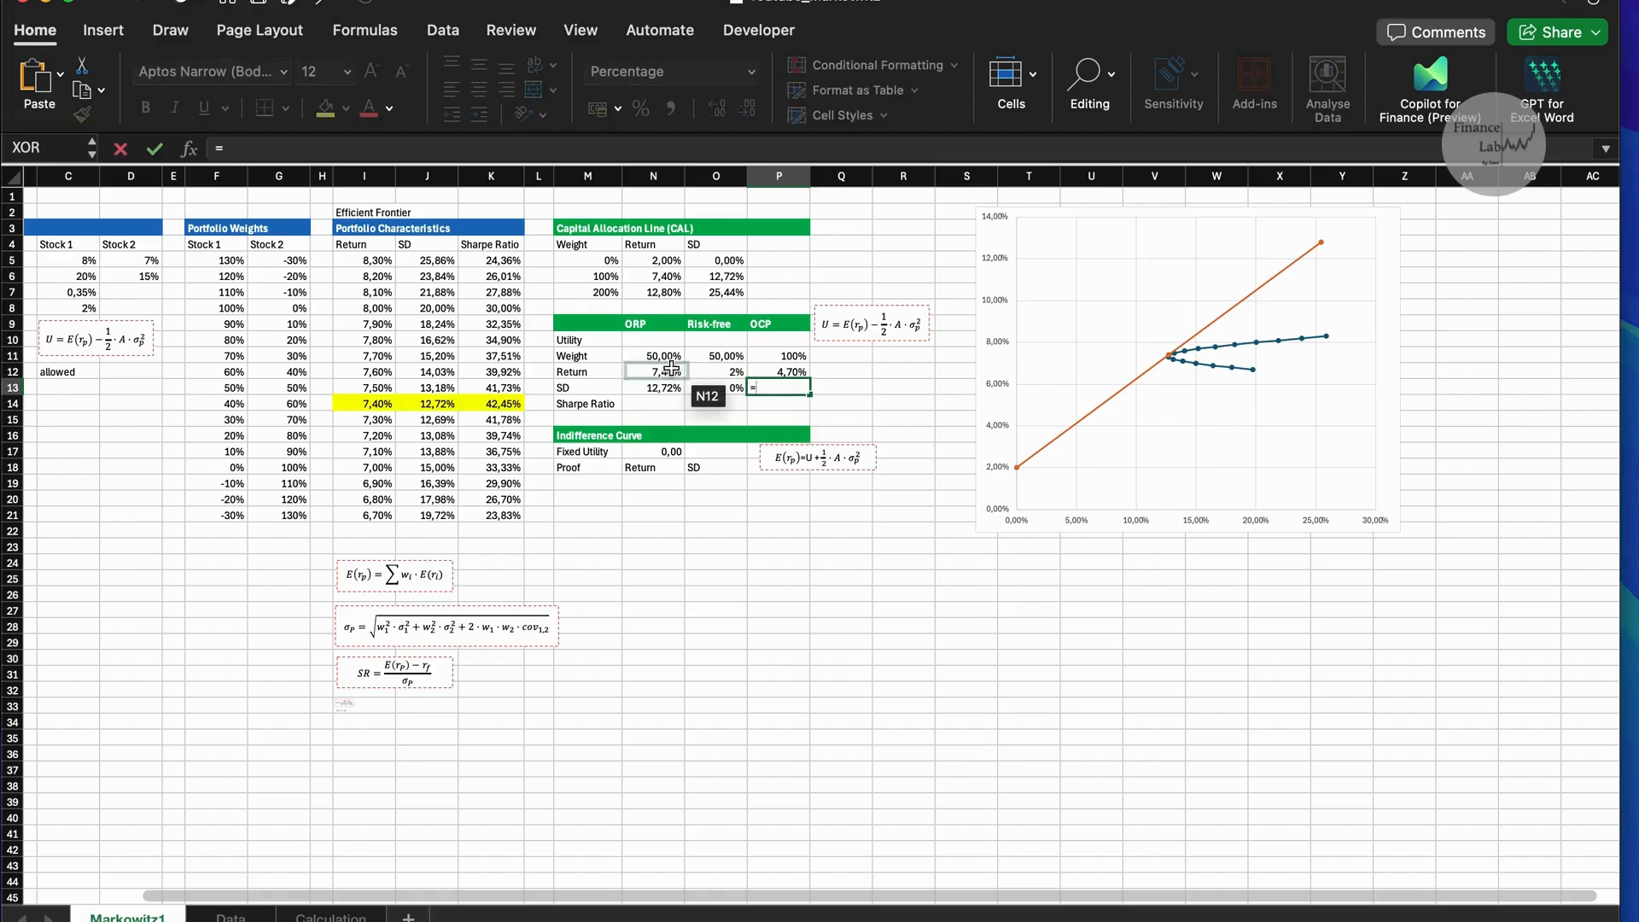
pyautogui.click(664, 357)
pyautogui.write('*')
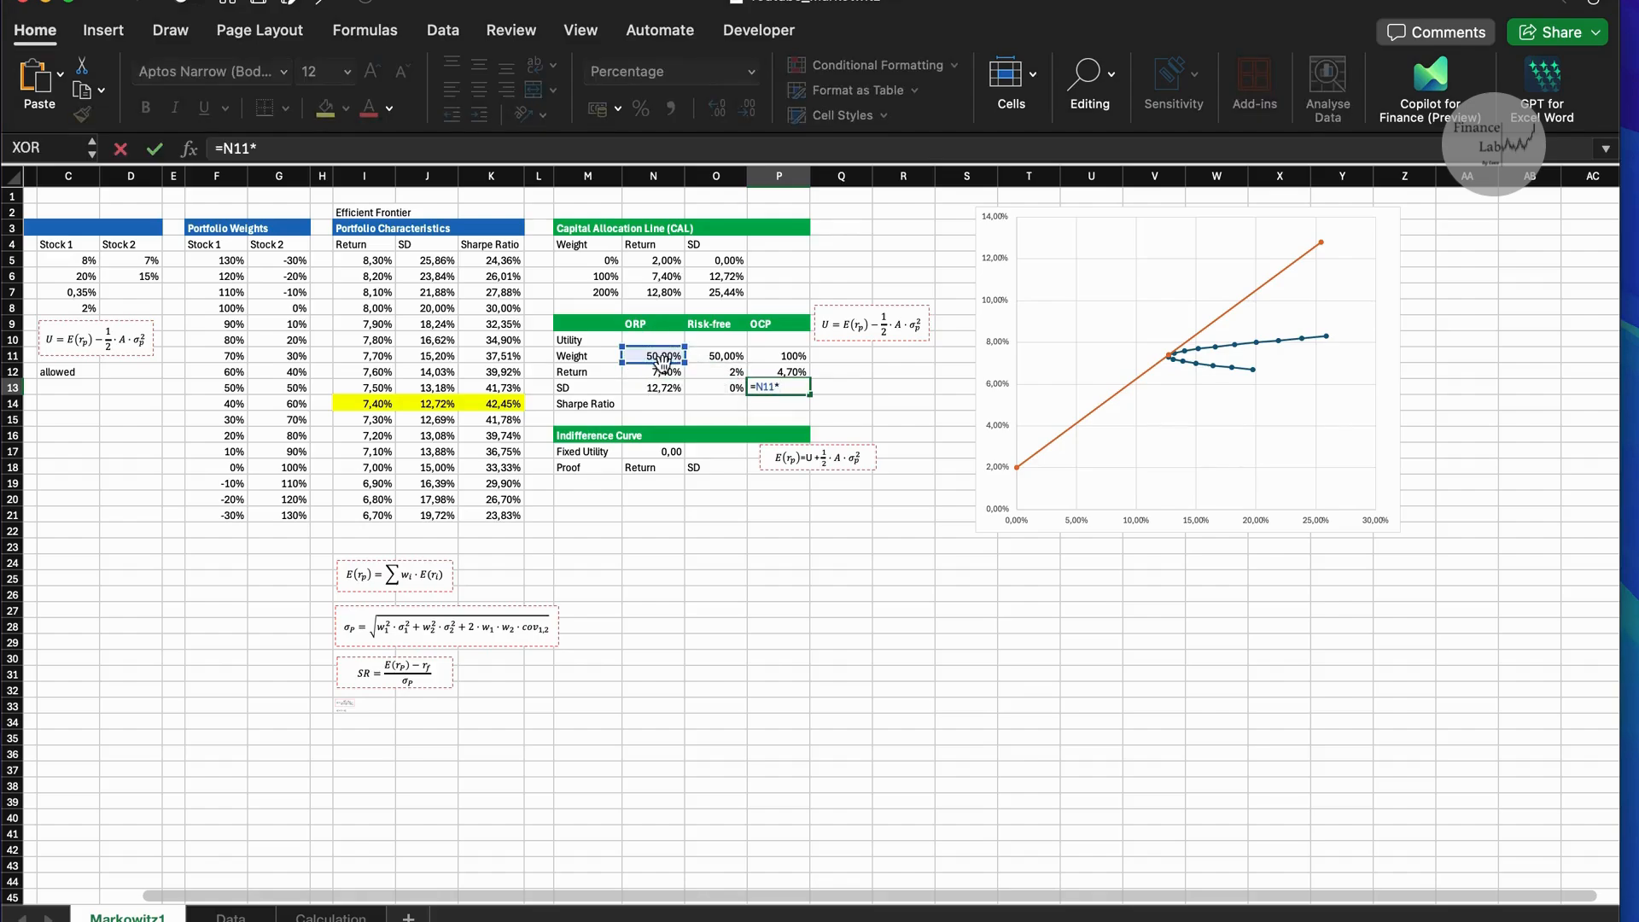
pyautogui.click(661, 388)
pyautogui.press('Return')
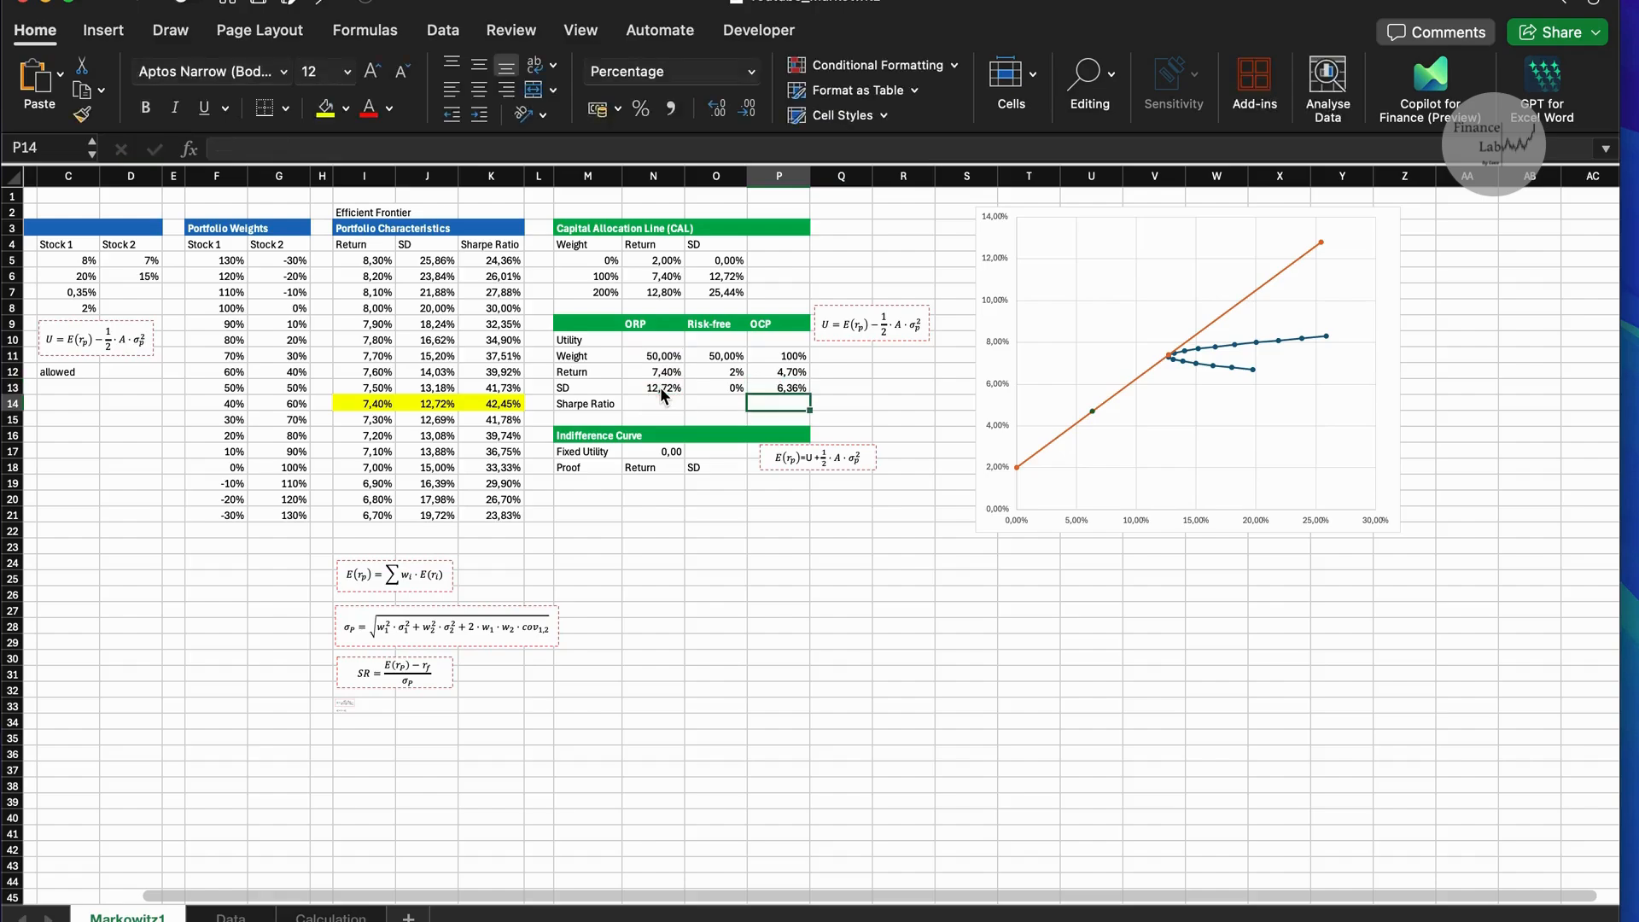
# Calculate the OCP Sharpe ratio in P14 with =(P12-O12)/P13.
pyautogui.write('=(')
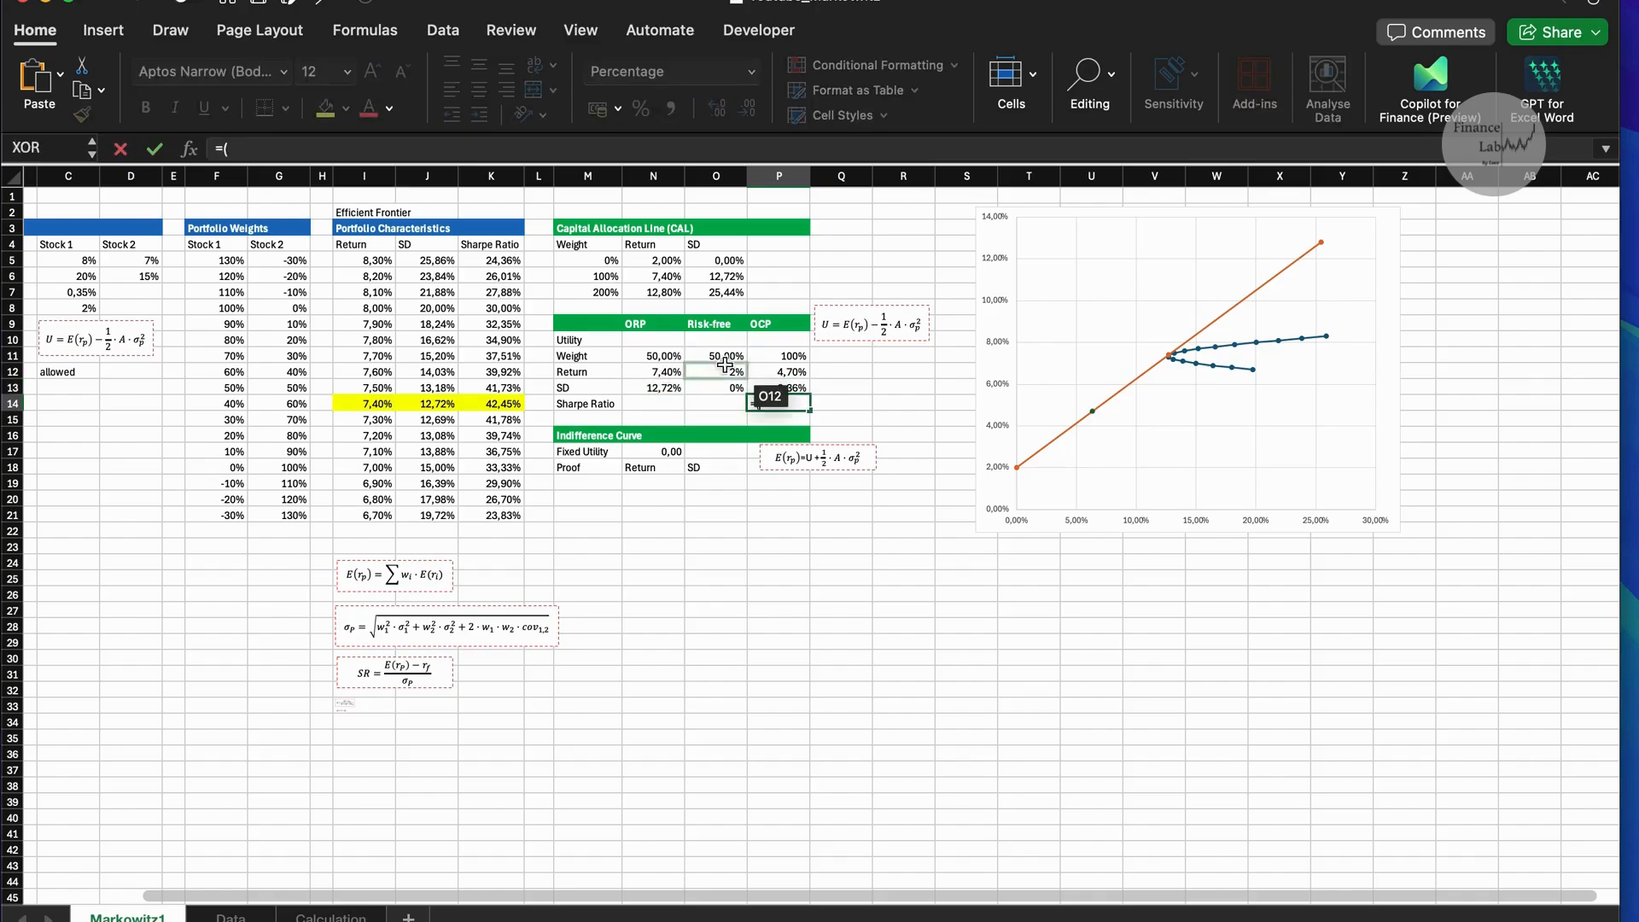
pyautogui.click(773, 372)
pyautogui.write('-')
pyautogui.click(727, 373)
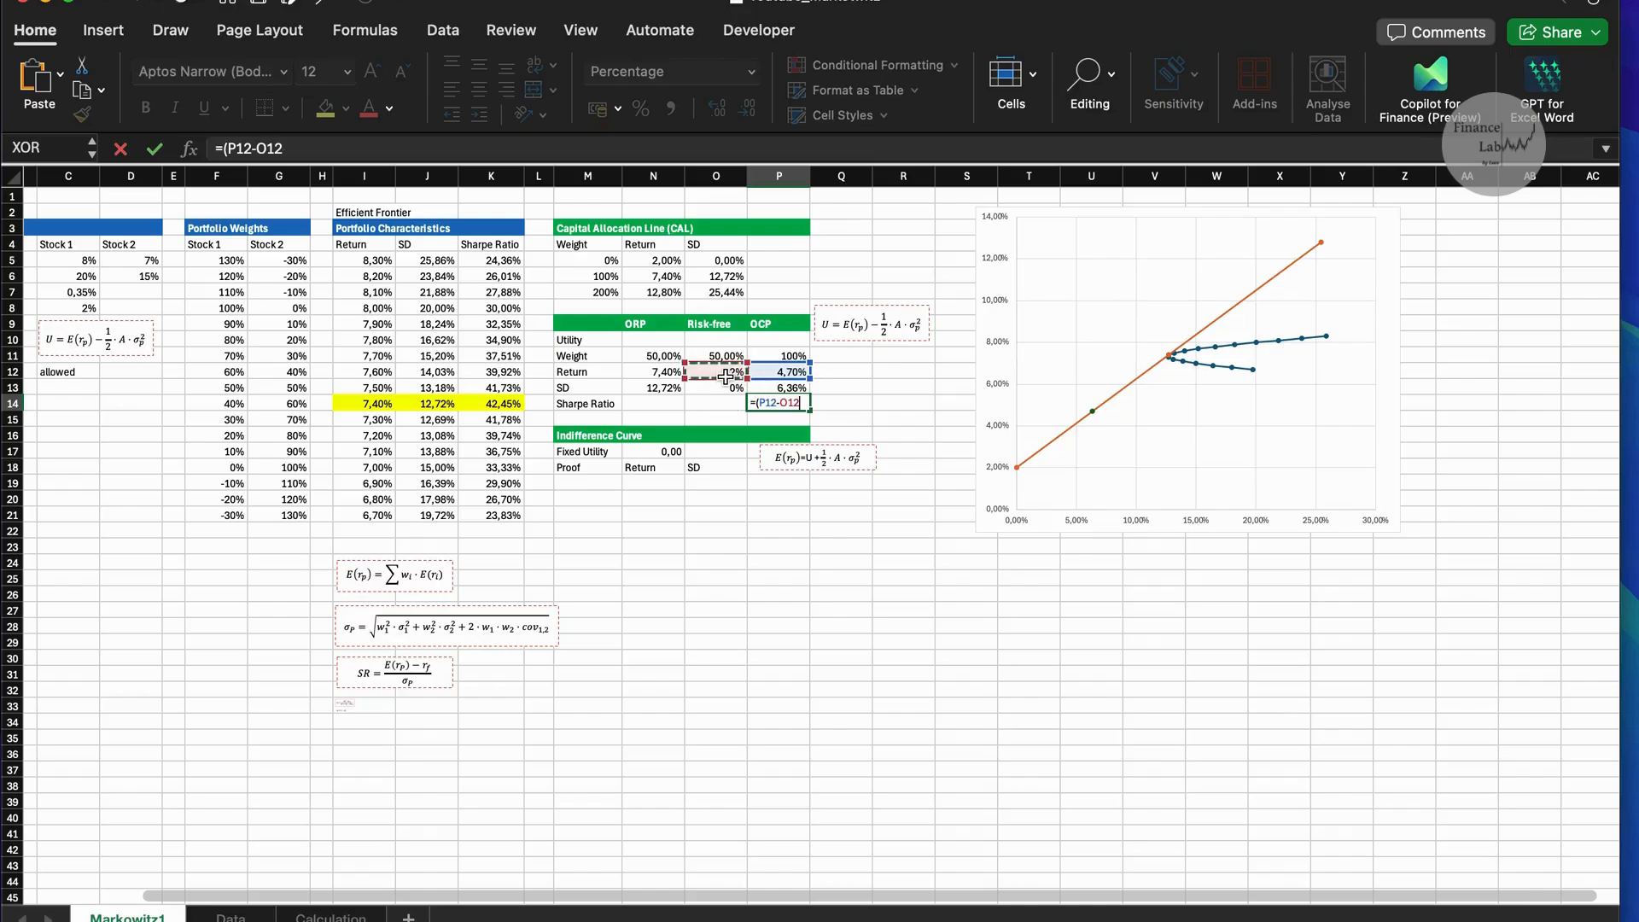
pyautogui.click(789, 389)
pyautogui.press('Return')
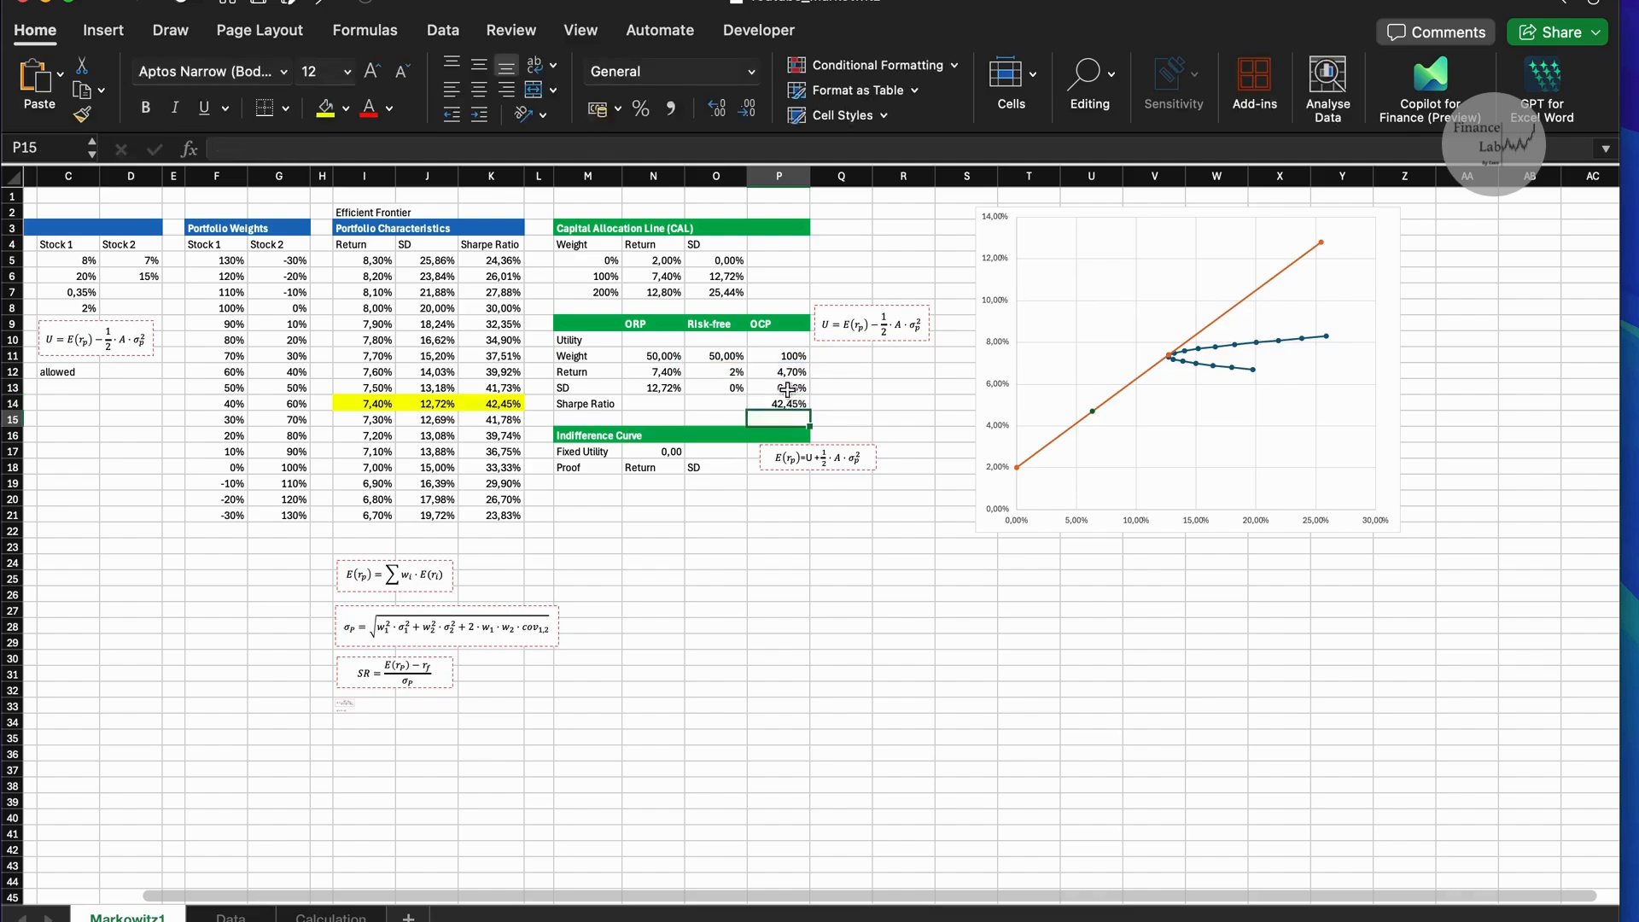
pyautogui.click(788, 408)
pyautogui.moveTo(787, 409); pyautogui.dragTo(782, 409)
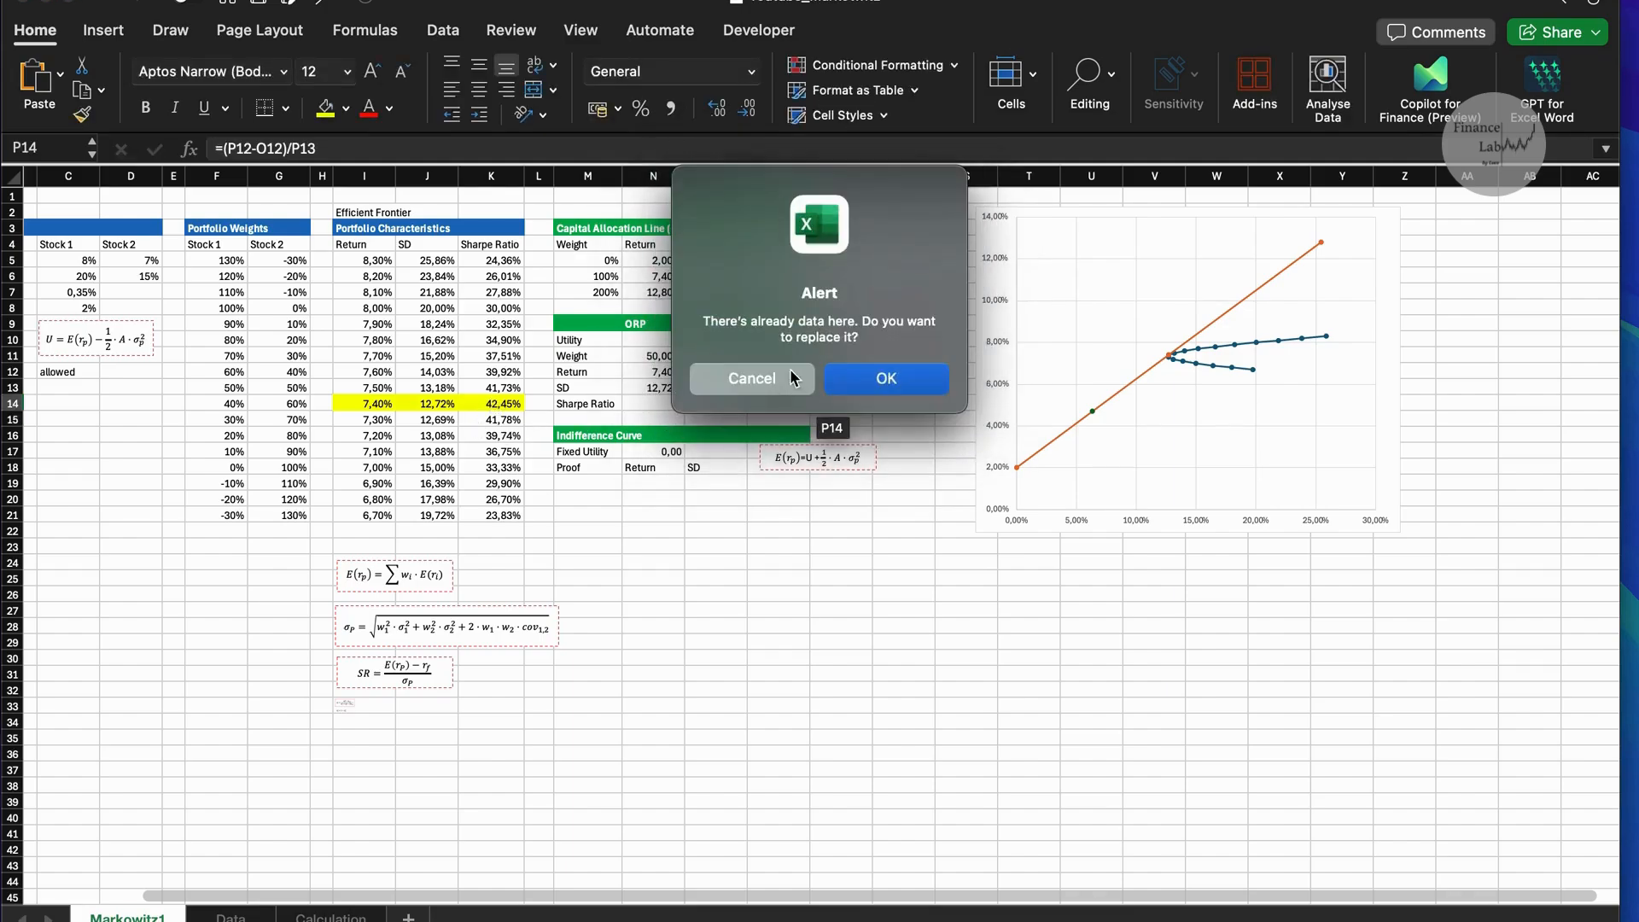
pyautogui.click(772, 376)
pyautogui.click(506, 403)
pyautogui.click(770, 403)
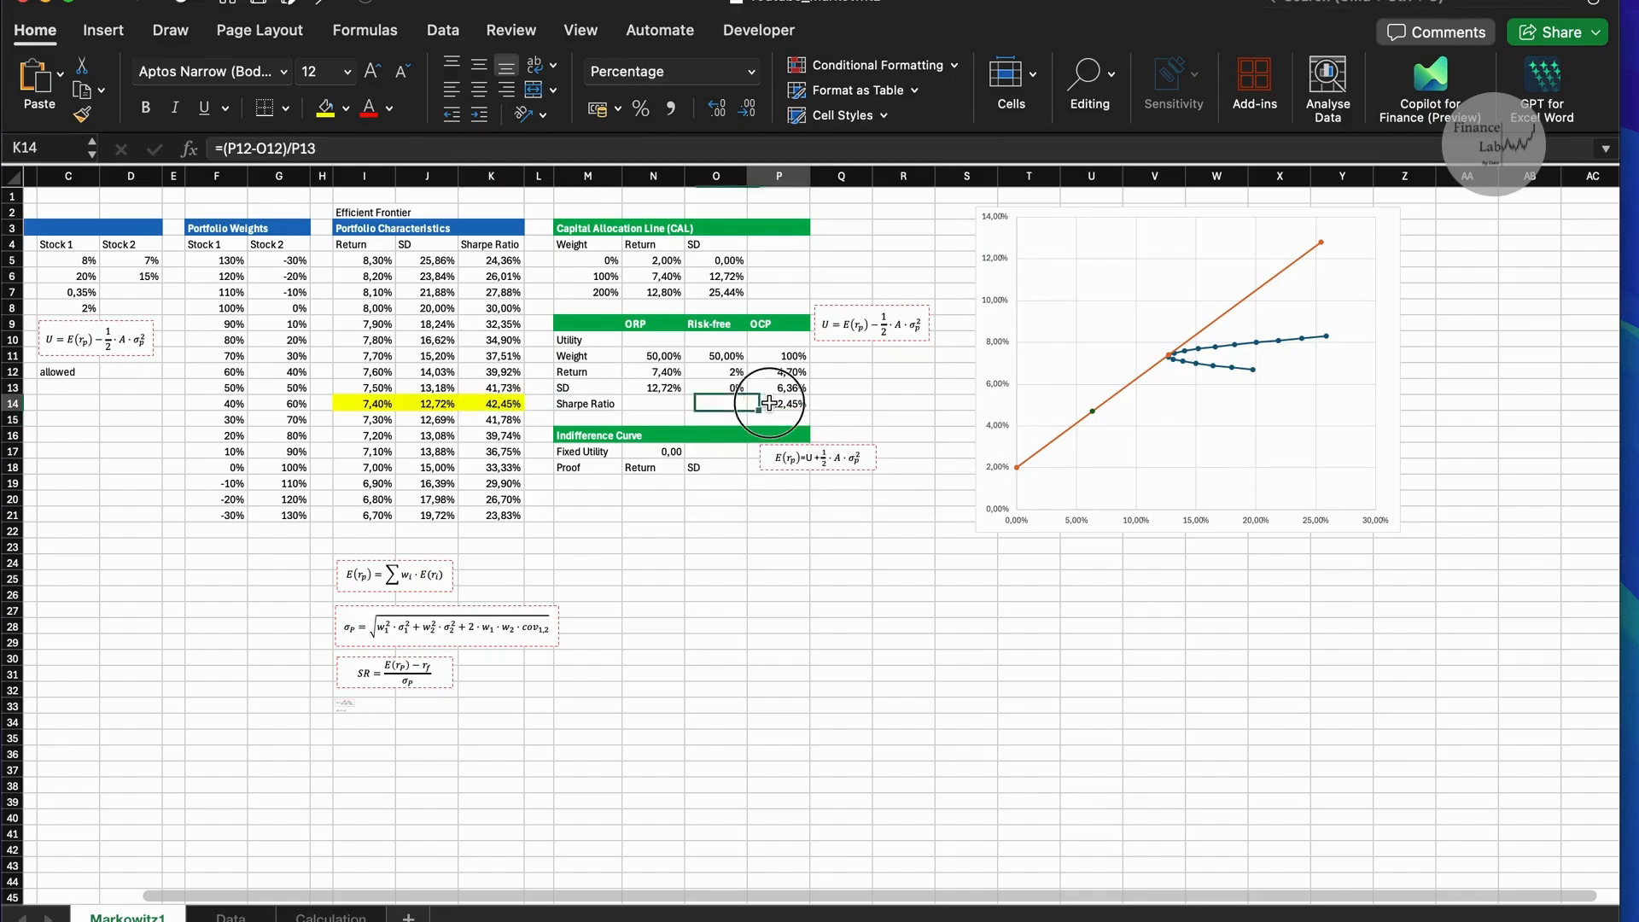
# Calculate the OCP utility in P10 with =P12-0,5*5*P13^2.
pyautogui.click(787, 340)
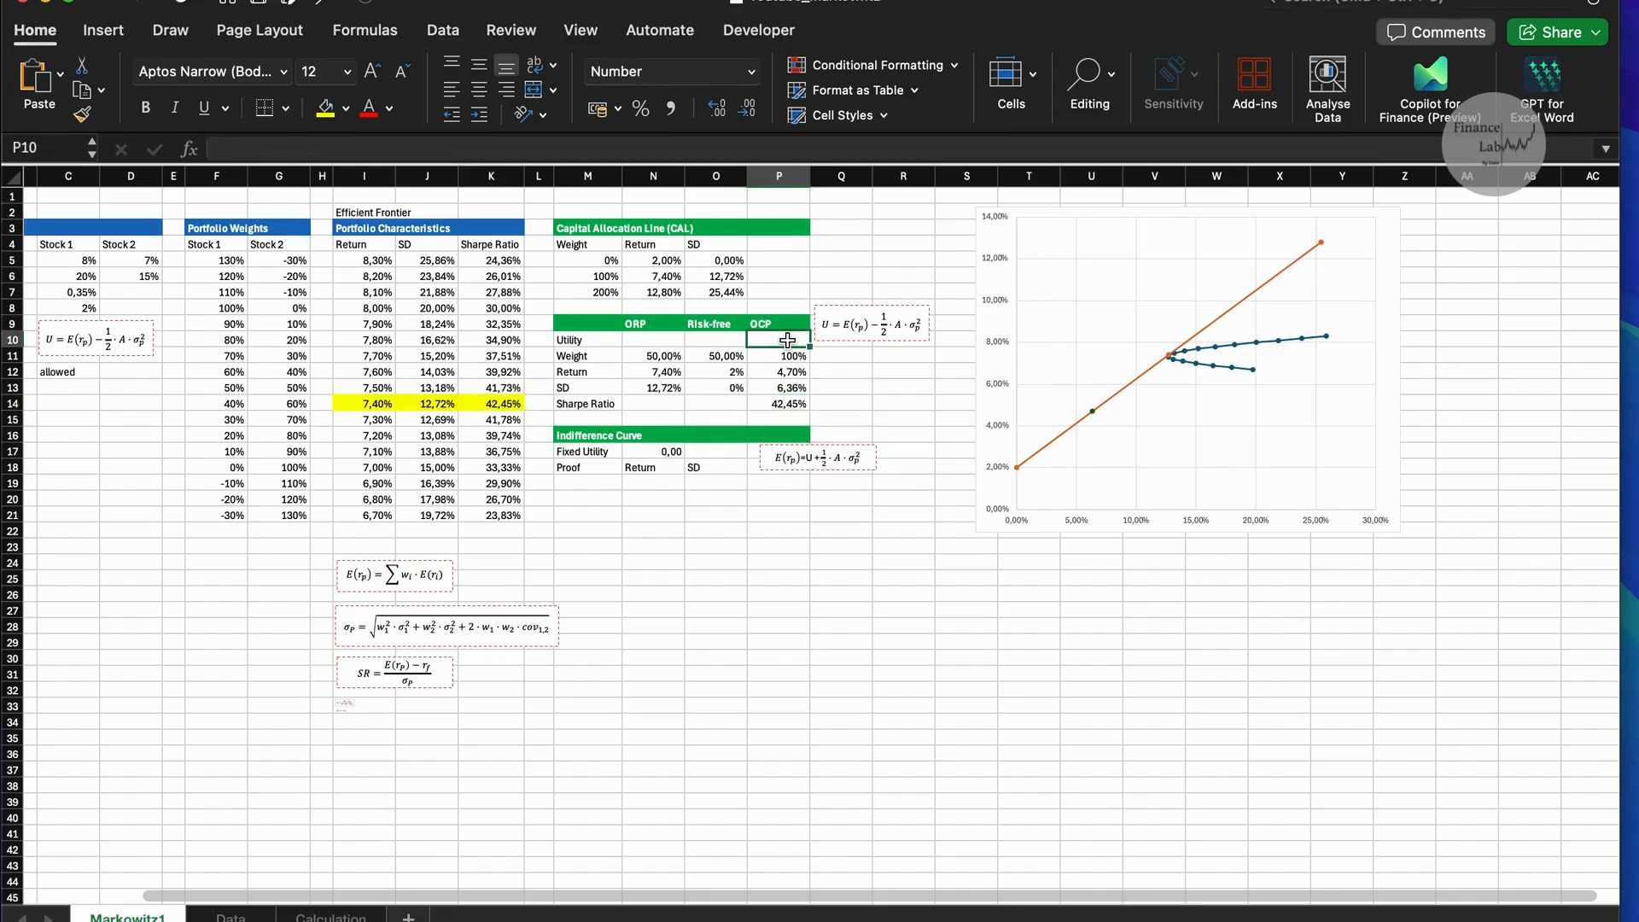
pyautogui.write('=')
pyautogui.click(794, 370)
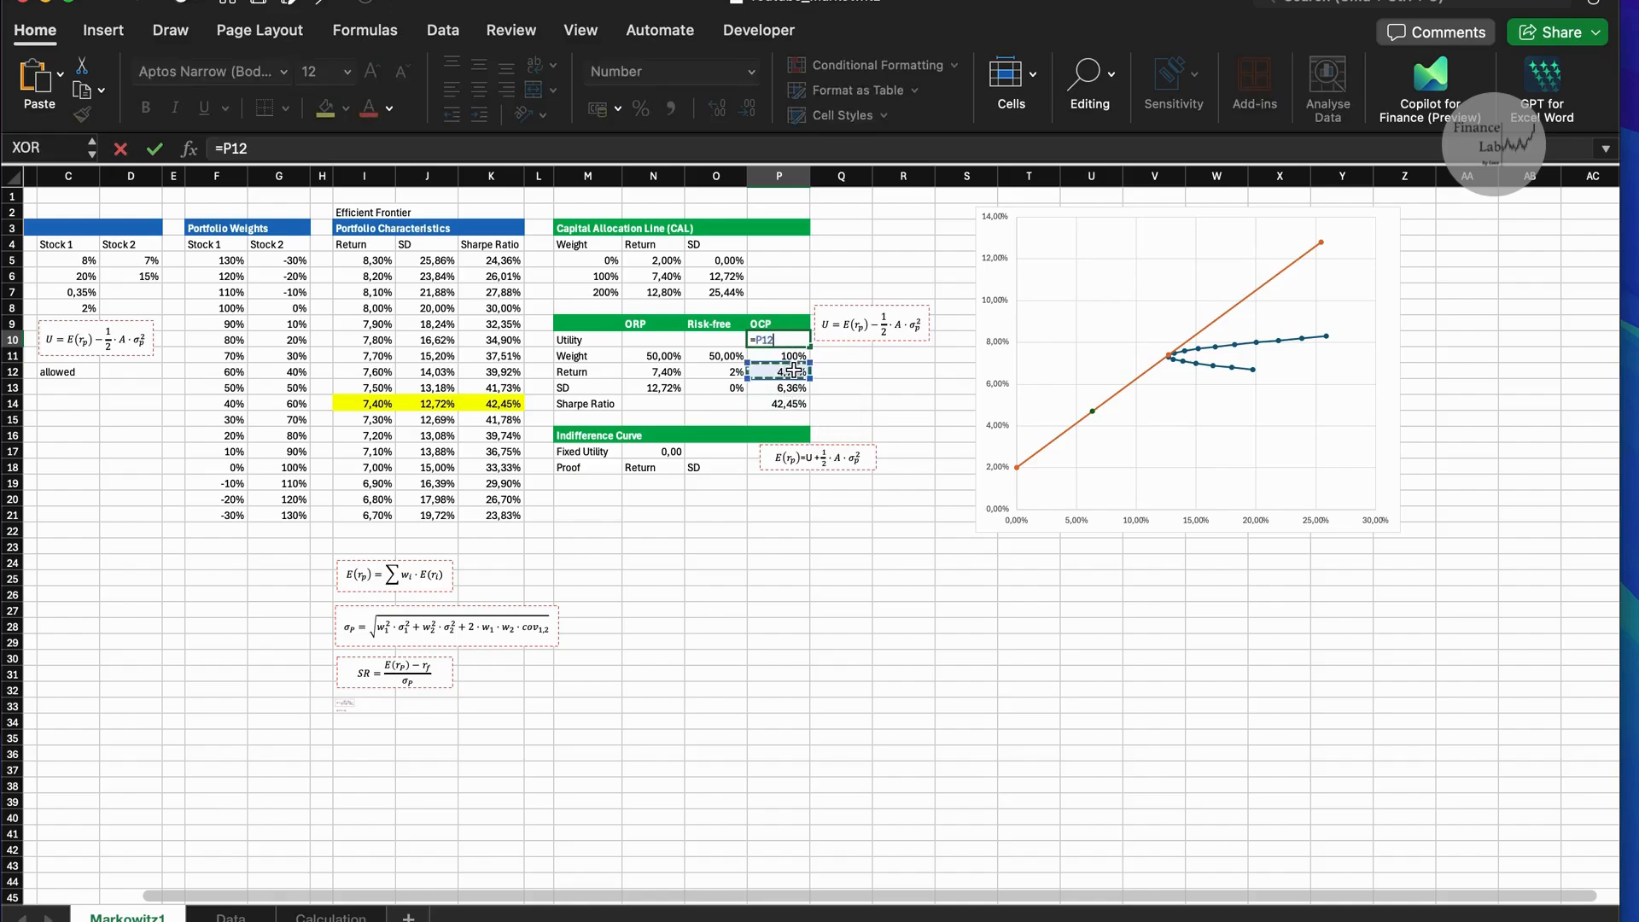
pyautogui.write('-0,5')
pyautogui.press('capslock')
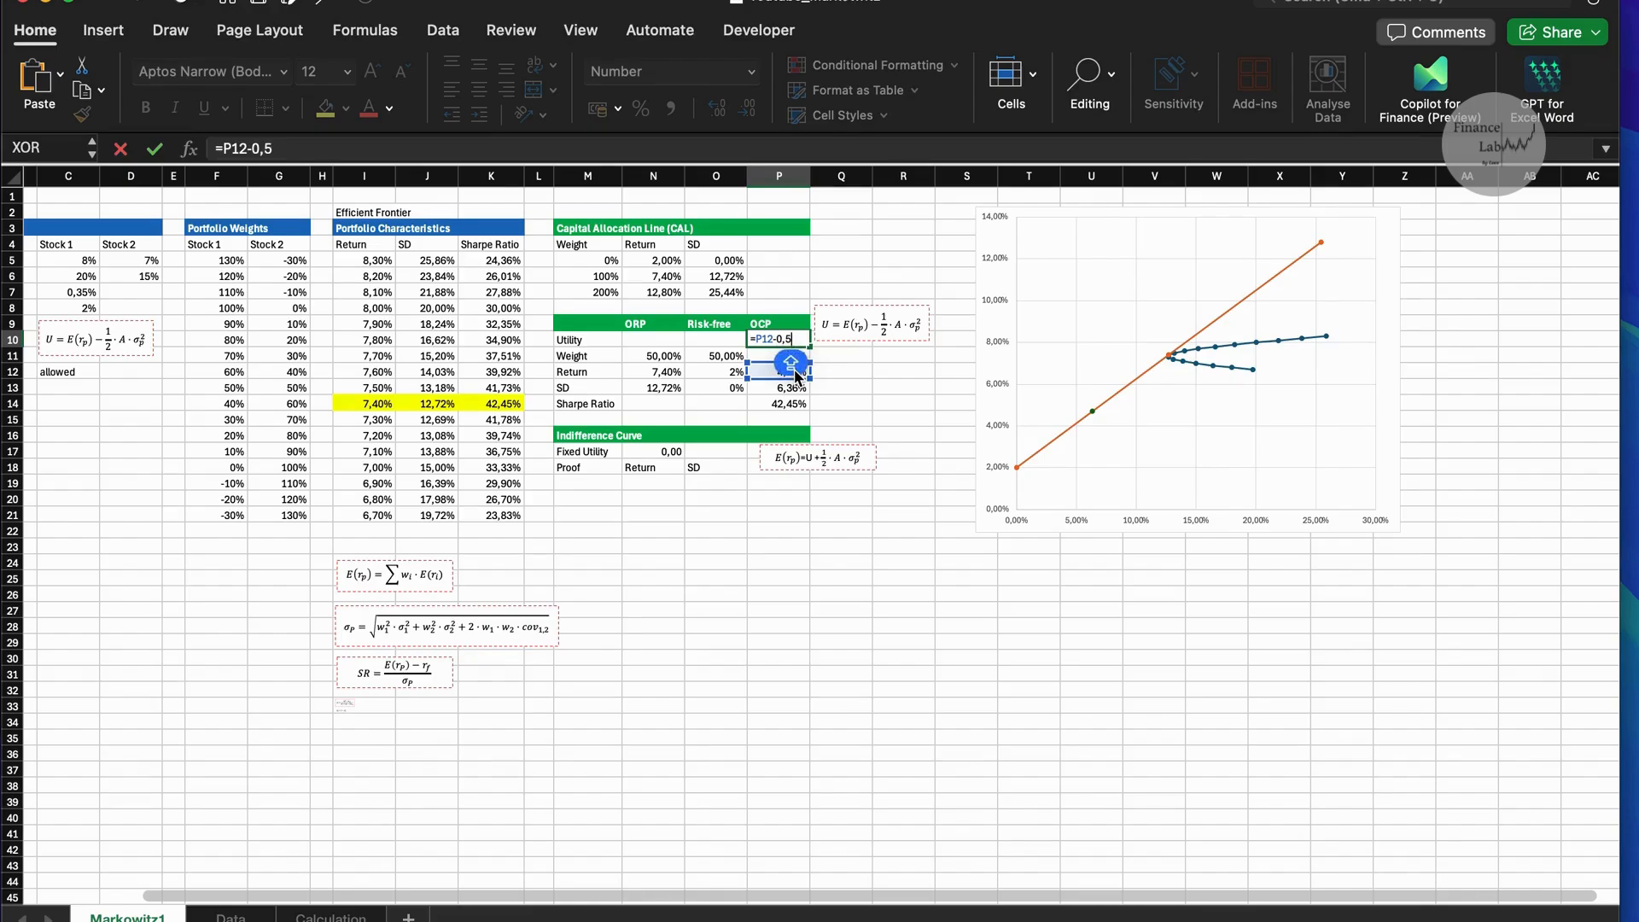
pyautogui.write('+')
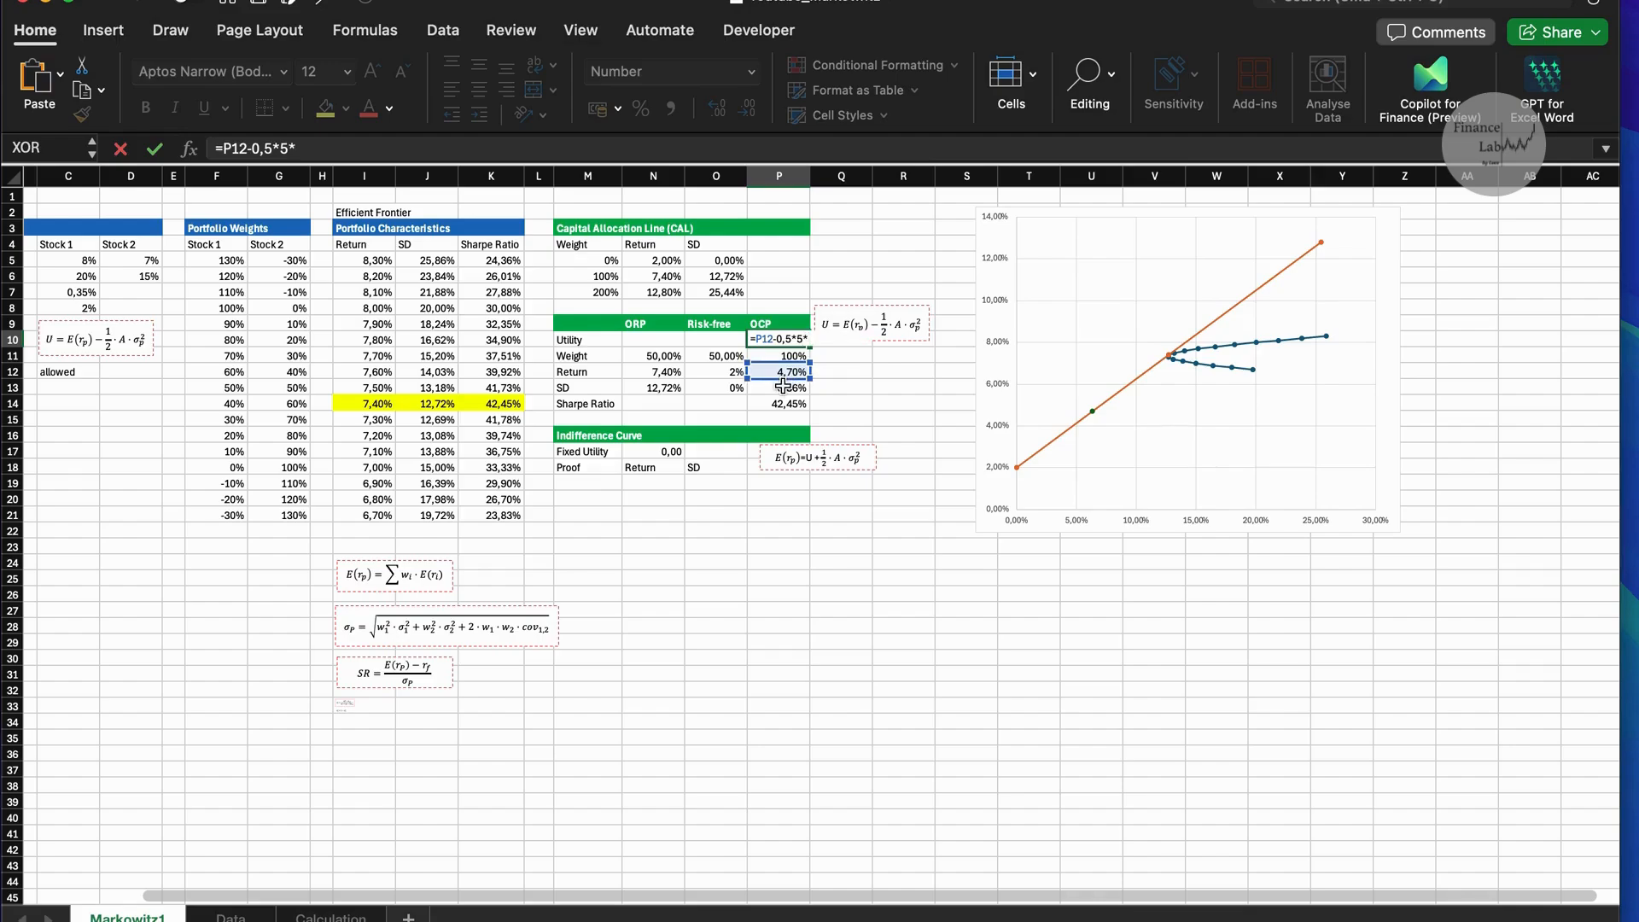
pyautogui.click(783, 388)
pyautogui.write('^2')
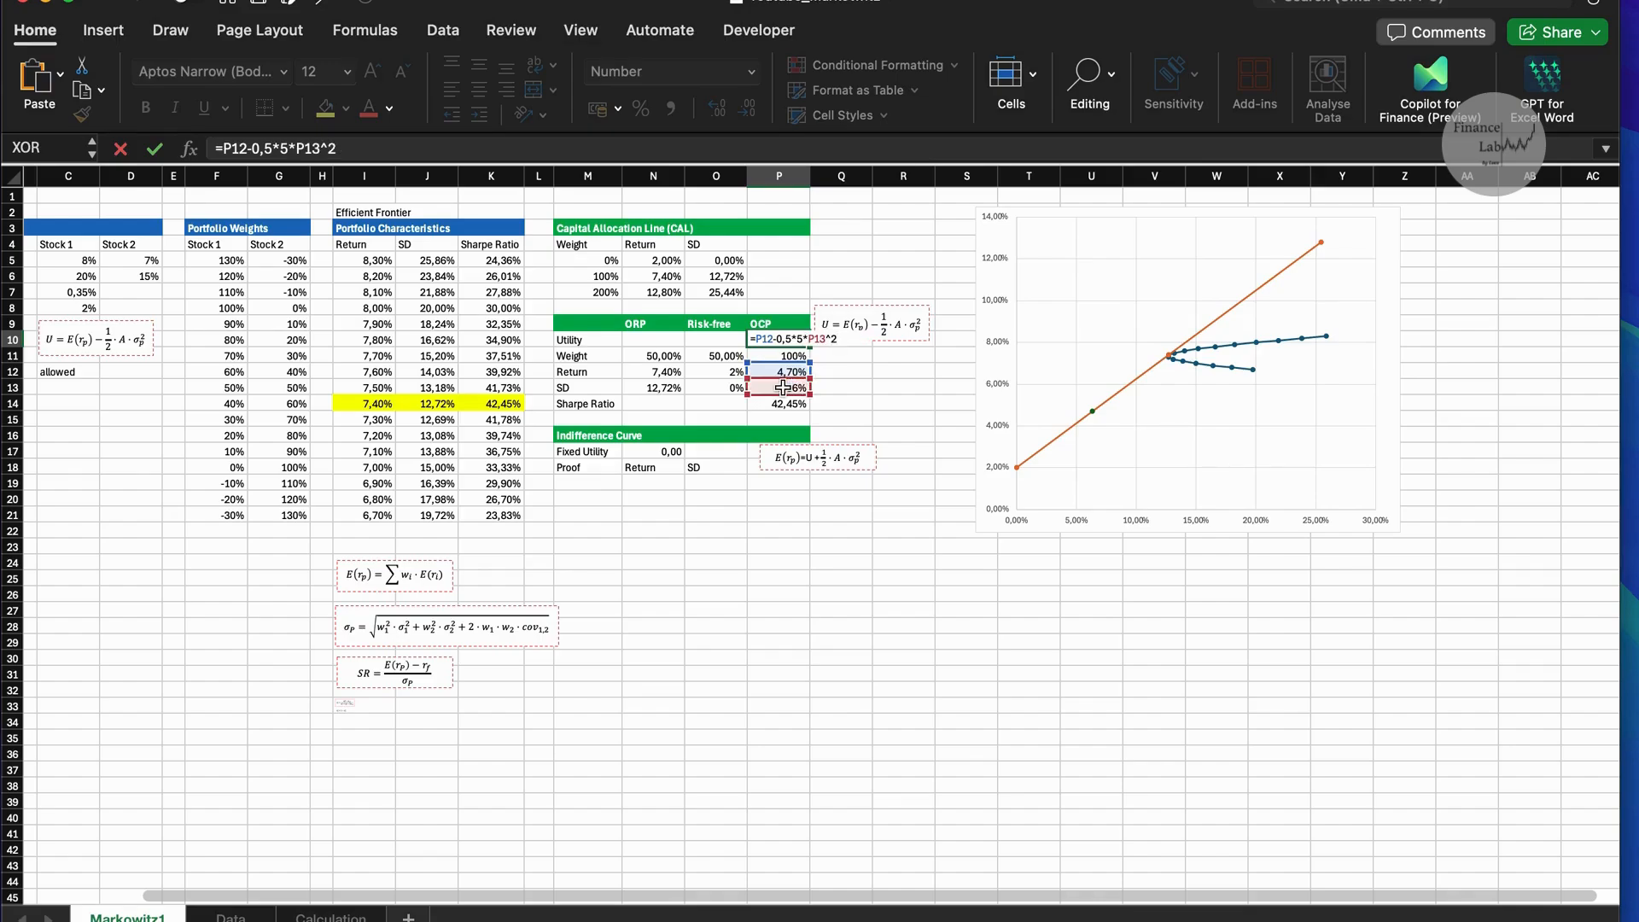
pyautogui.press('Return')
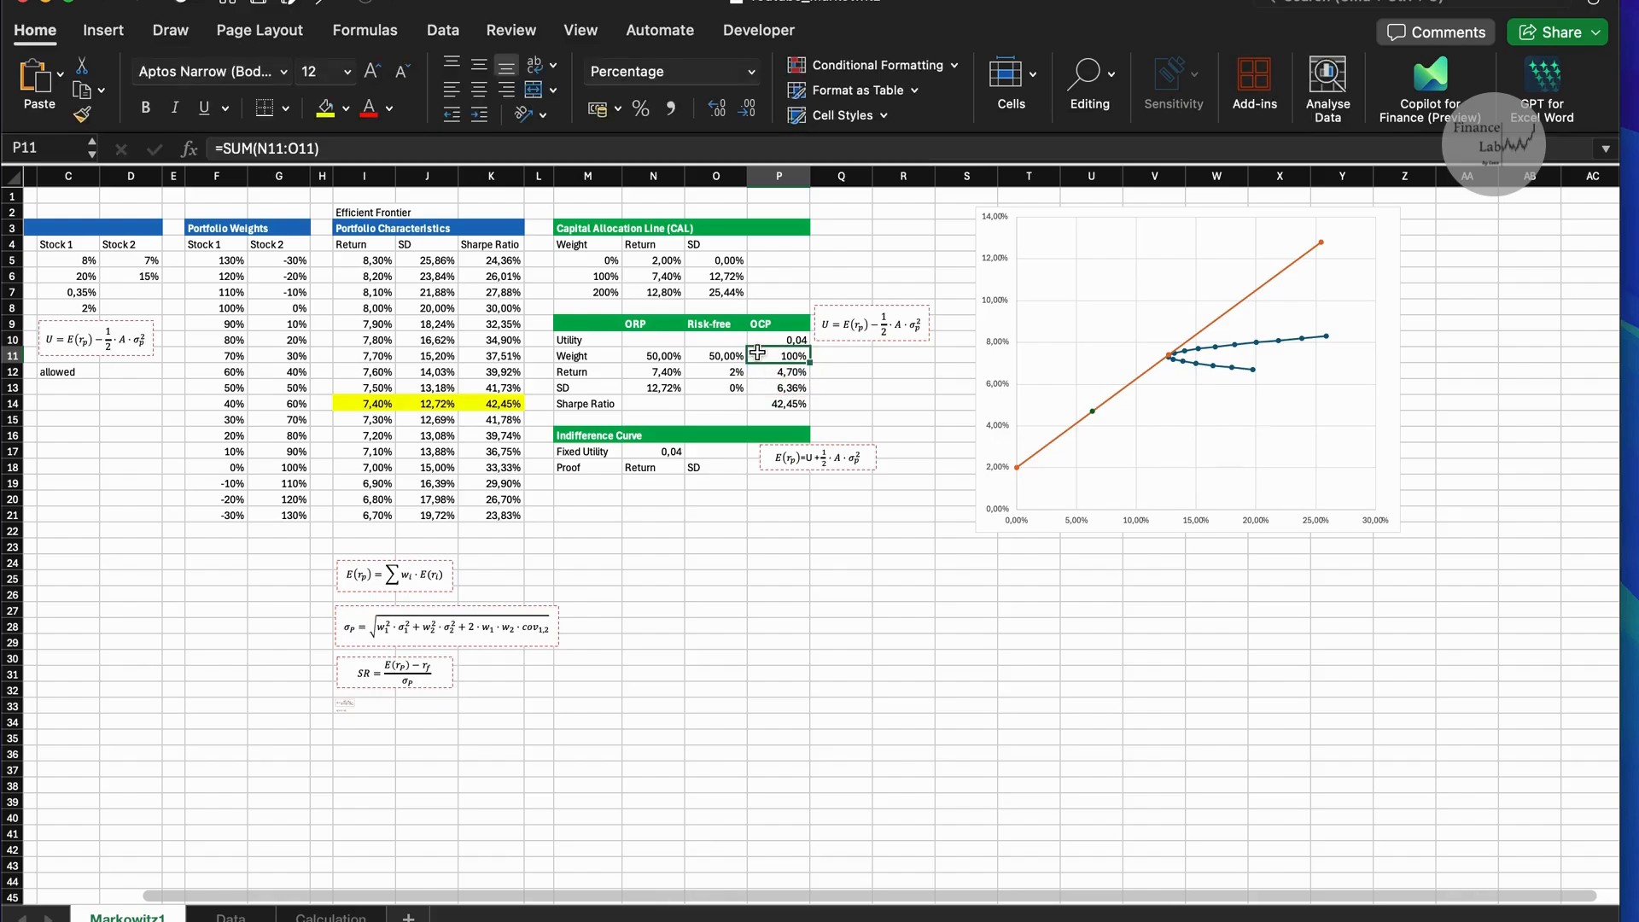
# Set up Solver to maximise the utility in P10 by changing the weights in N11:O11.
pyautogui.click(437, 32)
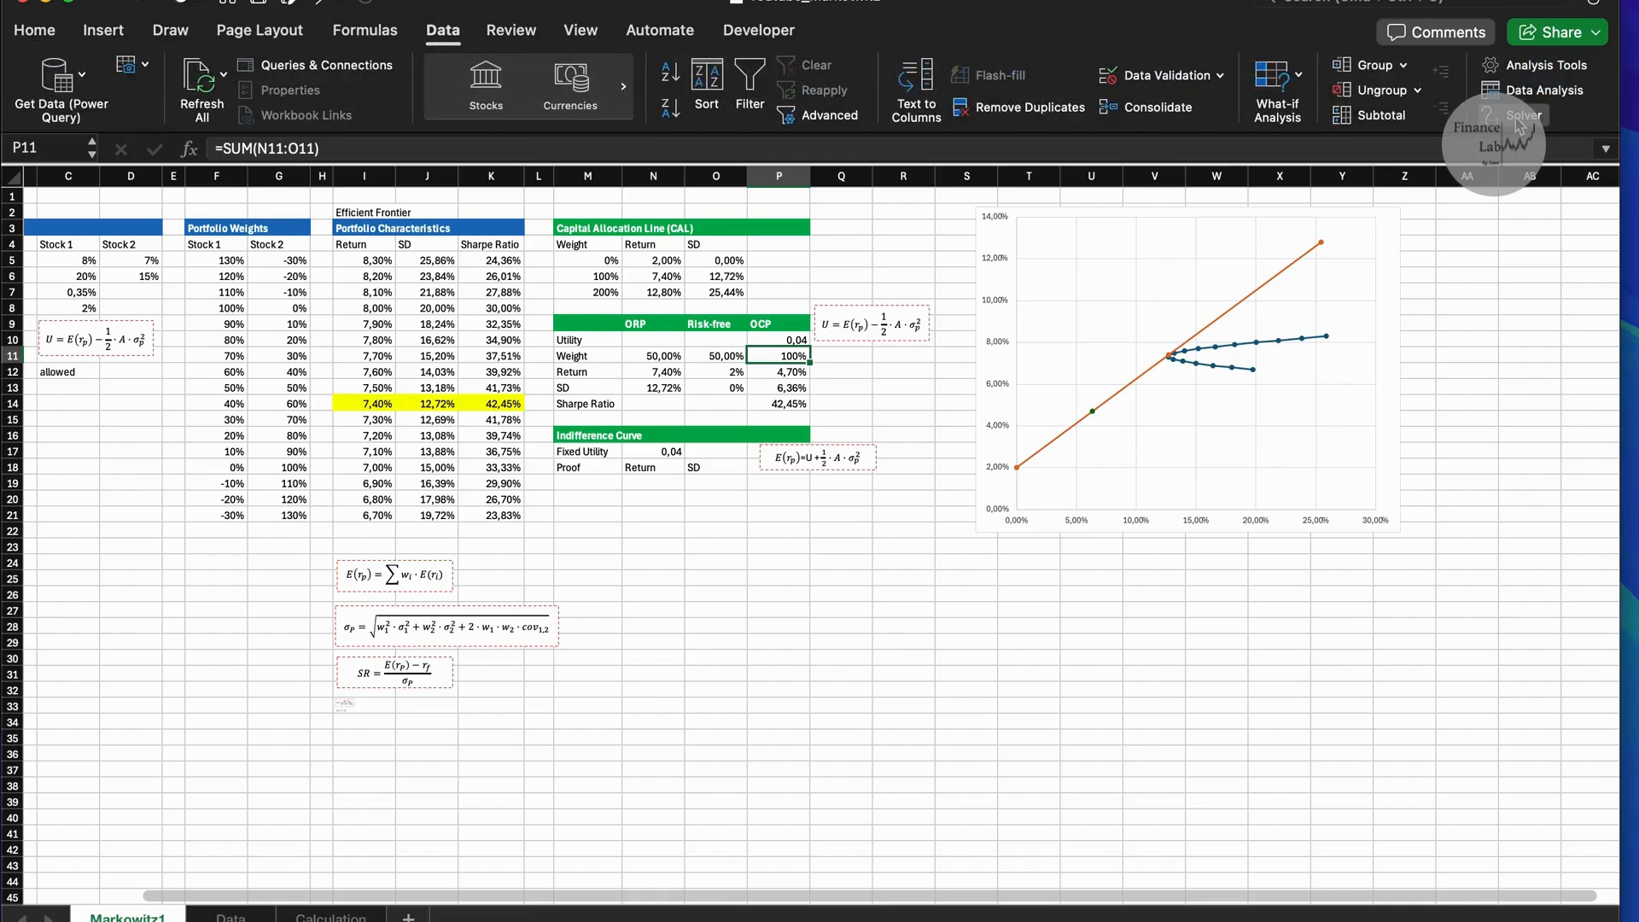
pyautogui.click(1519, 127)
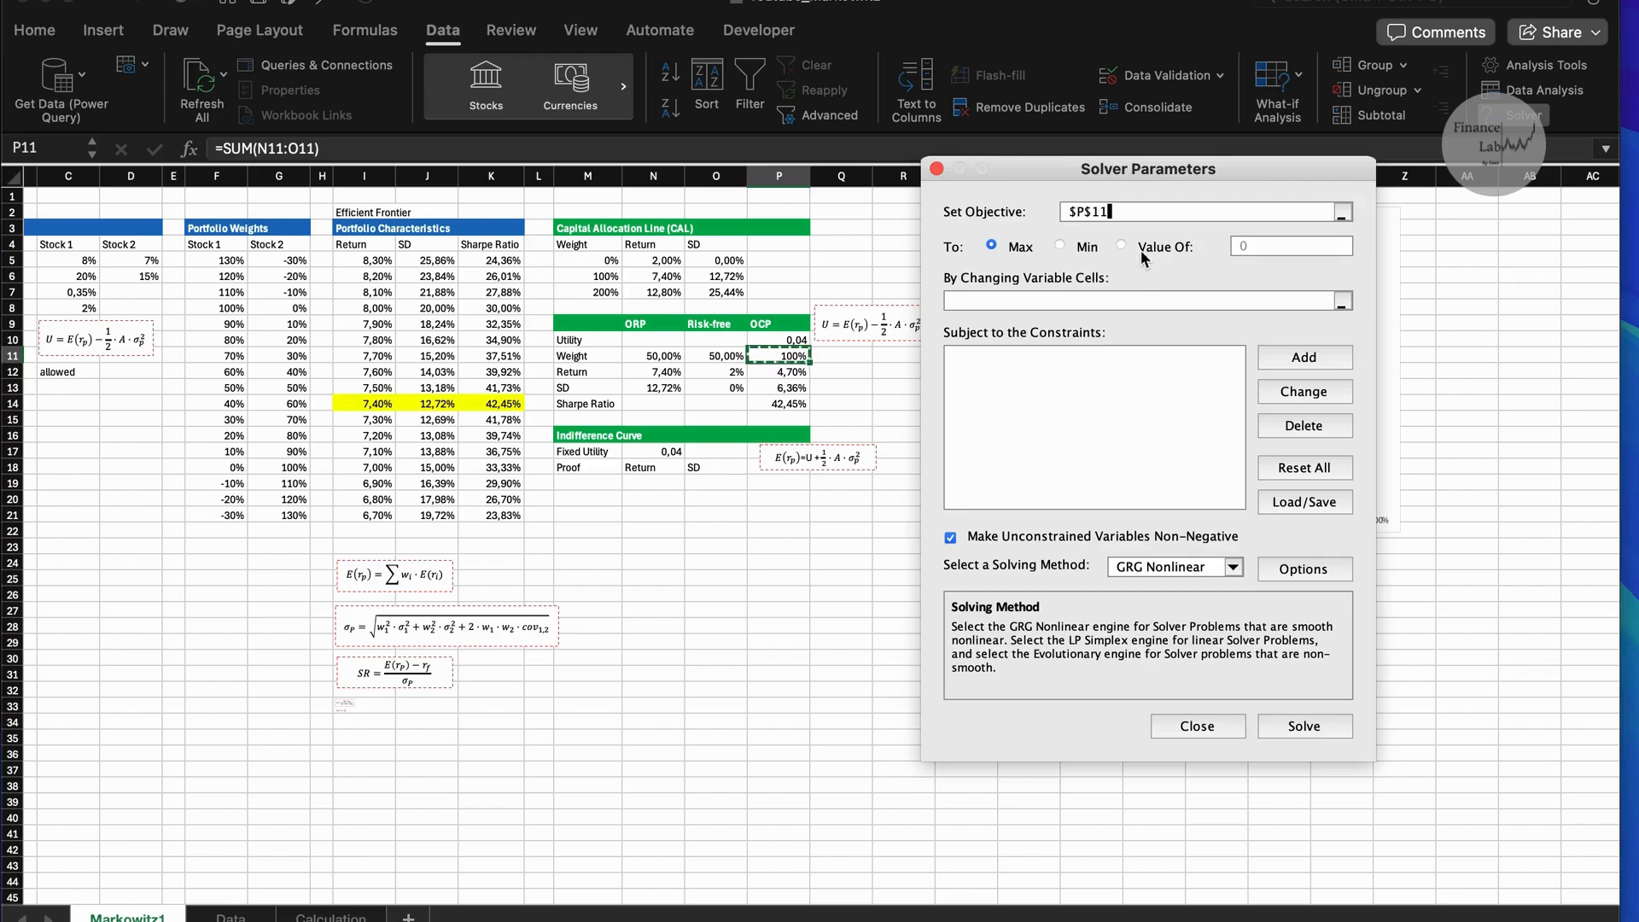
pyautogui.click(795, 337)
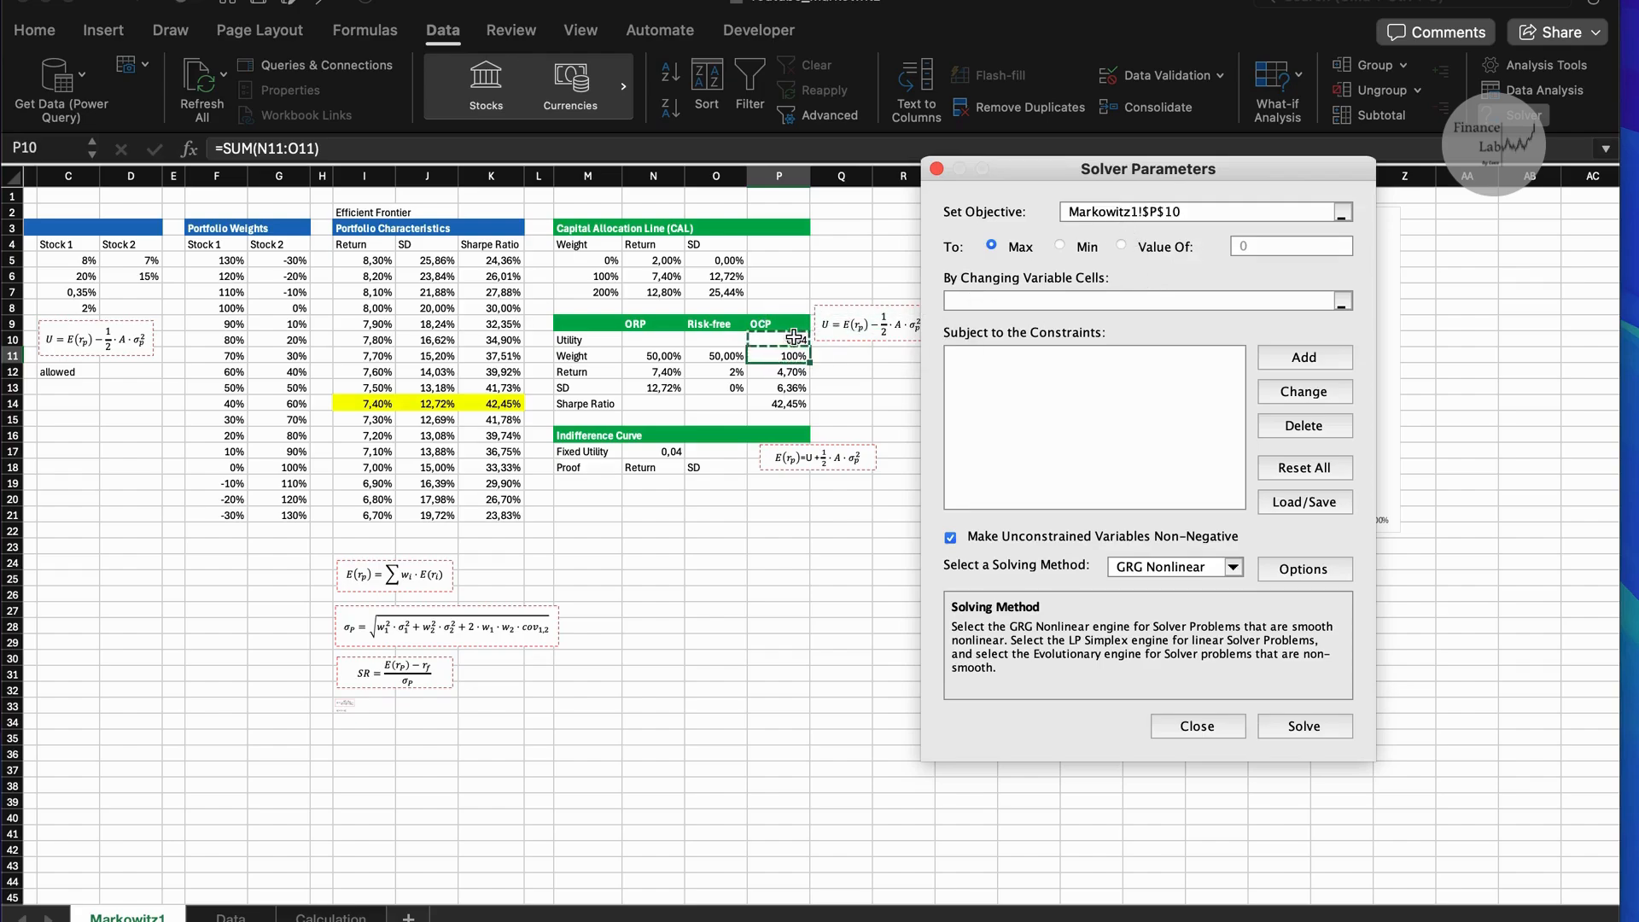
pyautogui.click(1017, 301)
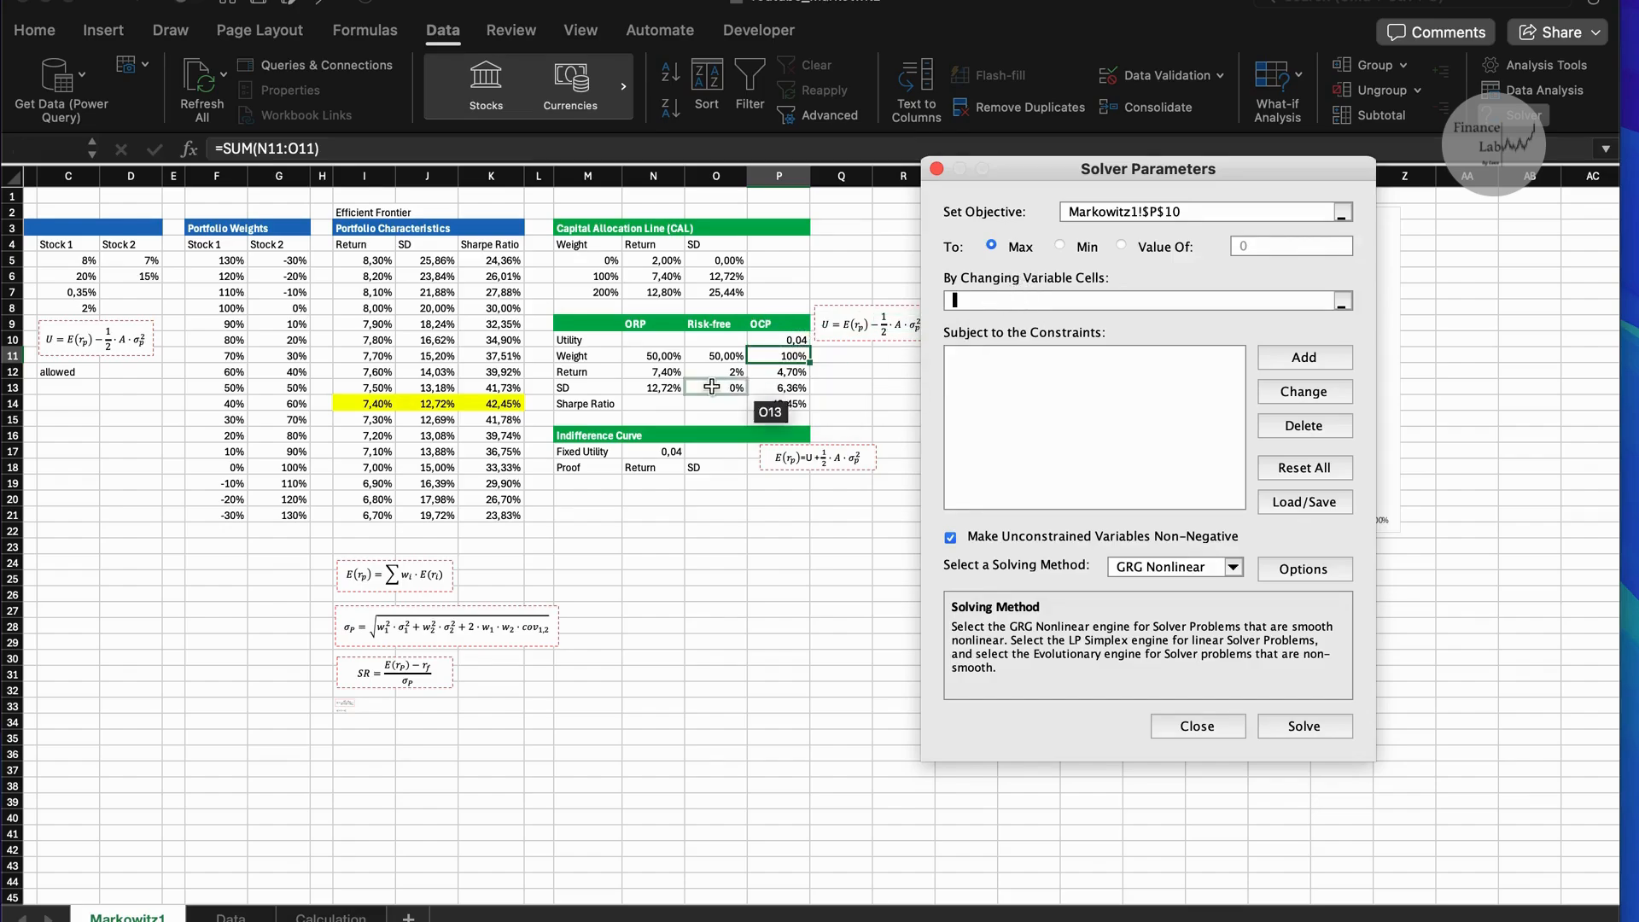
pyautogui.click(665, 357)
pyautogui.moveTo(665, 363); pyautogui.dragTo(725, 360)
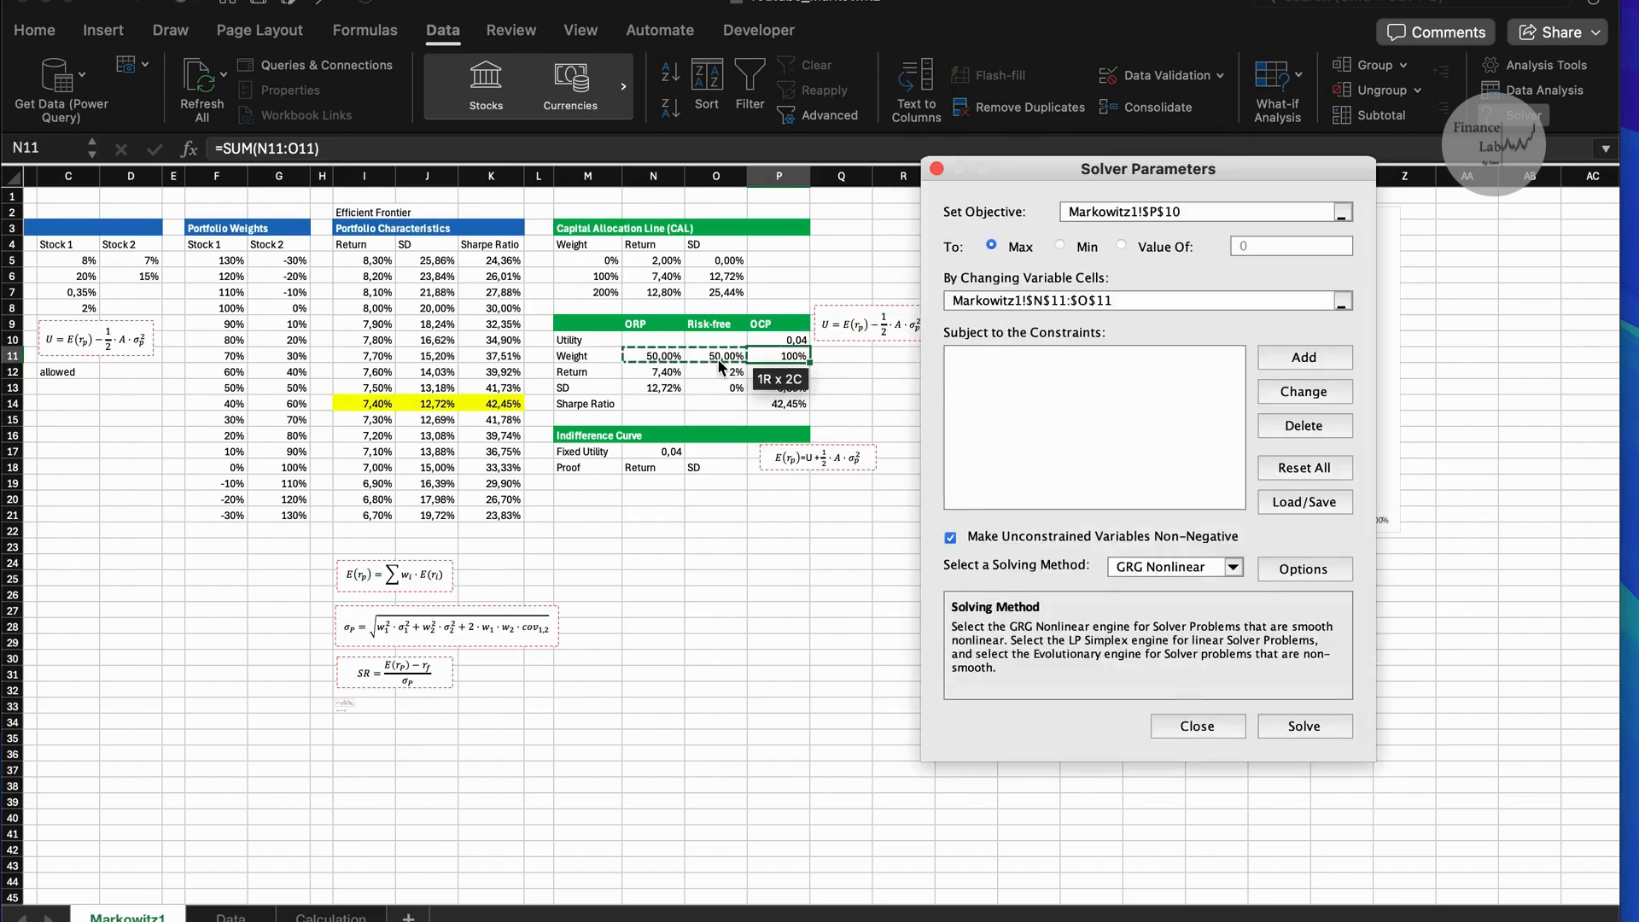
# Constrain the total weight in P11 to equal 1, solve for the maximum utility in P10 and keep the Solver solution.
pyautogui.click(1197, 211)
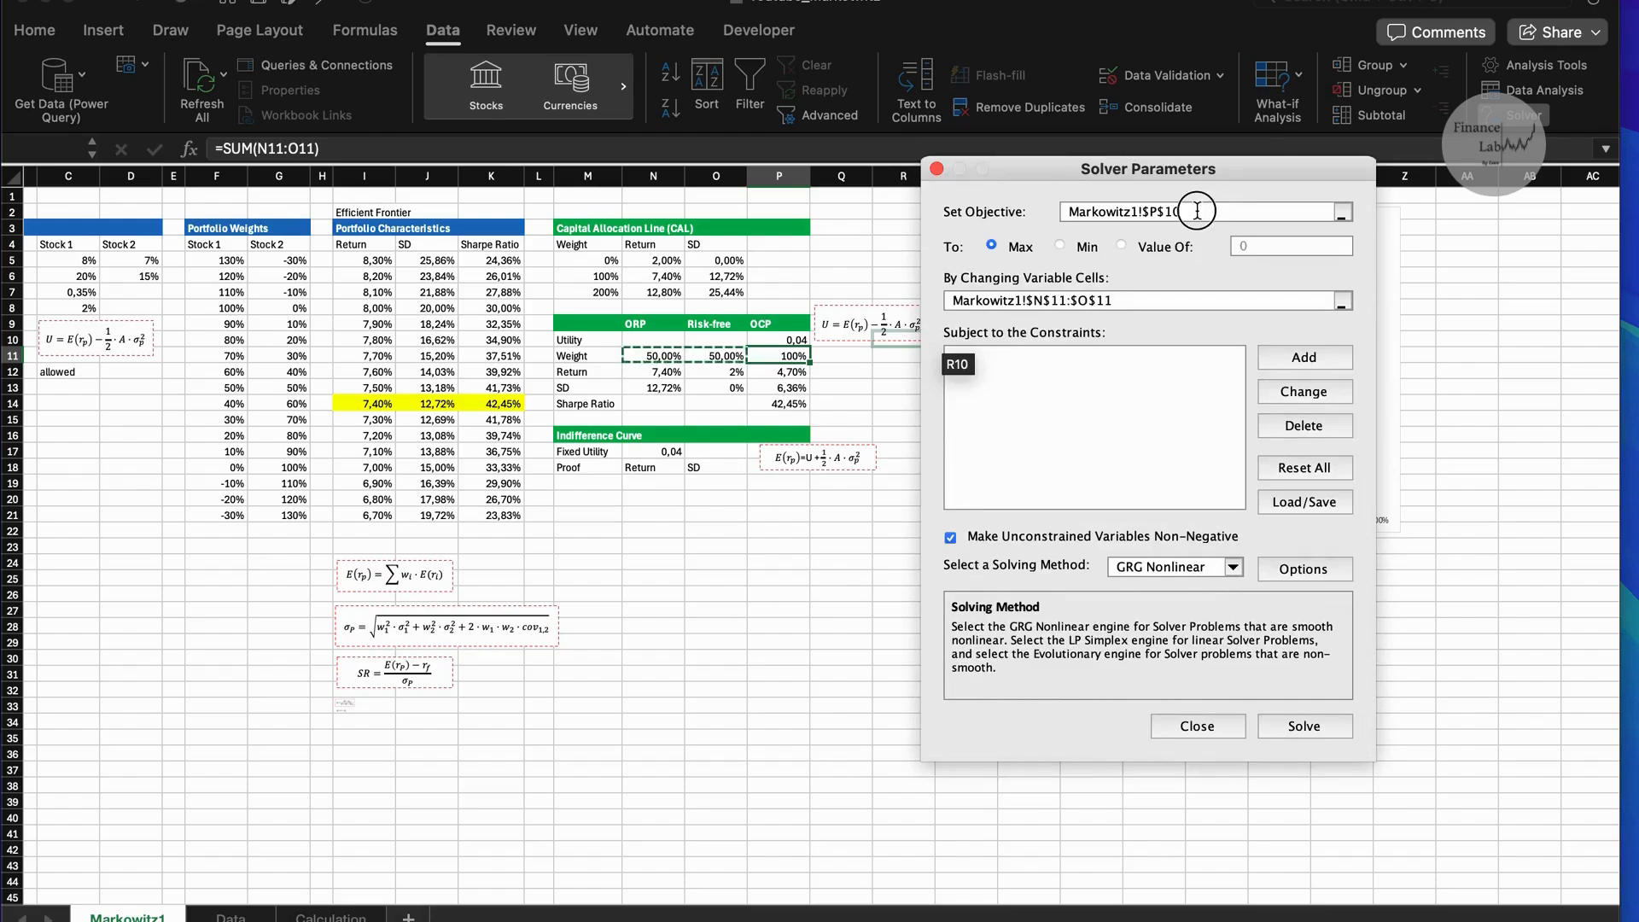
pyautogui.click(777, 340)
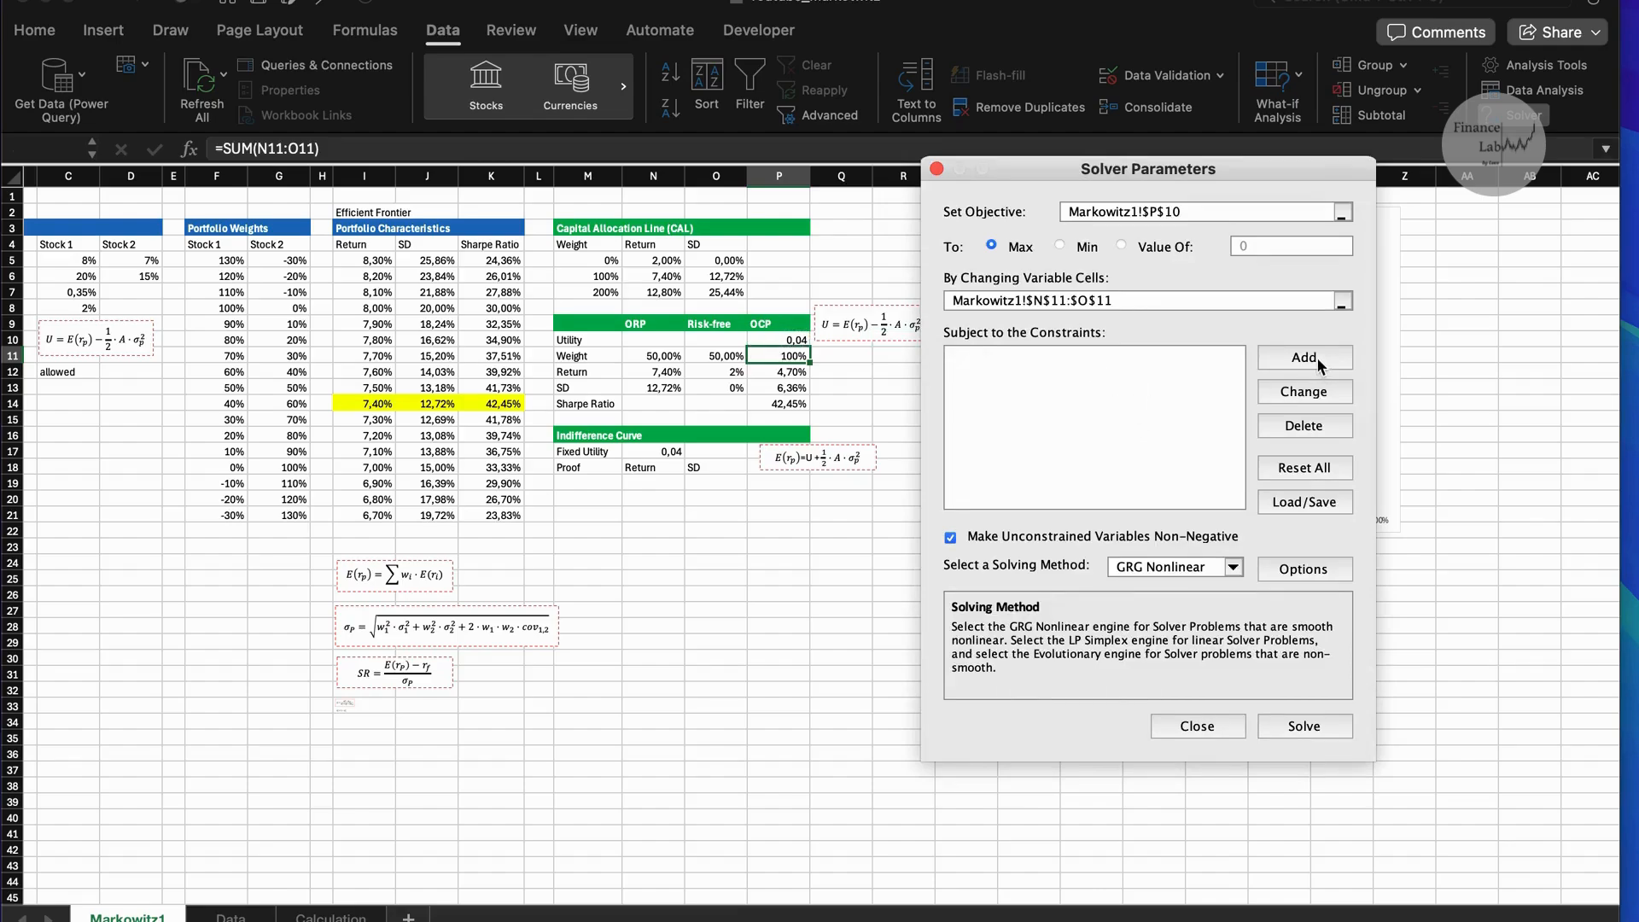
pyautogui.click(1315, 357)
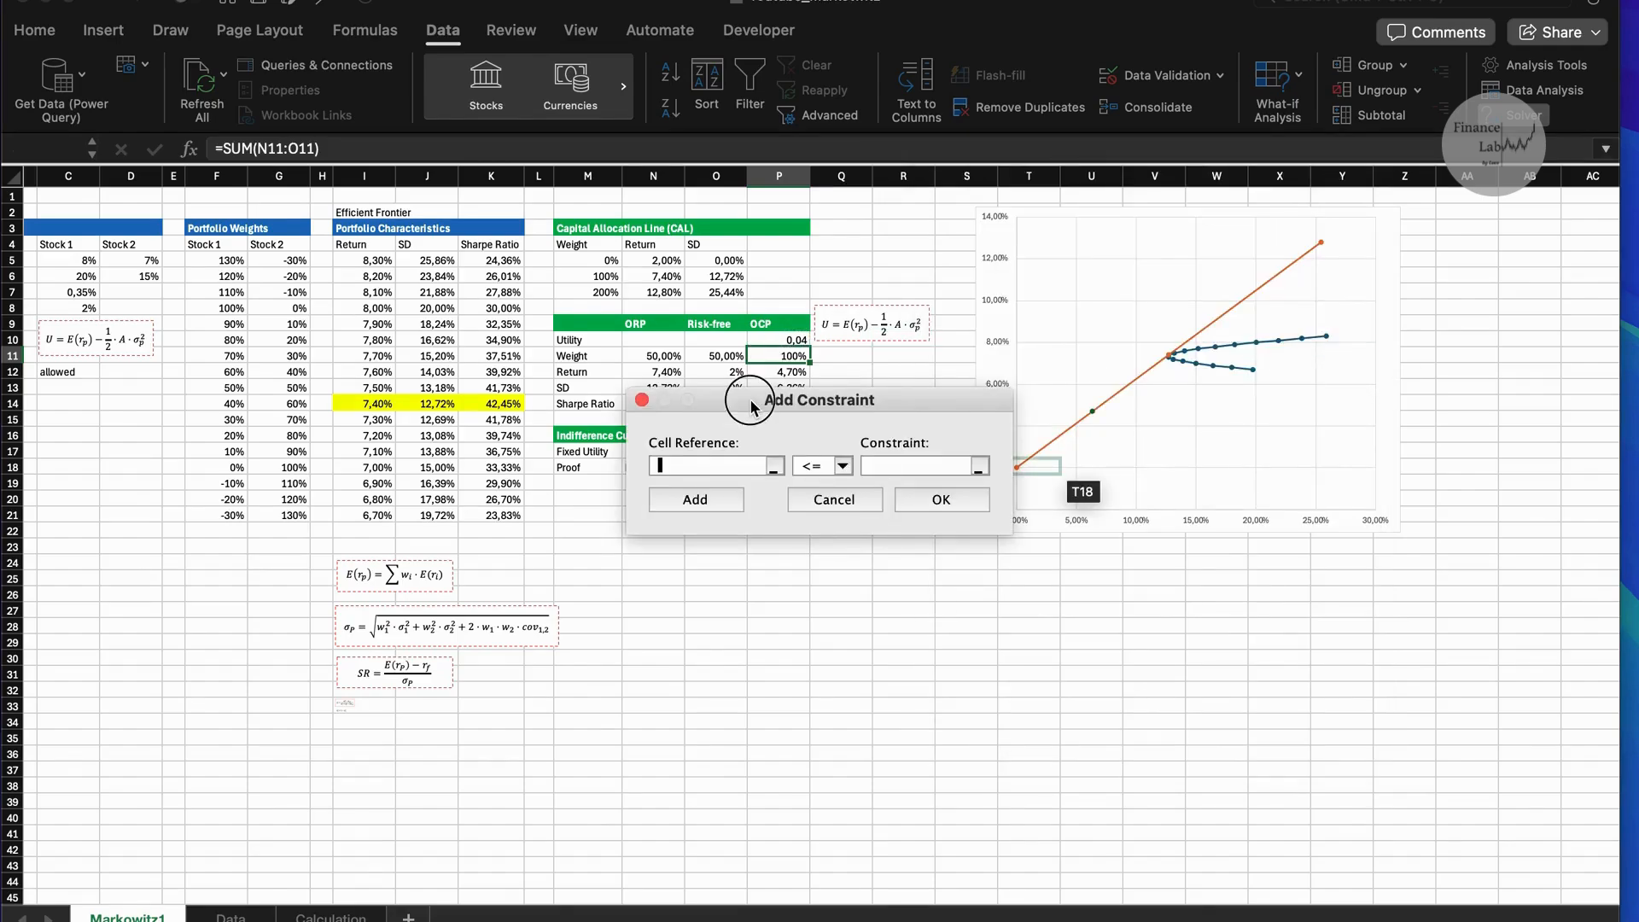
pyautogui.moveTo(755, 402); pyautogui.dragTo(751, 473)
pyautogui.click(779, 356)
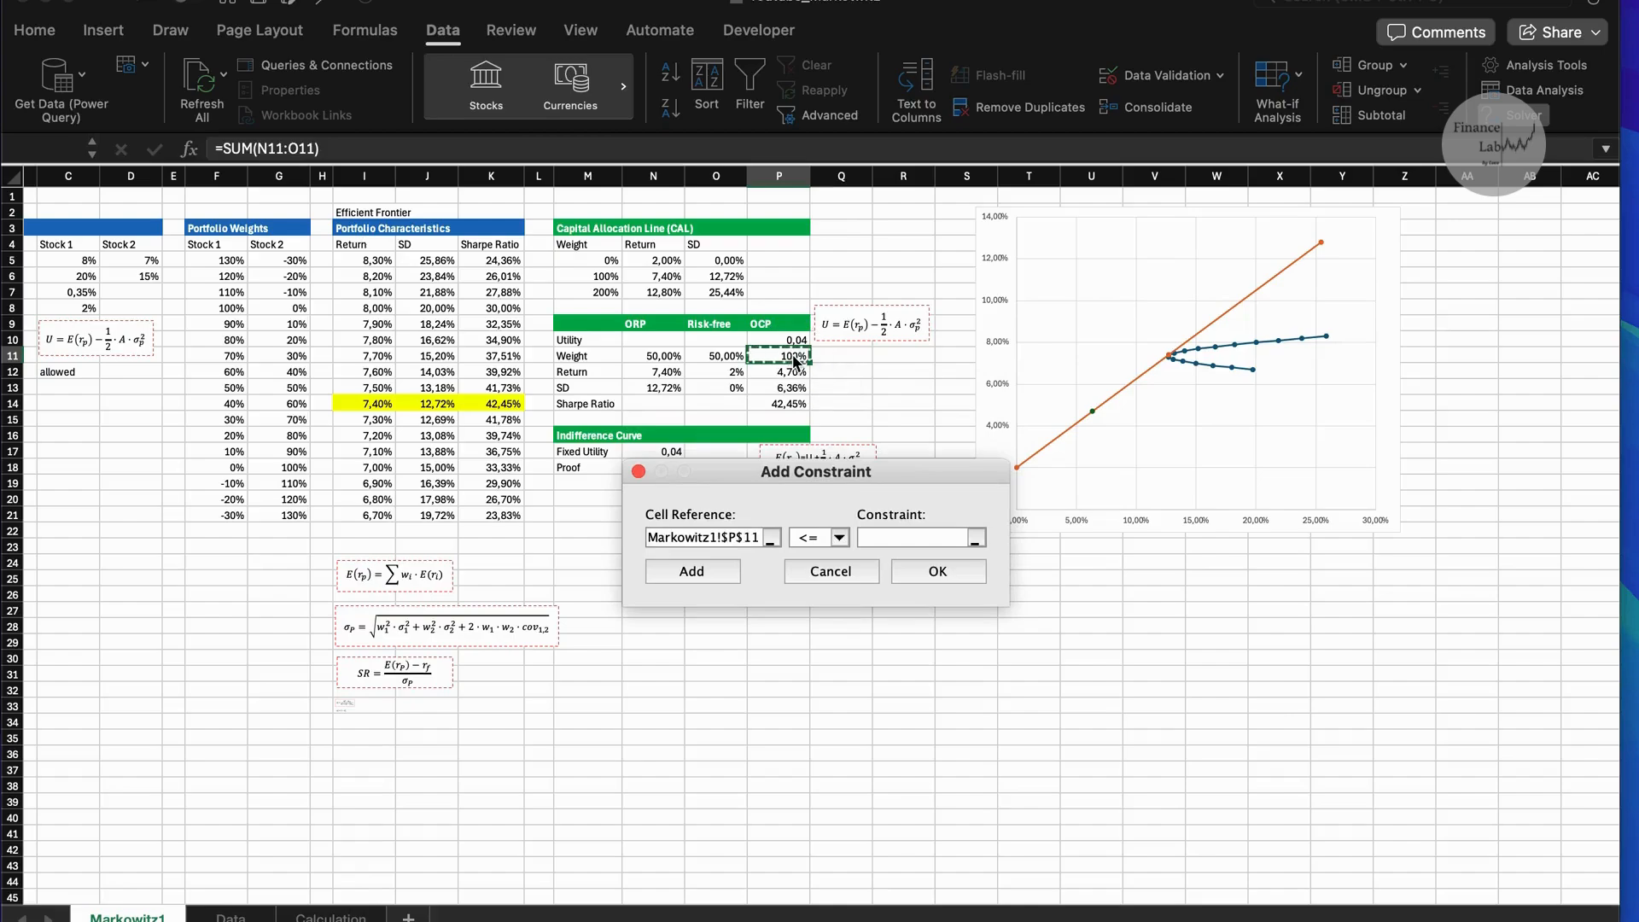
pyautogui.click(826, 537)
pyautogui.click(820, 577)
pyautogui.click(946, 574)
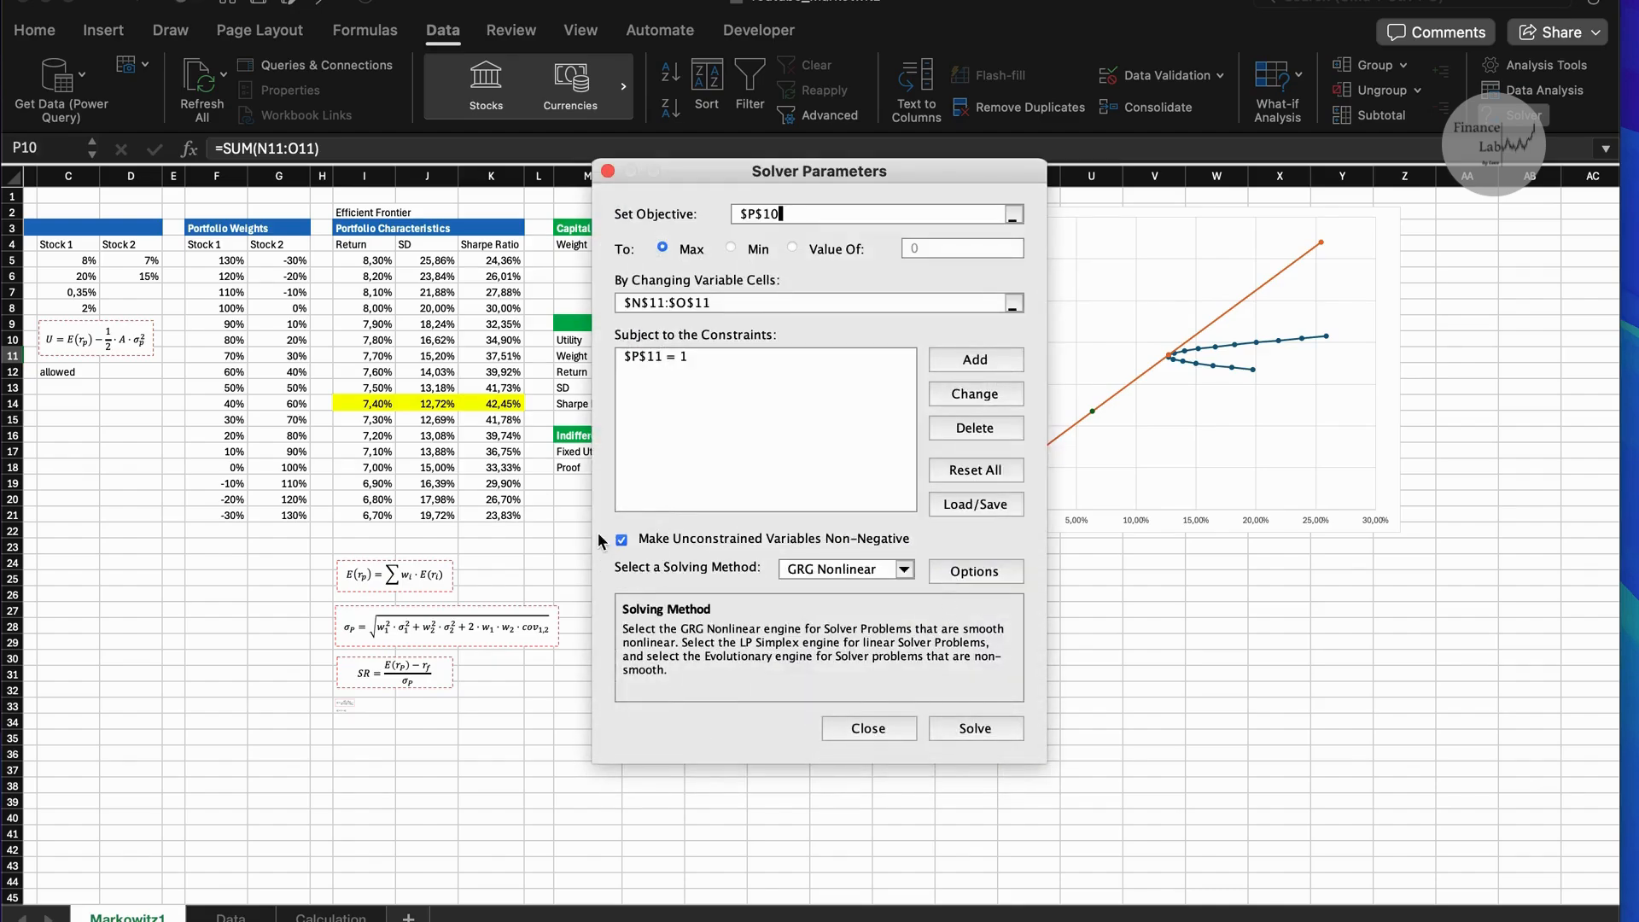
pyautogui.click(973, 728)
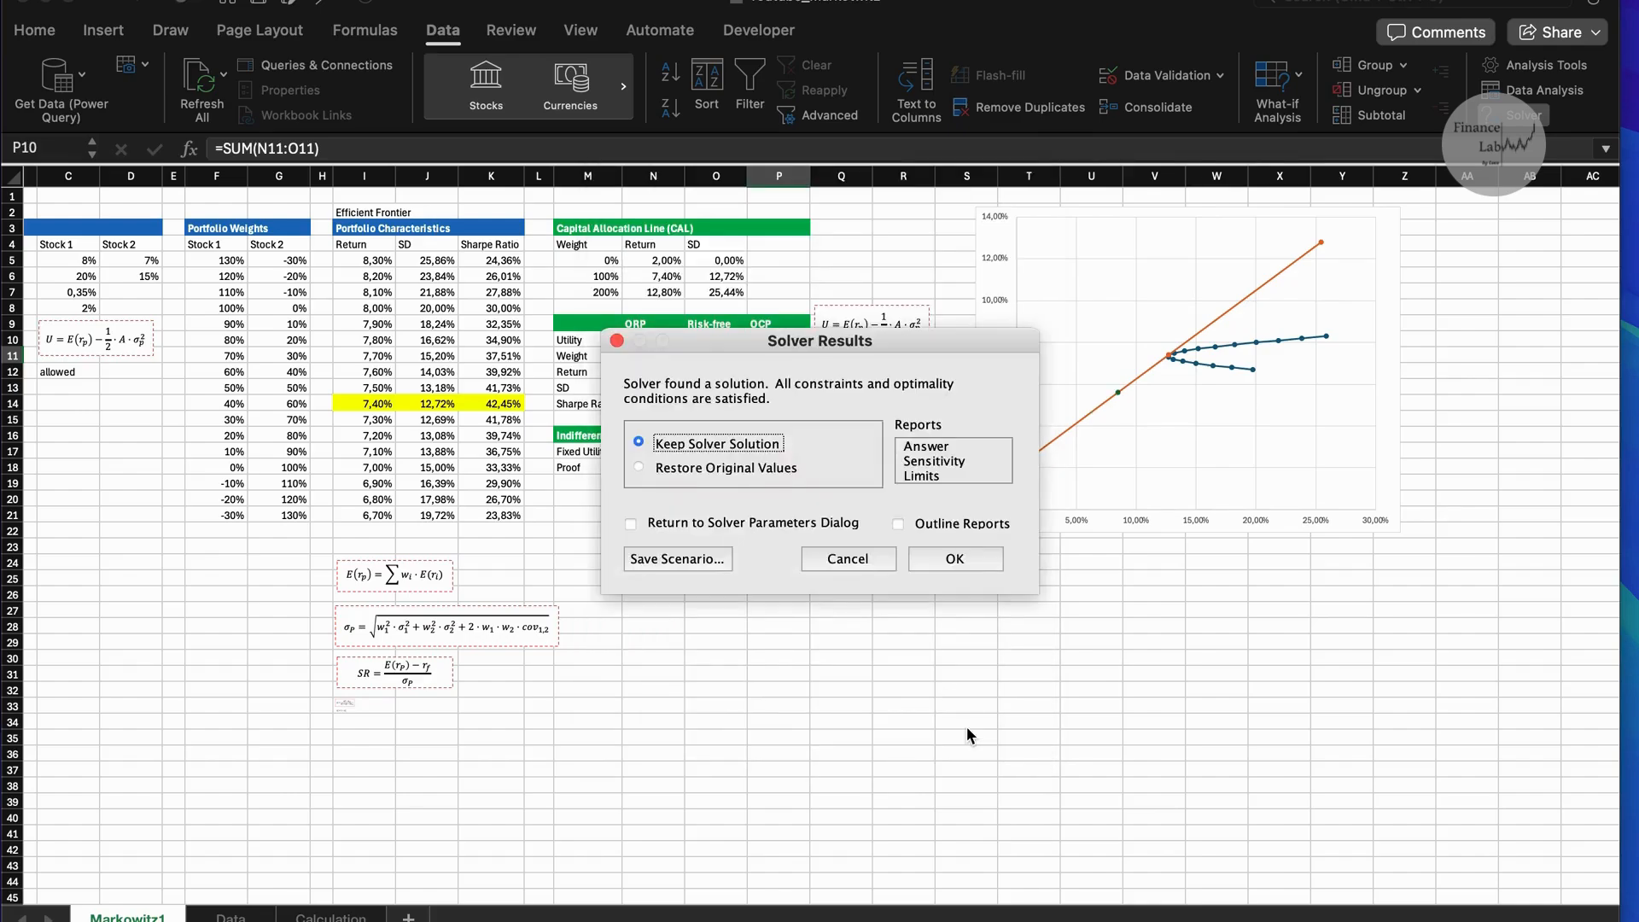
pyautogui.click(943, 558)
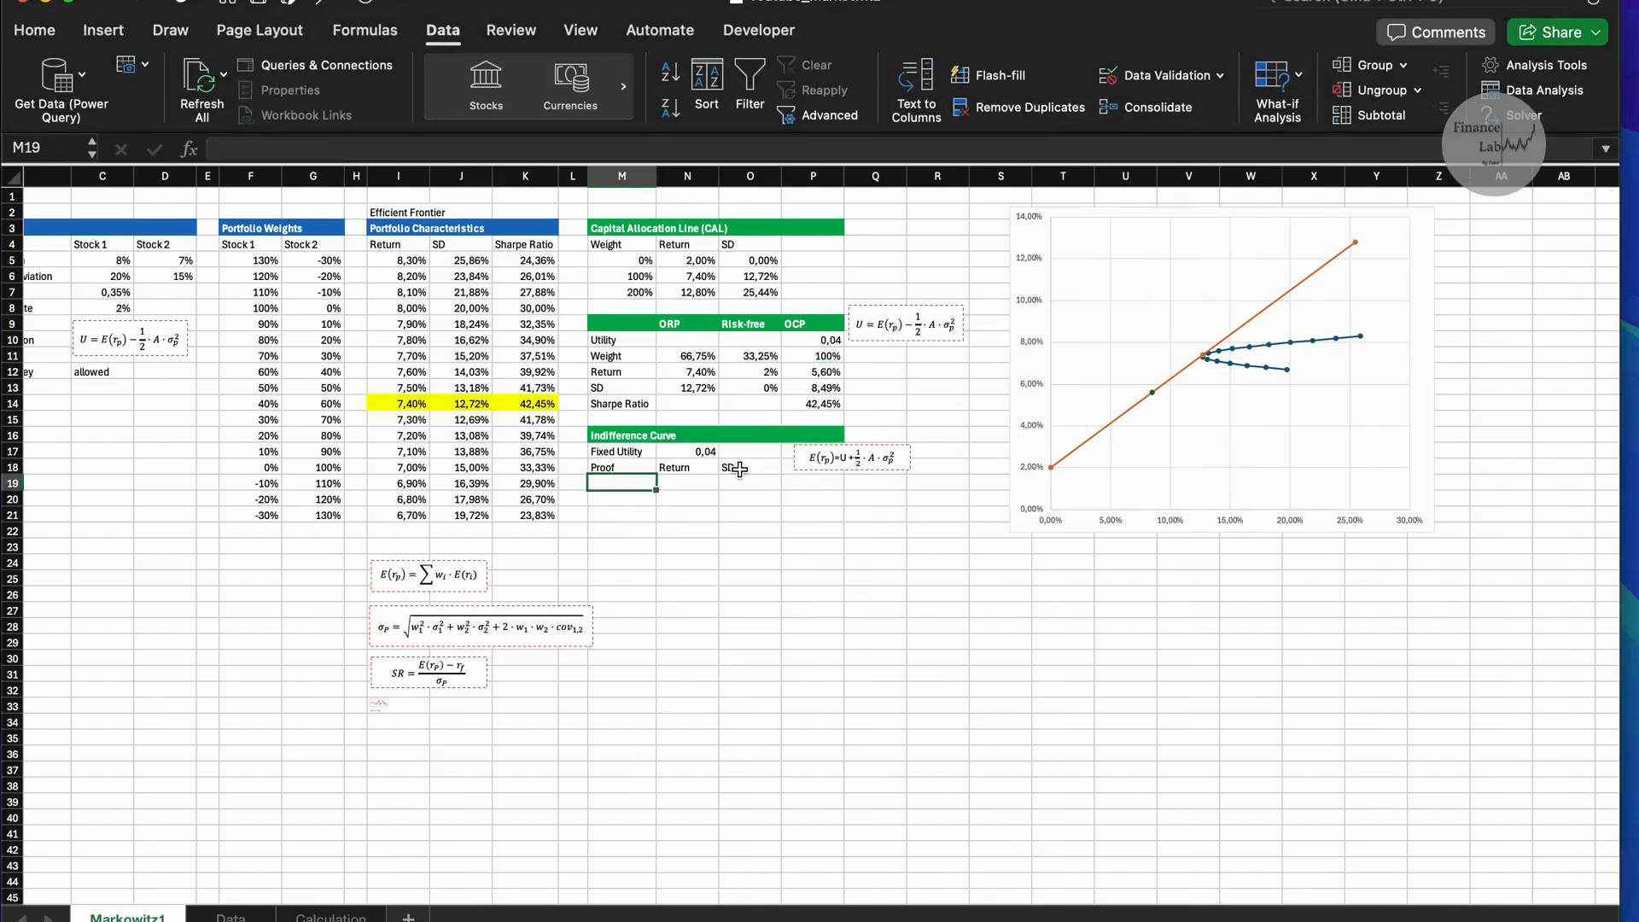
# Fill the Indifference Curve SD column O19:O38 with values from 1% to 20% in 1% increments.
pyautogui.click(751, 483)
pyautogui.write('1')
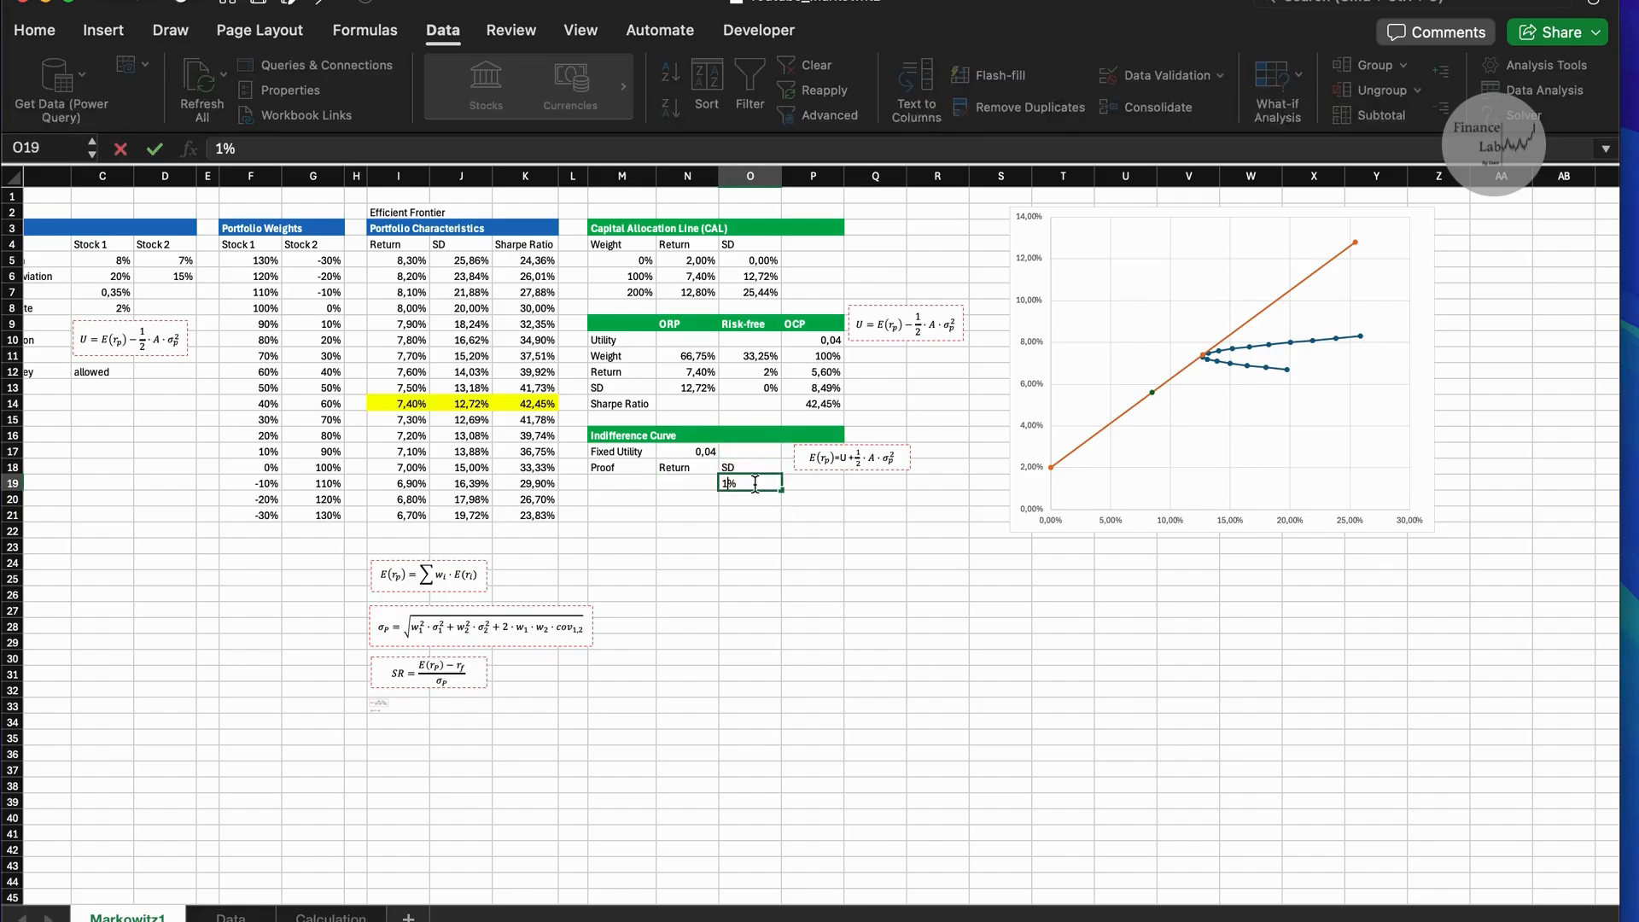
pyautogui.press('Return')
pyautogui.write('2')
pyautogui.press('Return')
pyautogui.write('3')
pyautogui.press('Return')
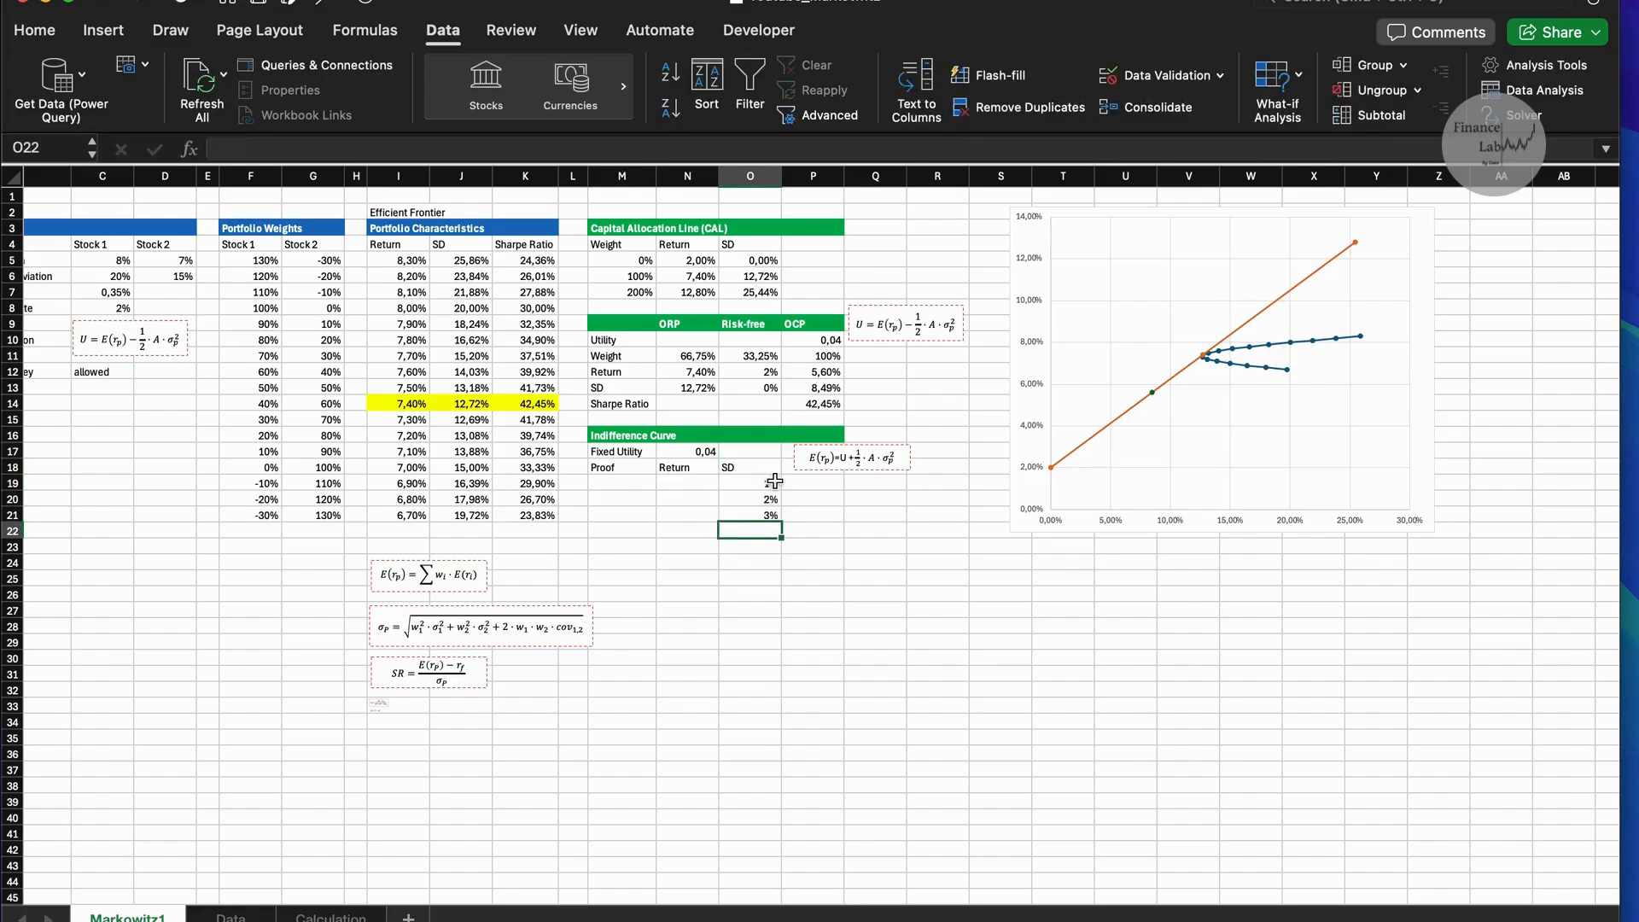
pyautogui.moveTo(774, 482); pyautogui.dragTo(786, 801)
# Calculate the first Indifference Curve return in N19 with =N17+0,5*5*O19^2.
pyautogui.click(694, 484)
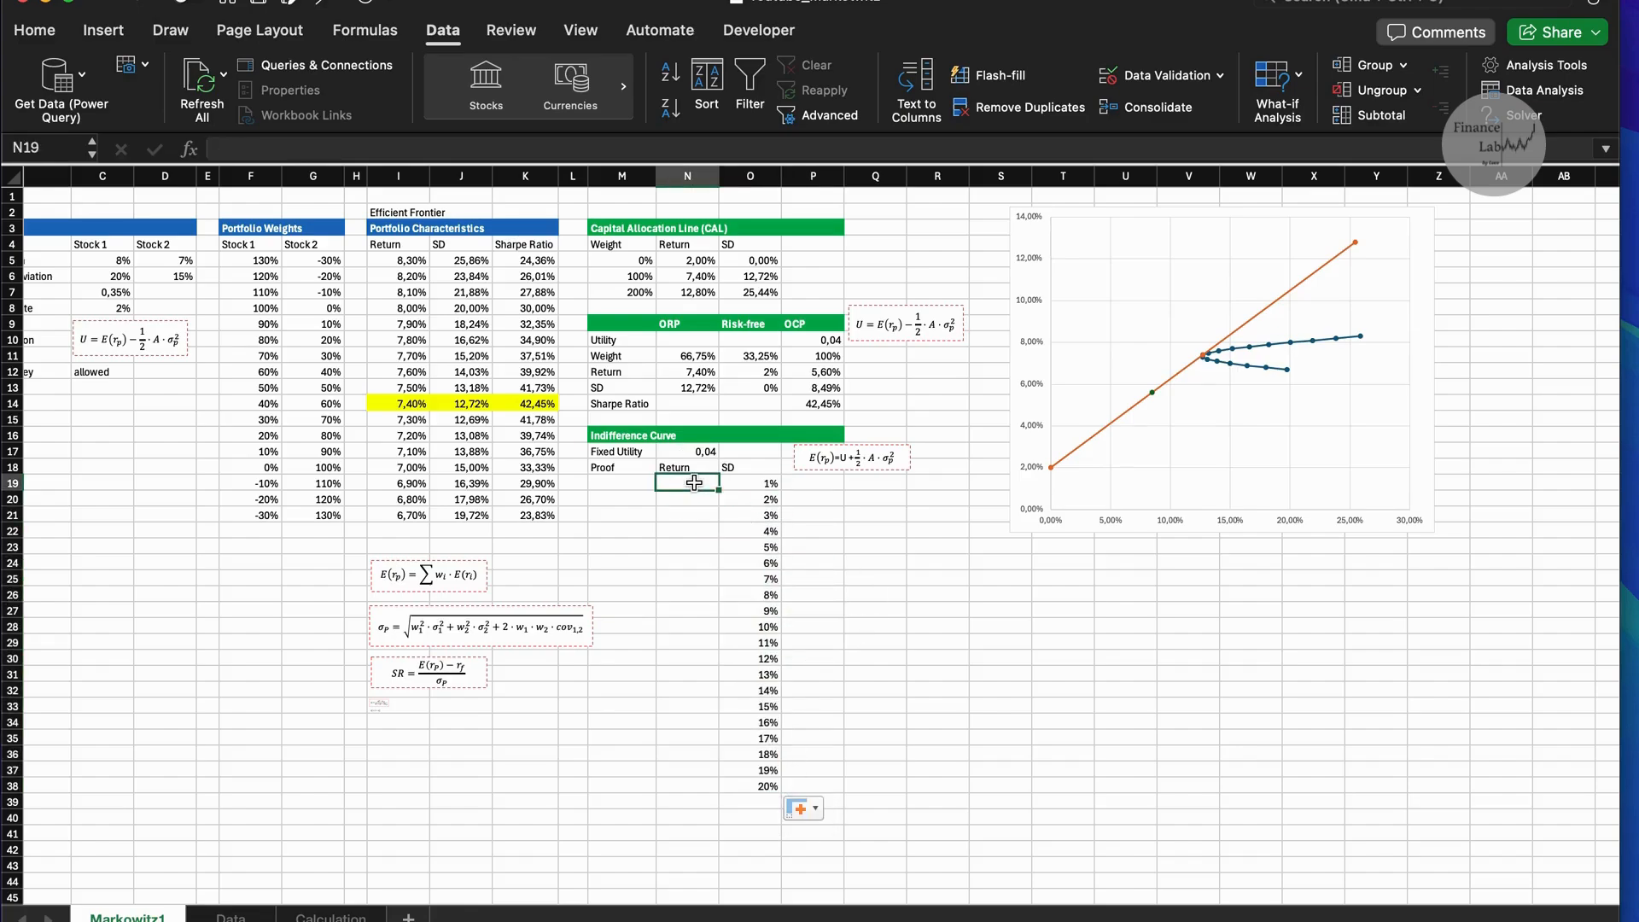
pyautogui.write('=')
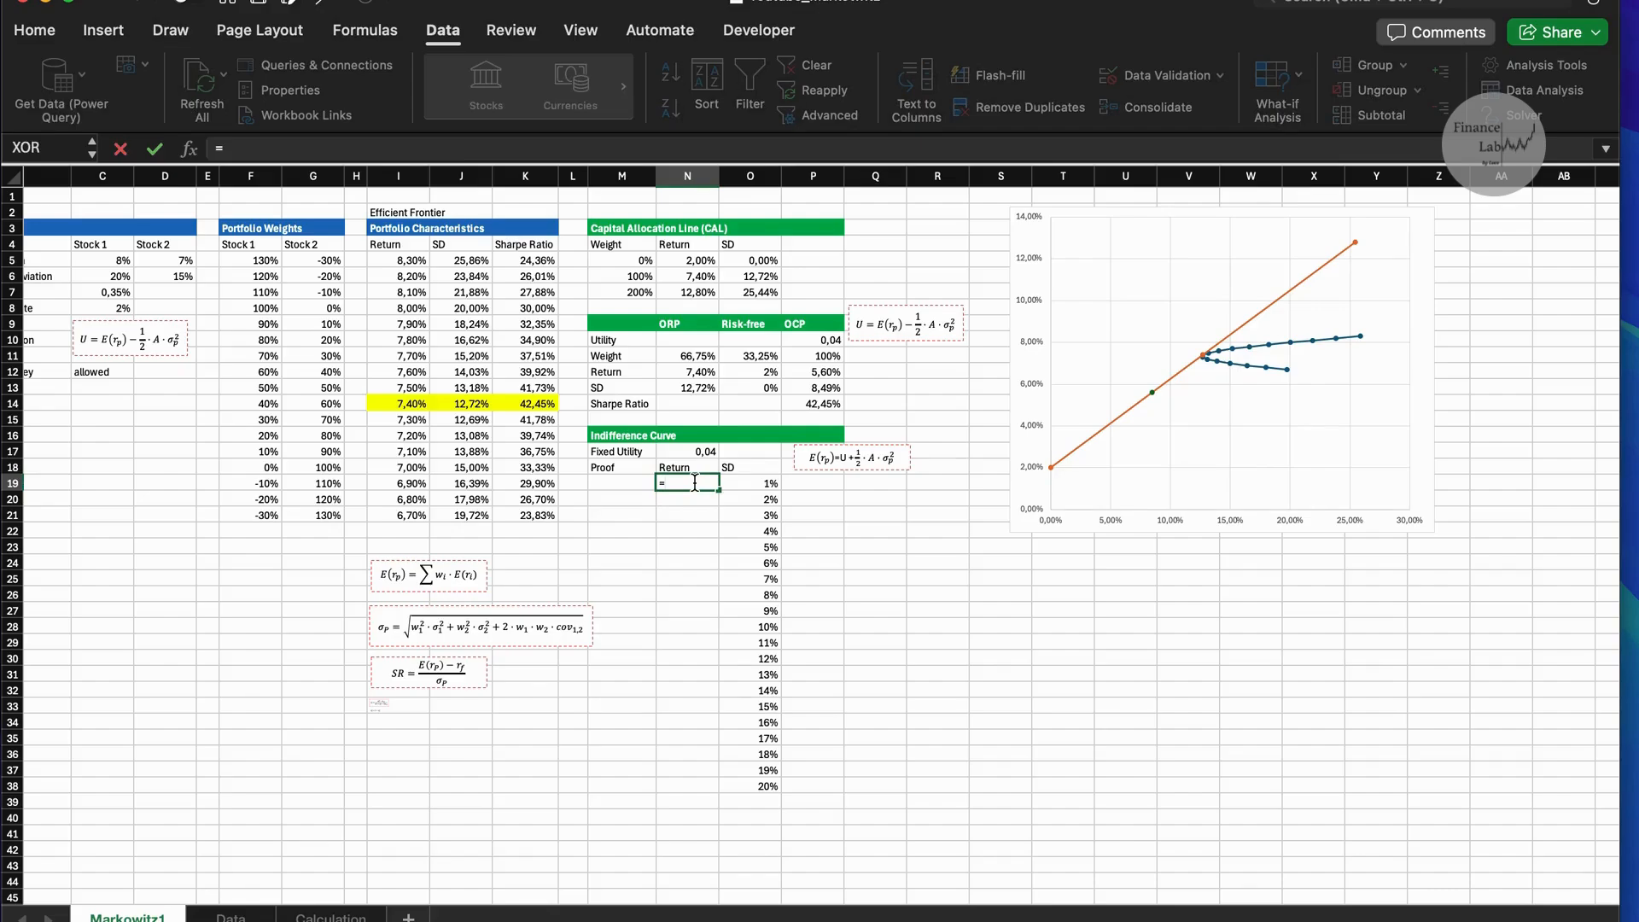
pyautogui.click(698, 452)
pyautogui.write('+0,5*5*')
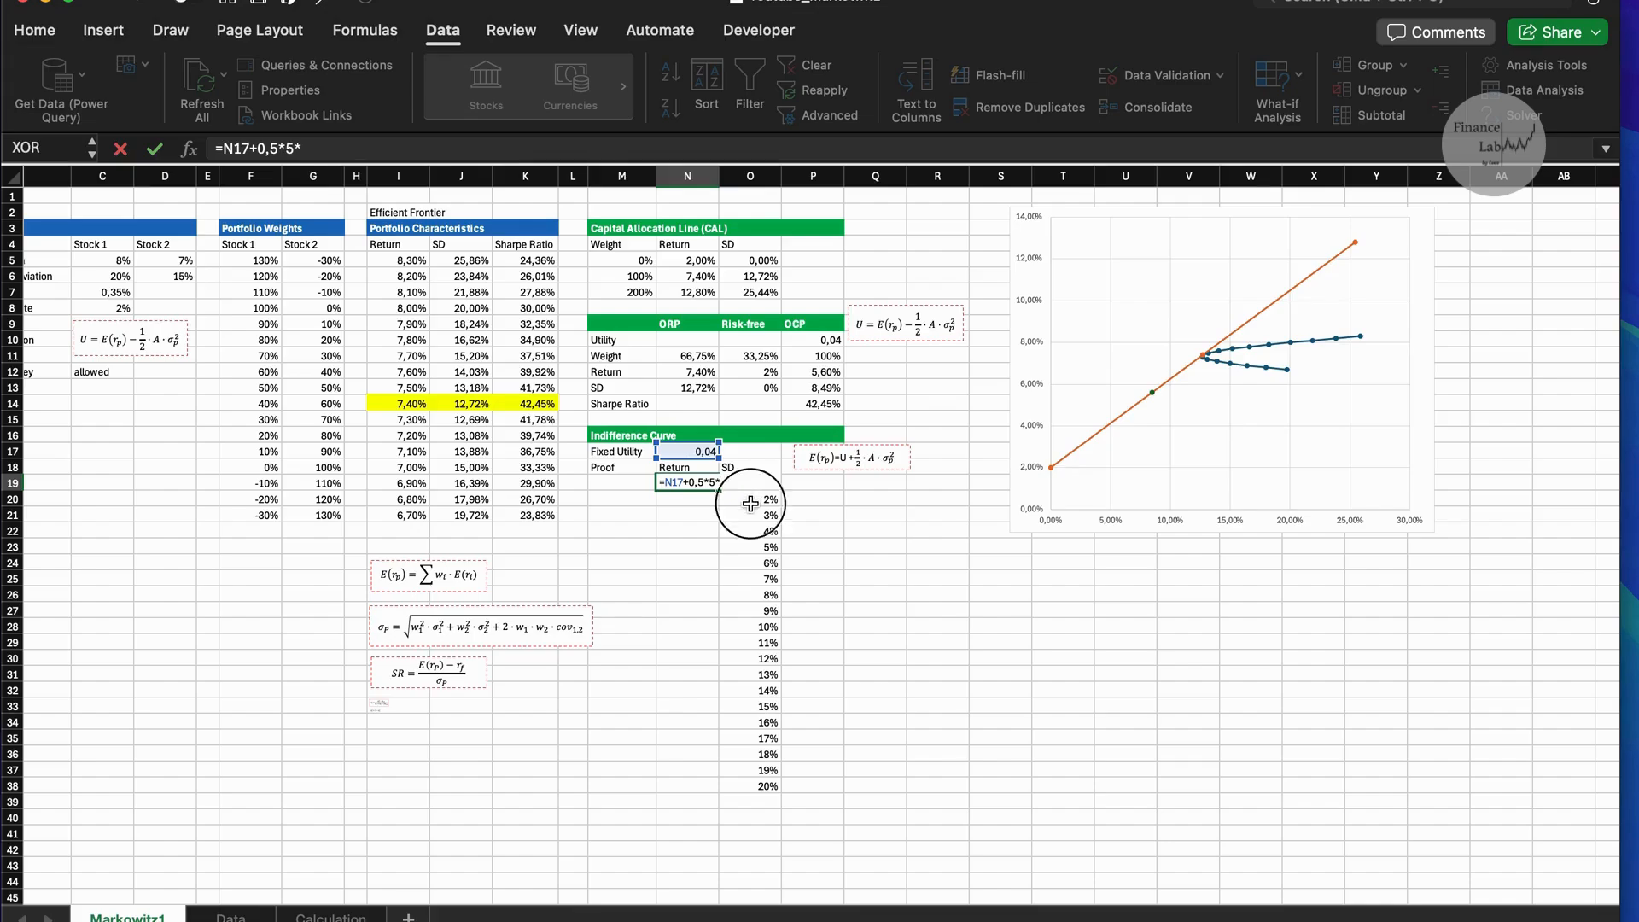
pyautogui.write('O20')
pyautogui.click(360, 149)
pyautogui.press('BackSpace')
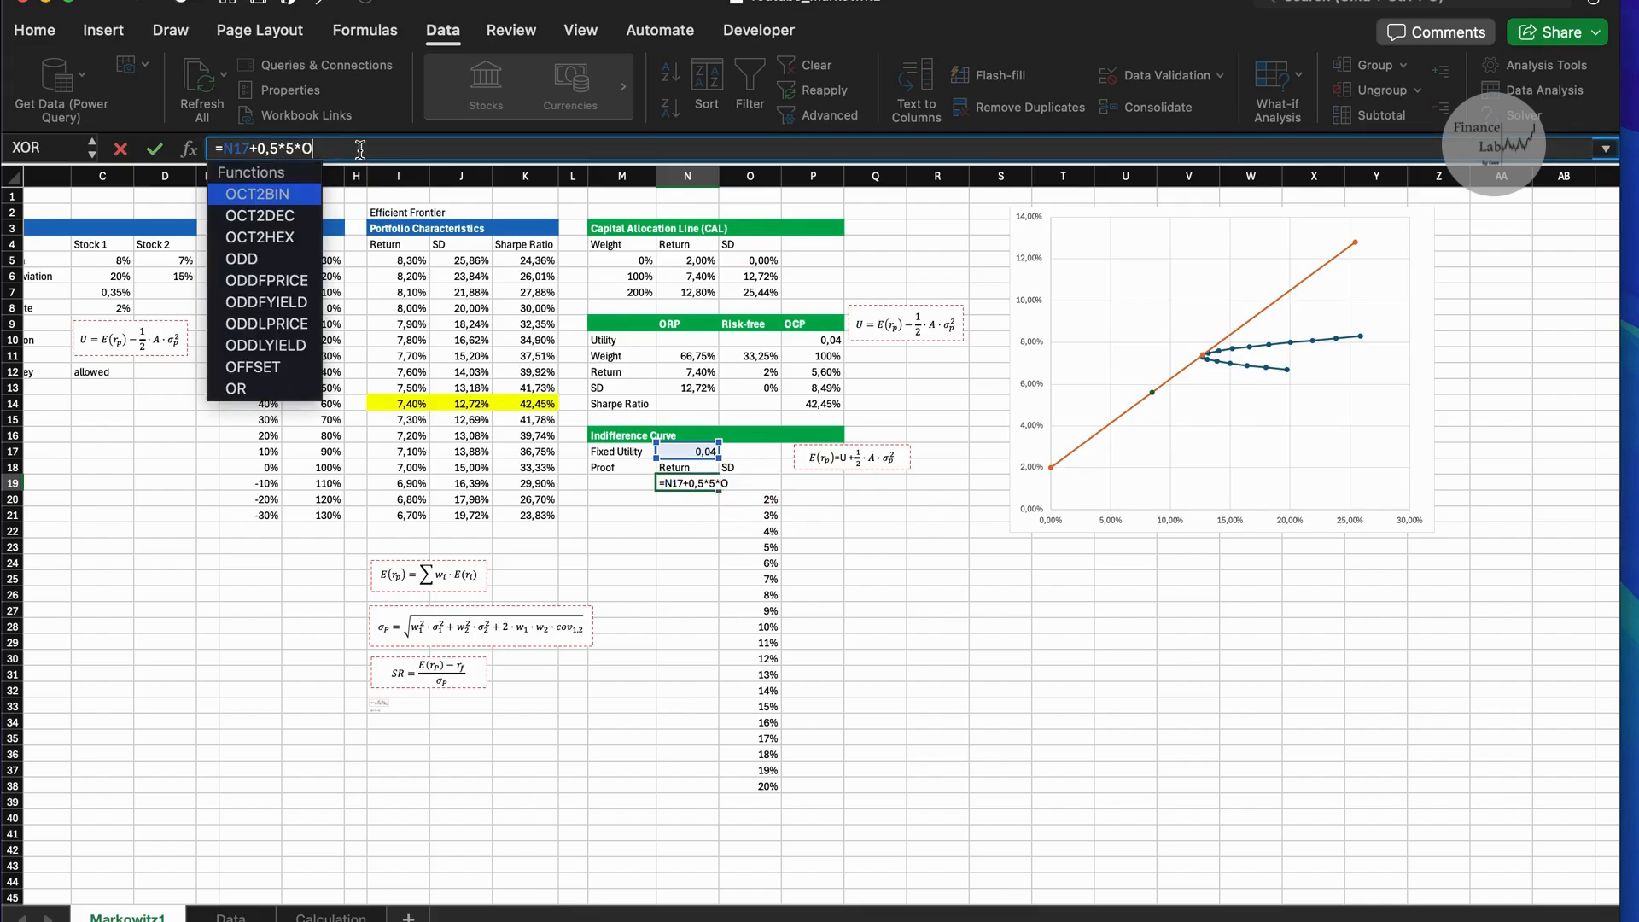
pyautogui.write('19^2')
pyautogui.press('Return')
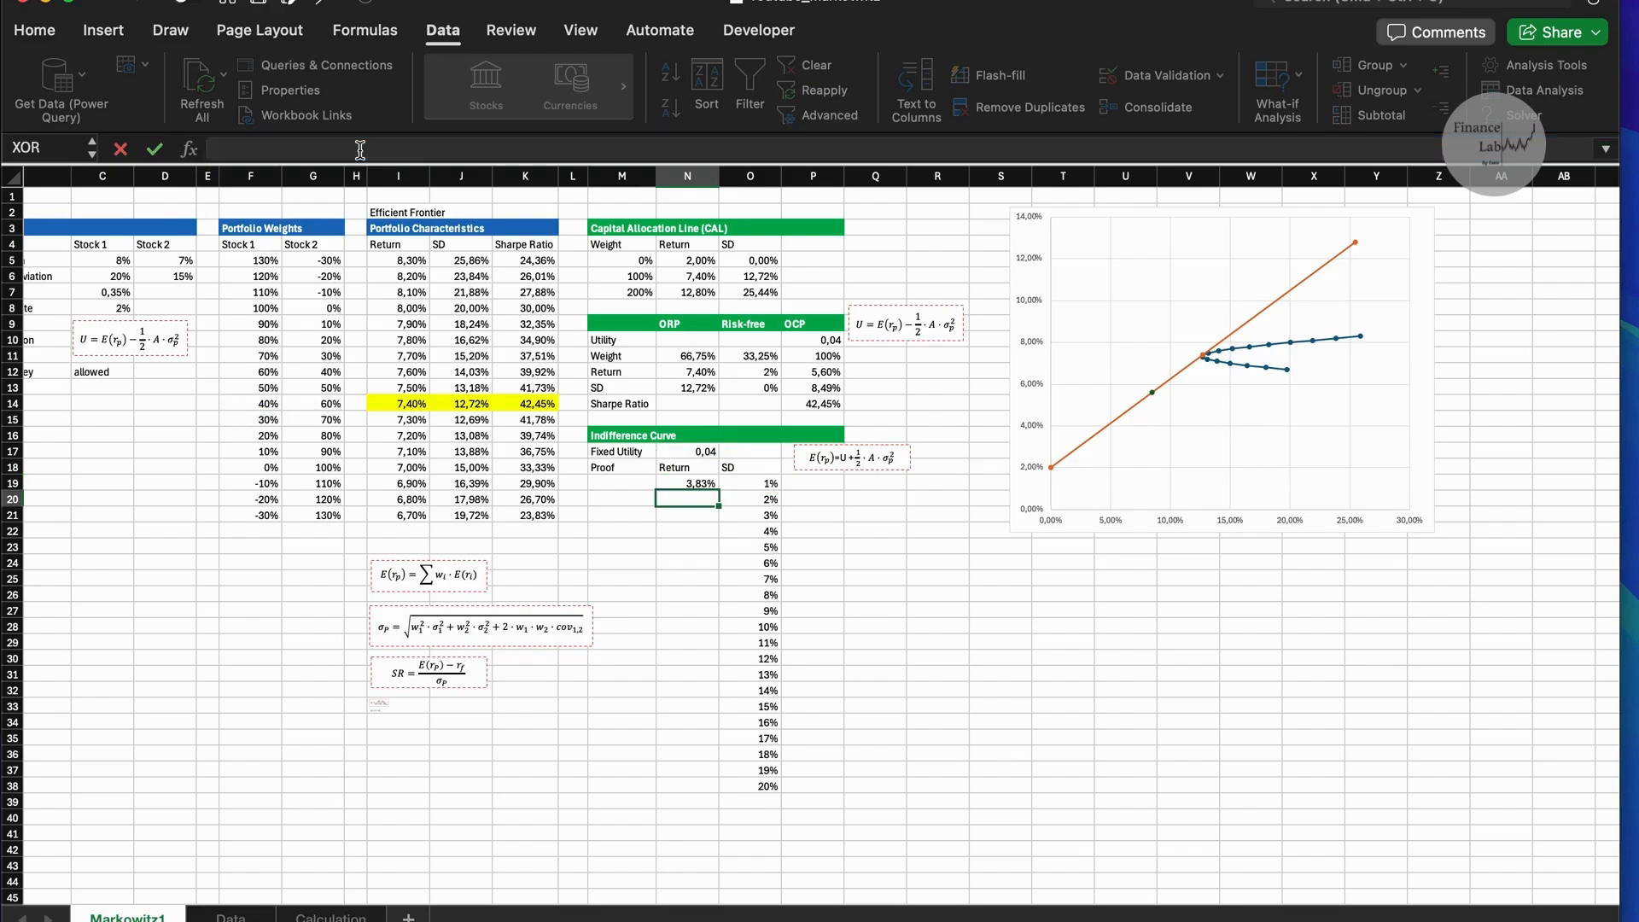
# Make the fixed utility reference in N19 absolute as $N$17 and fill the formula down to N38.
pyautogui.click(688, 484)
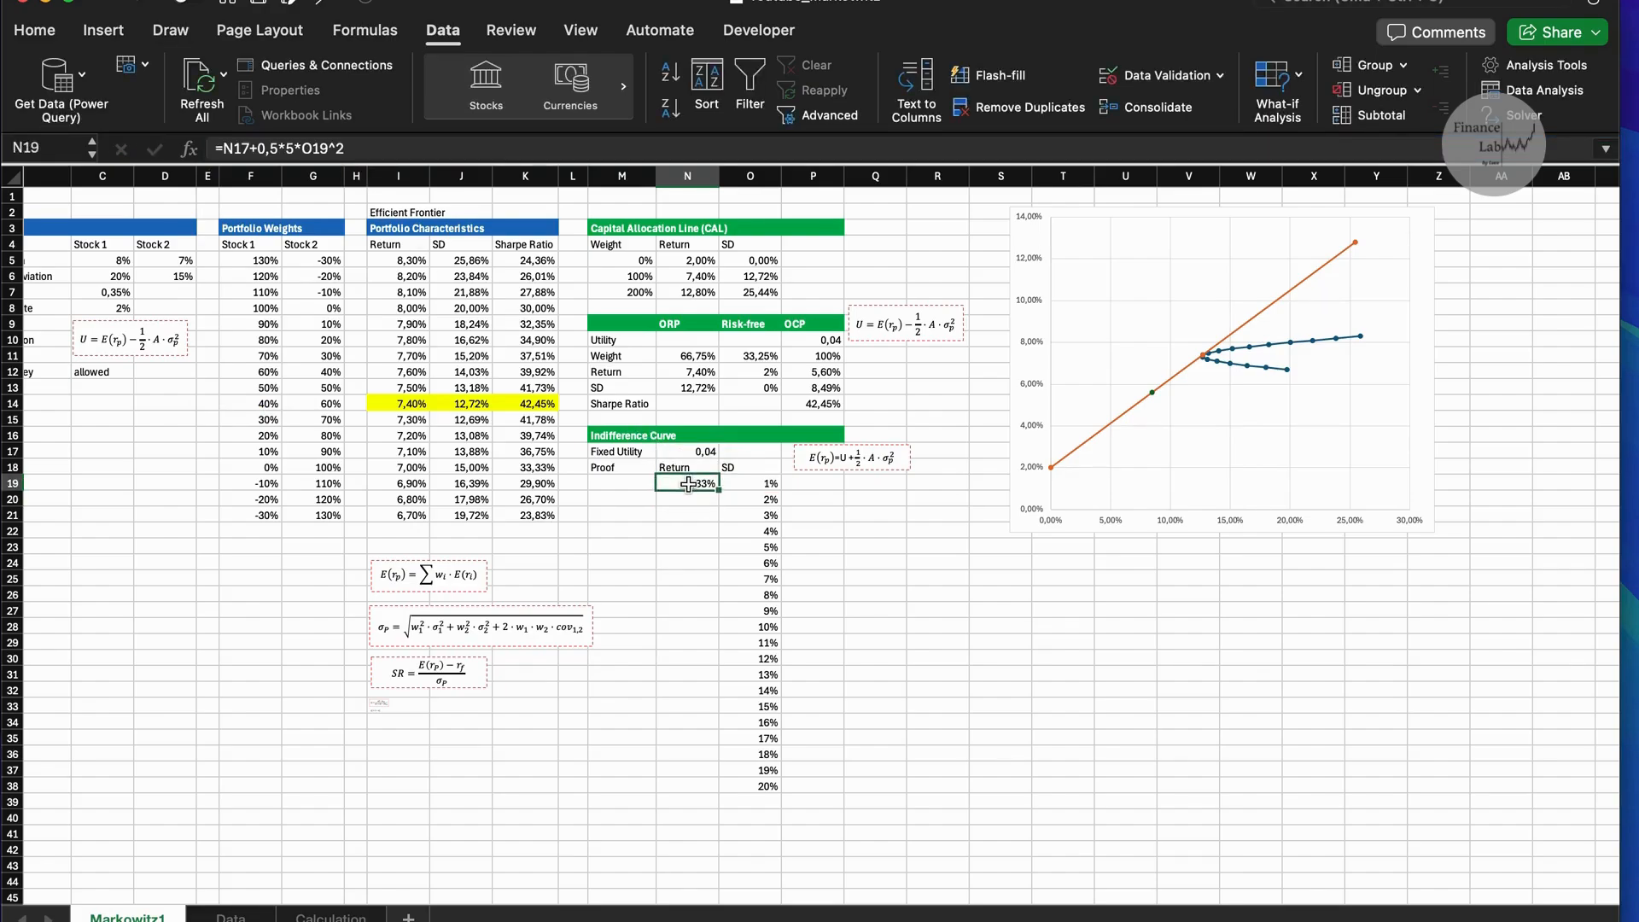
pyautogui.click(242, 148)
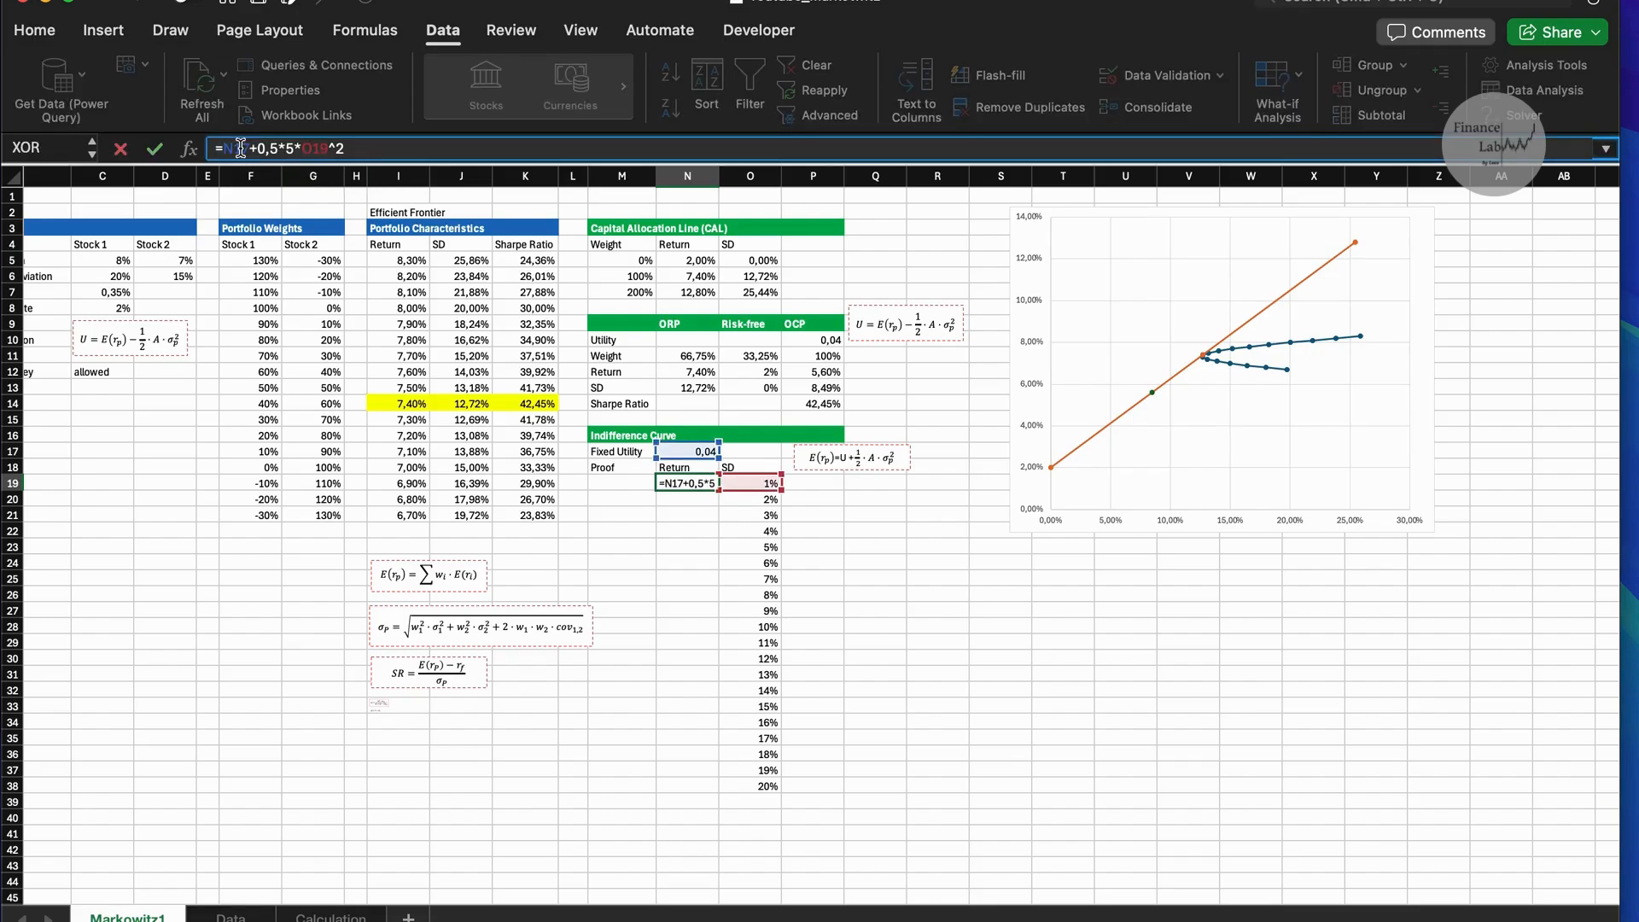
pyautogui.doubleClick(242, 148)
pyautogui.press('F4')
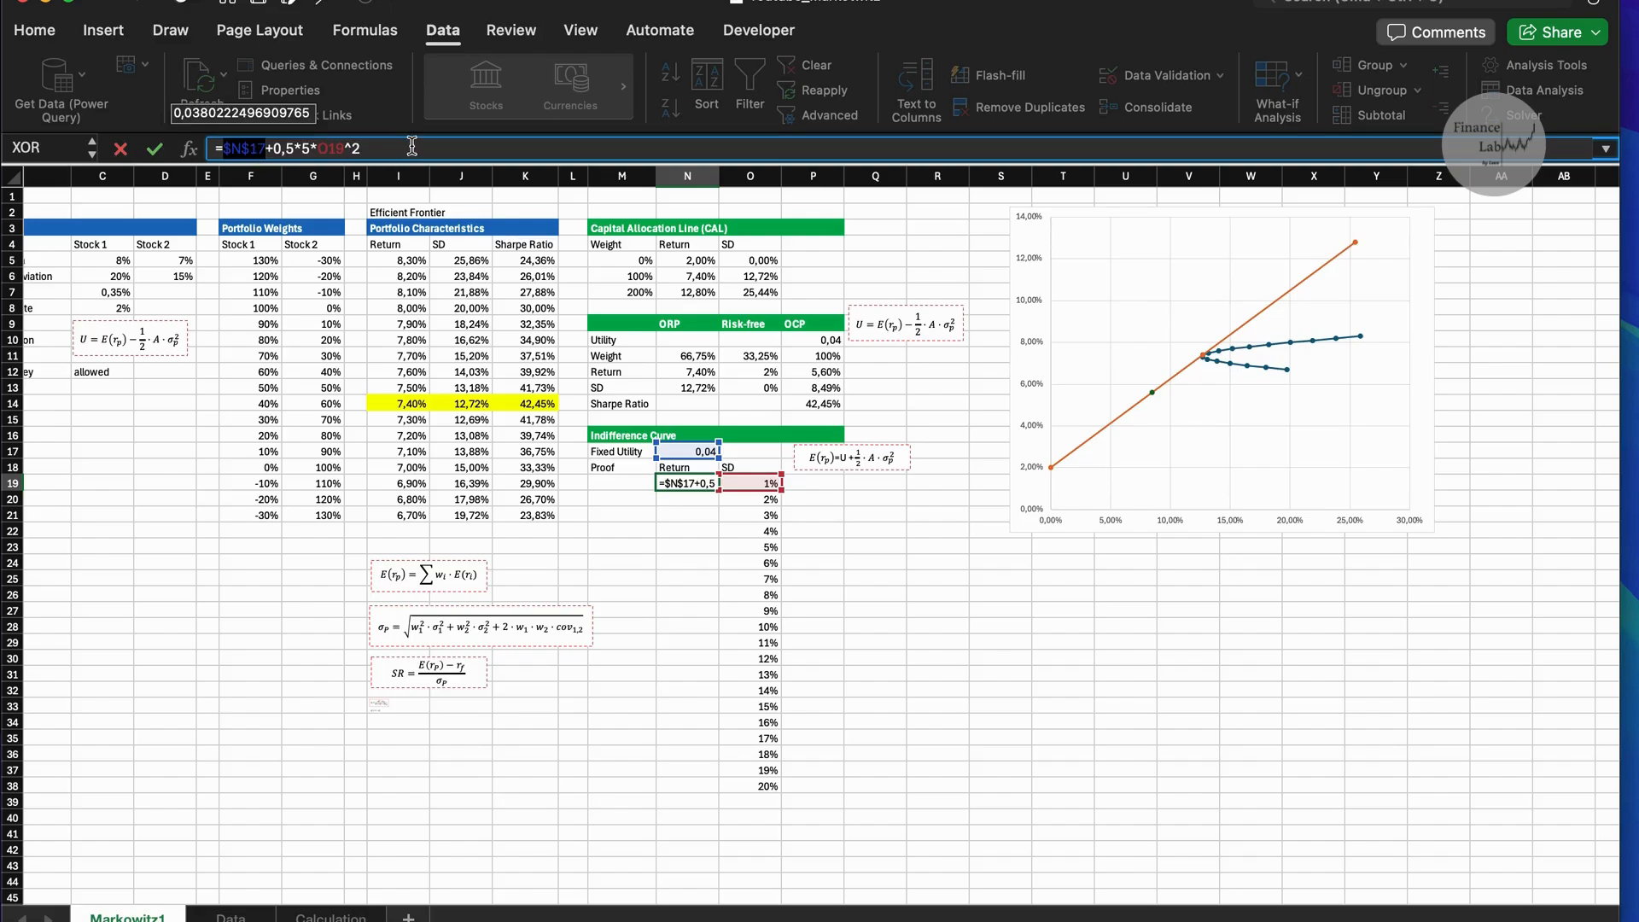
pyautogui.press('Return')
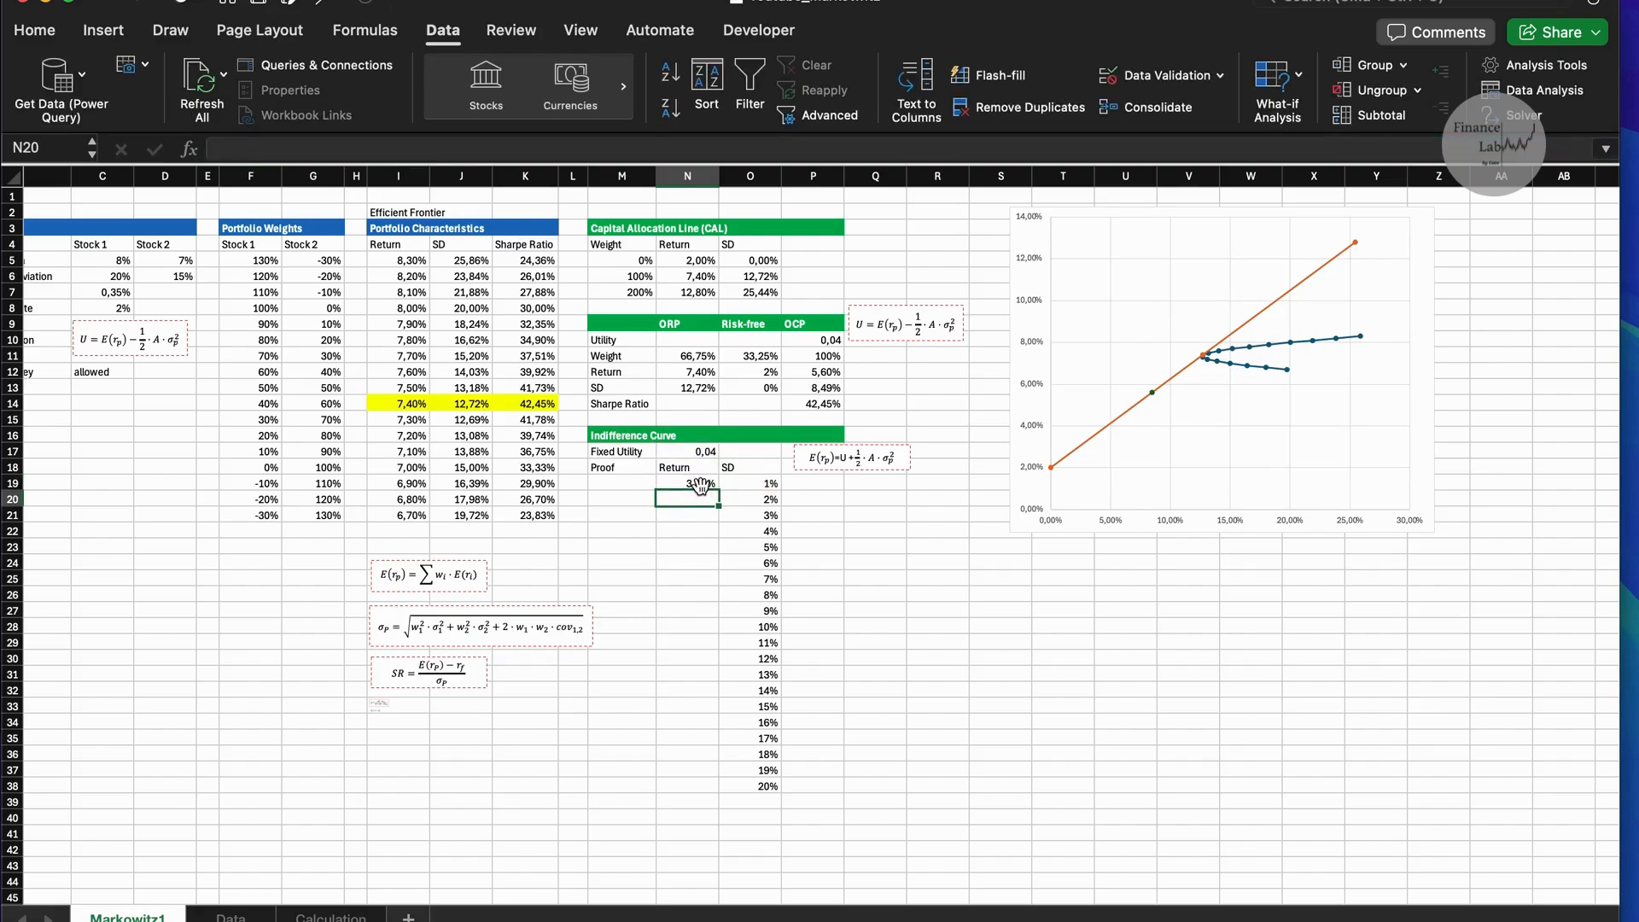
pyautogui.click(712, 487)
pyautogui.doubleClick(718, 489)
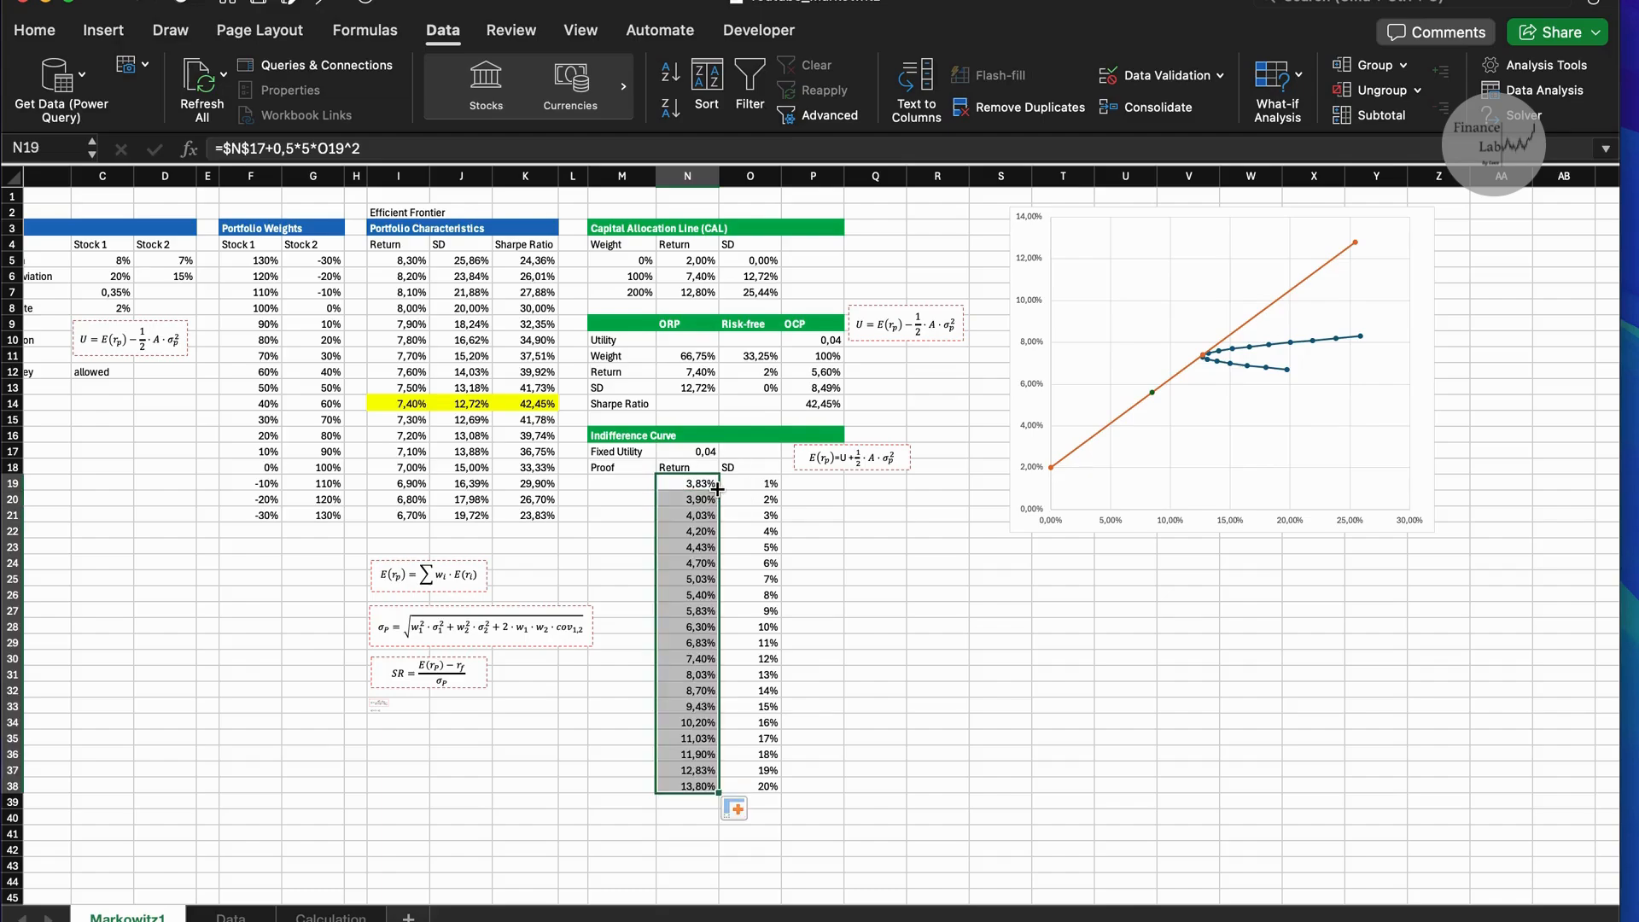
# Add a new data series named Indifference Curve to the efficient frontier chart.
pyautogui.click(938, 563)
pyautogui.hscroll(3, 907, 462)
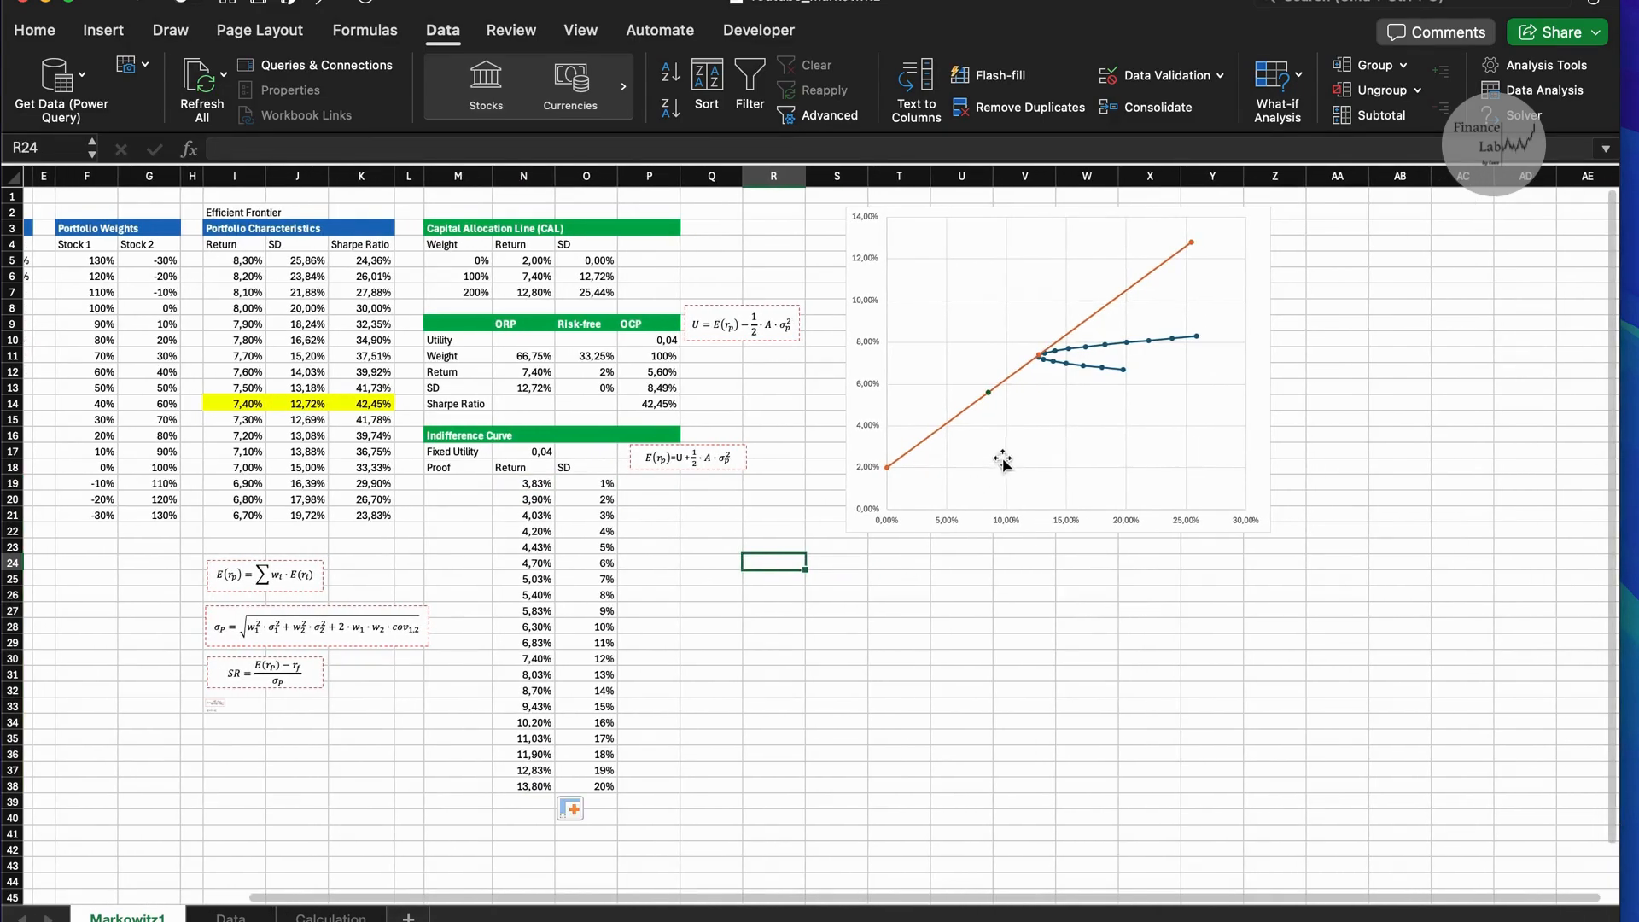
pyautogui.rightClick(1025, 452)
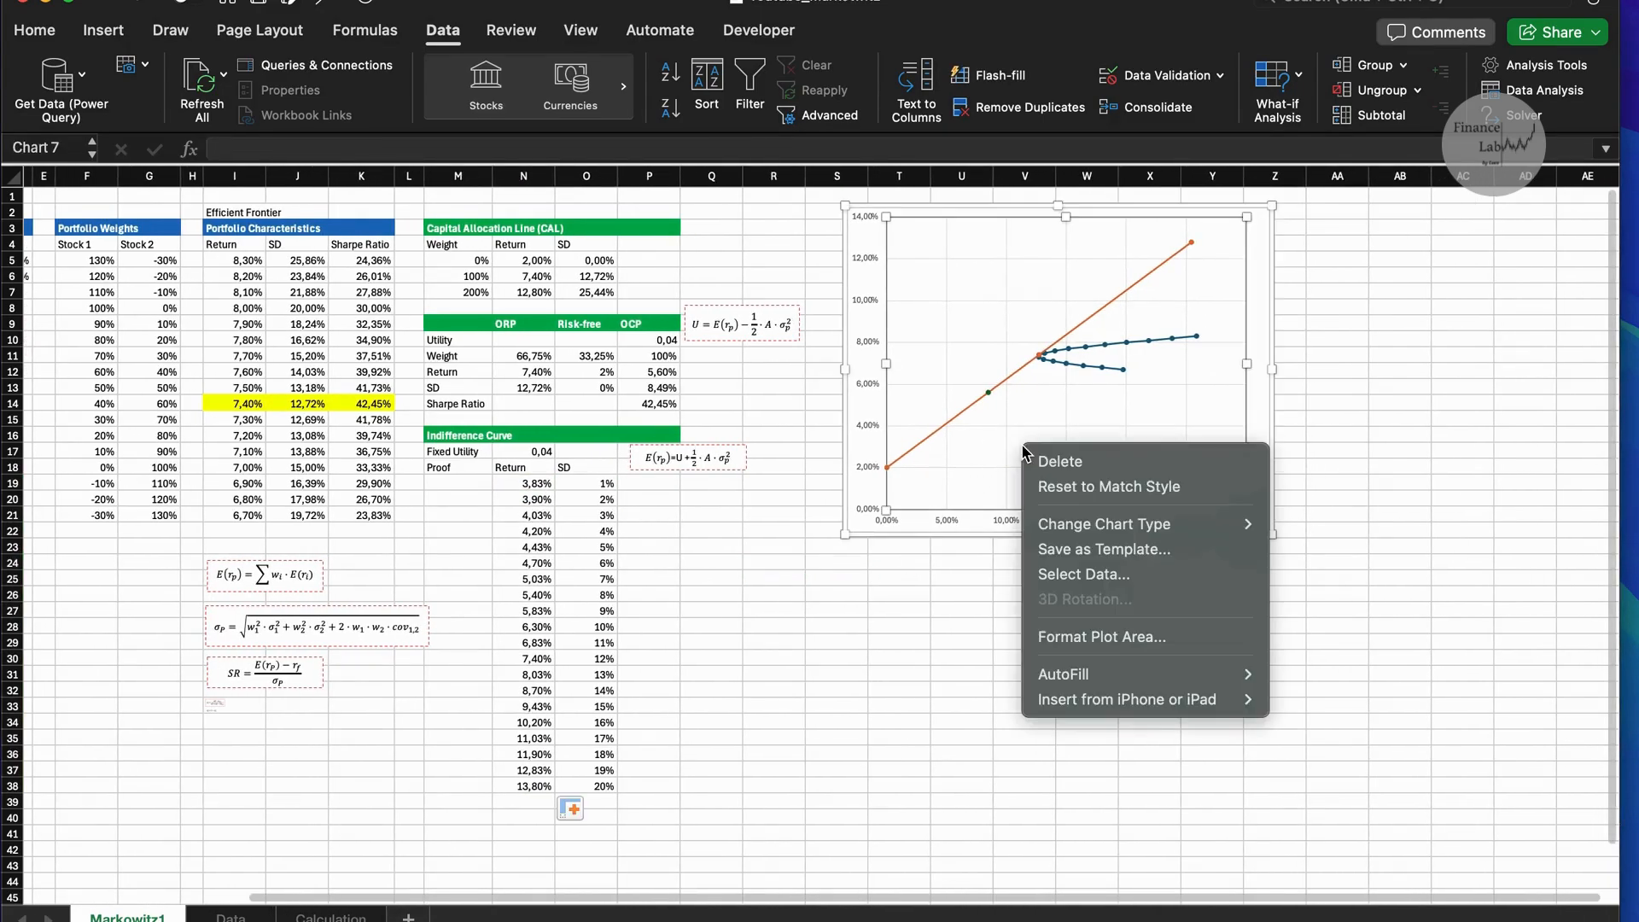
pyautogui.click(1089, 574)
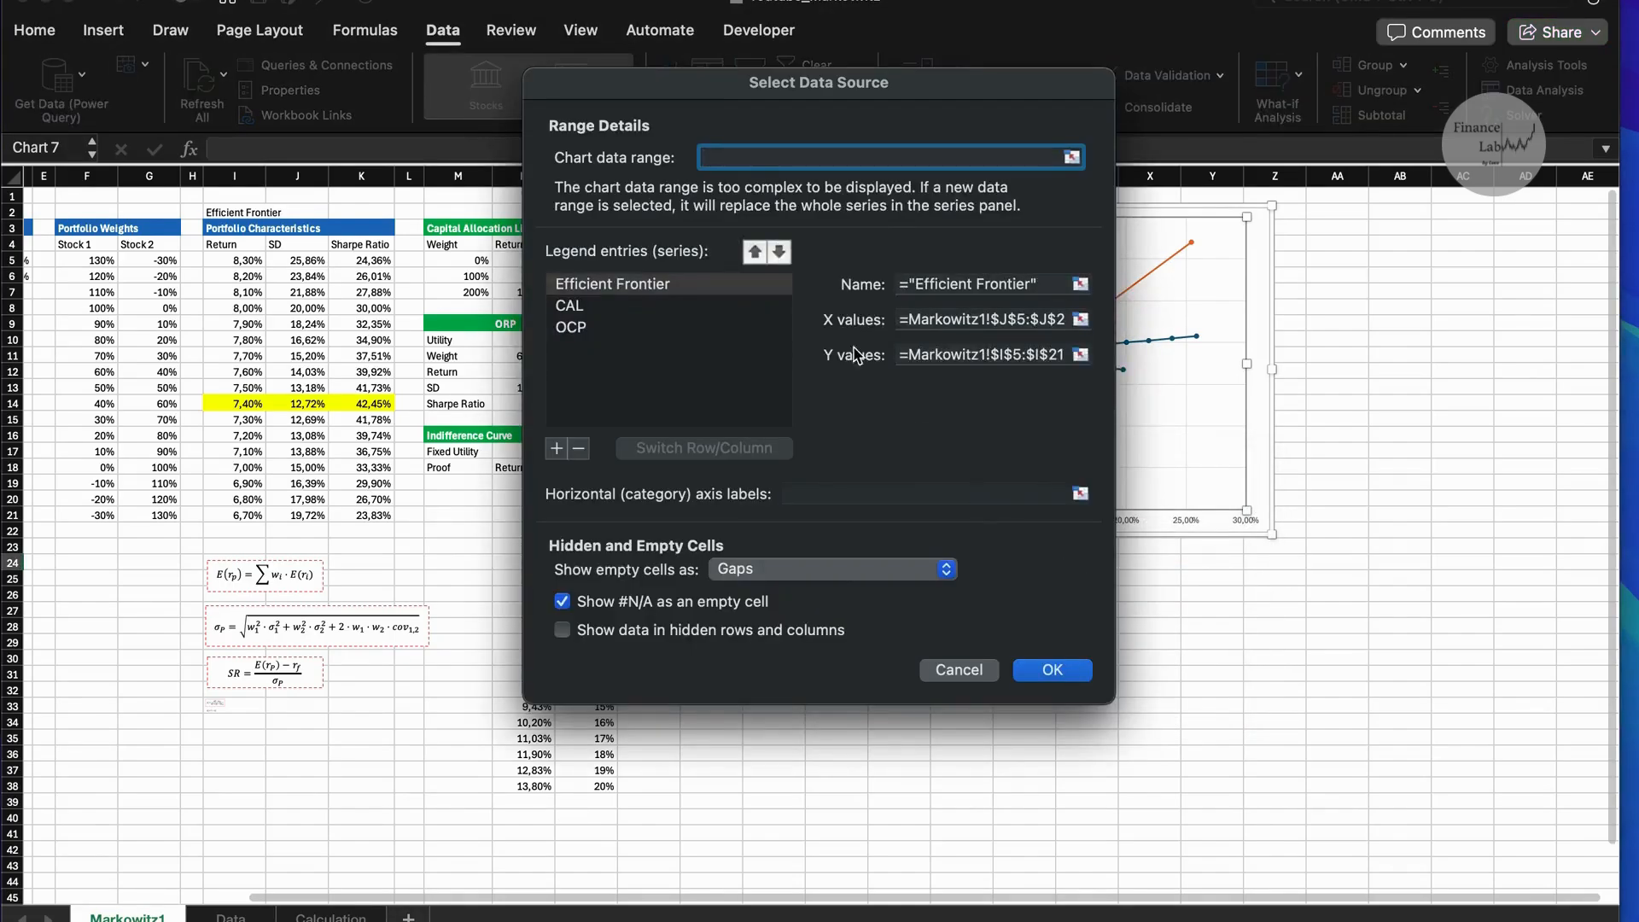
pyautogui.moveTo(688, 97); pyautogui.dragTo(962, 92)
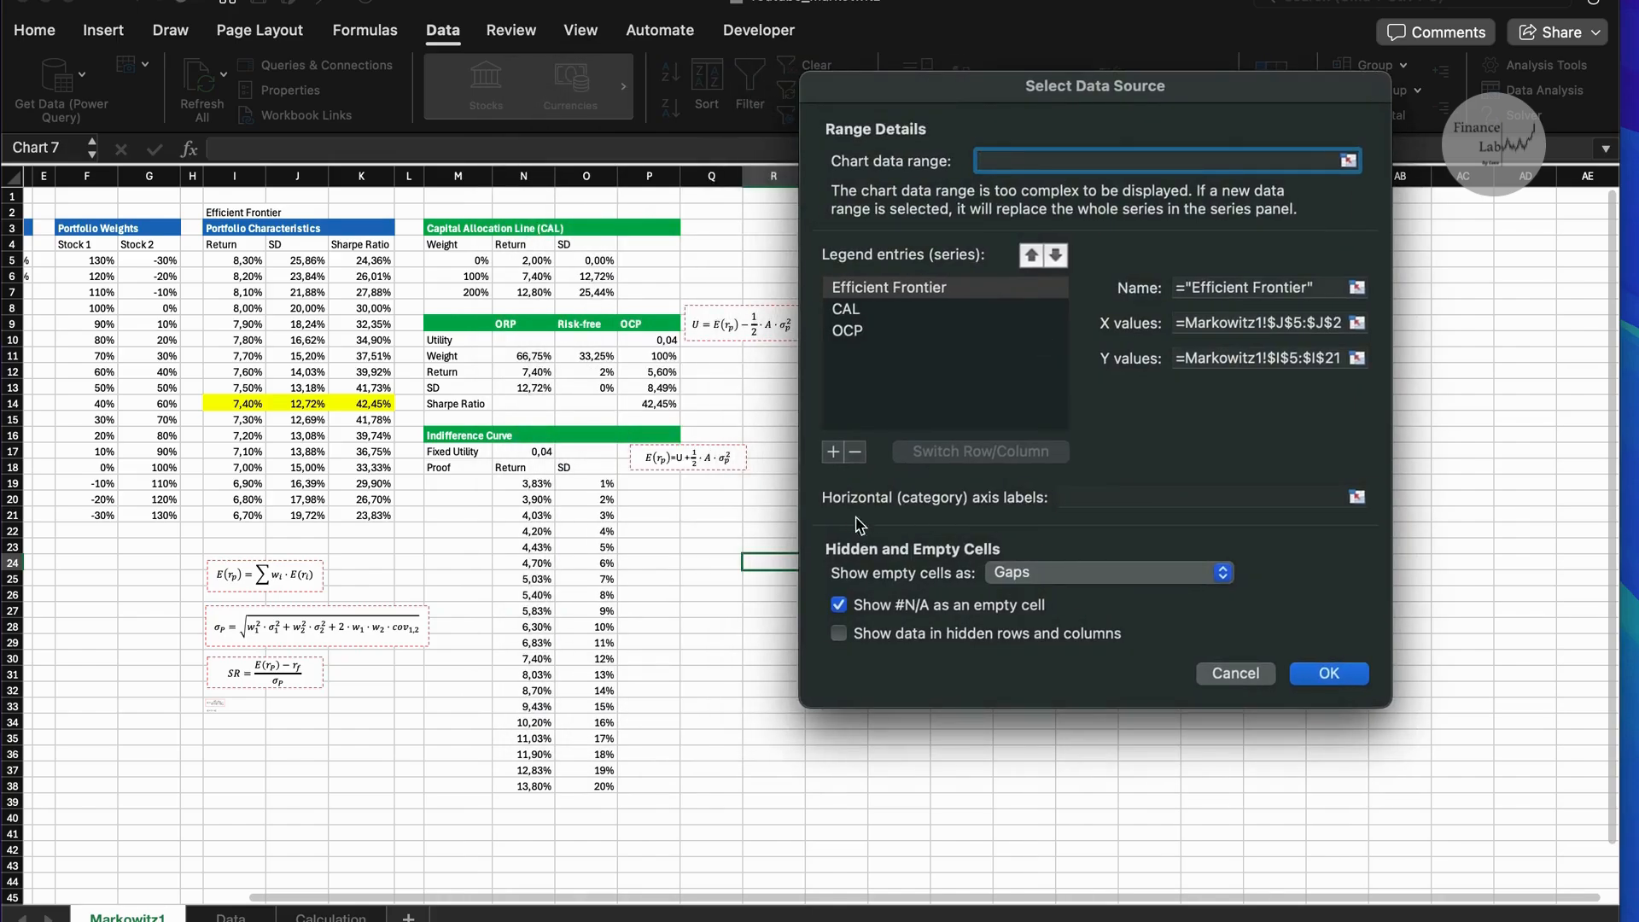
pyautogui.click(833, 452)
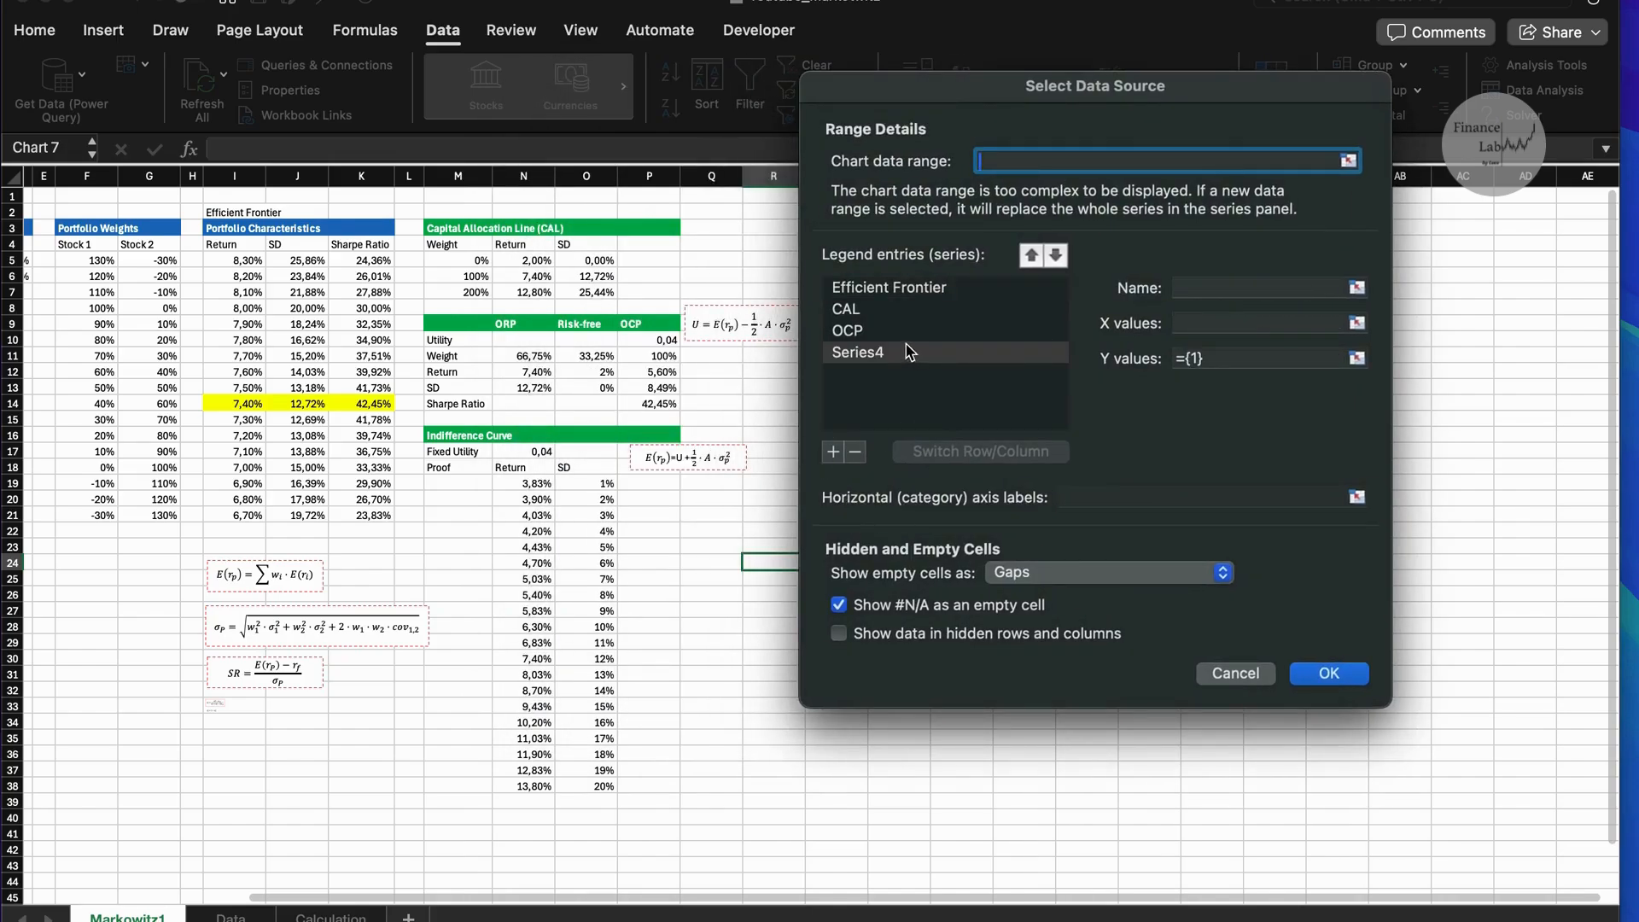
pyautogui.click(1205, 291)
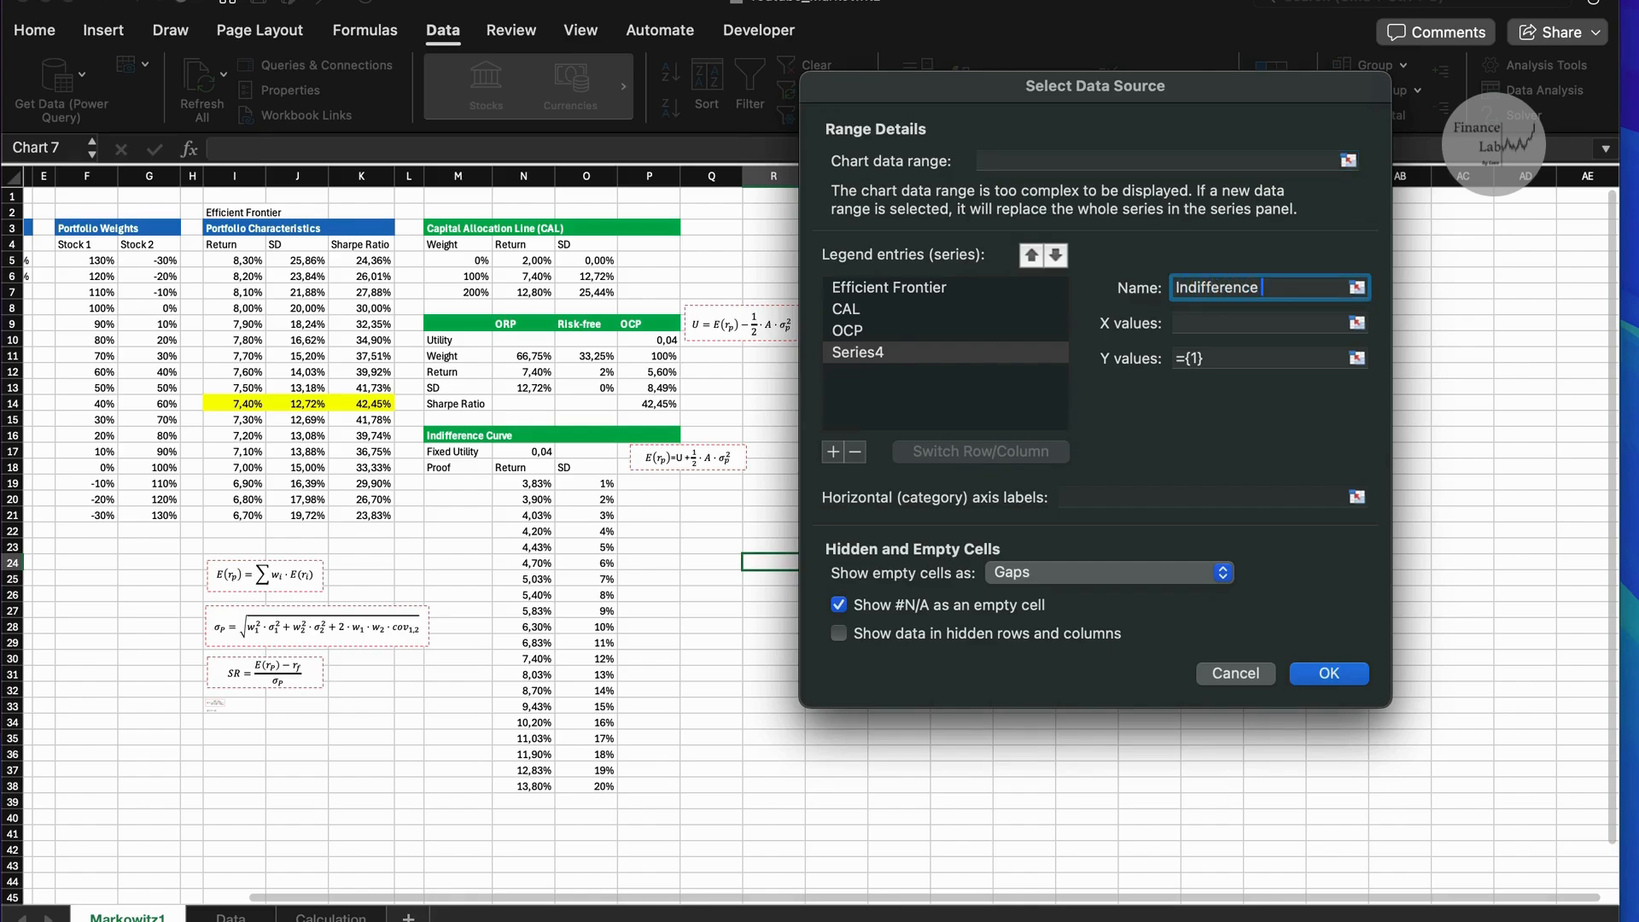
# Assign O19:O38 as X values and N19:N38 as Y values of the Indifference Curve series and apply the chart data.
pyautogui.click(1235, 327)
pyautogui.moveTo(596, 485); pyautogui.dragTo(596, 786)
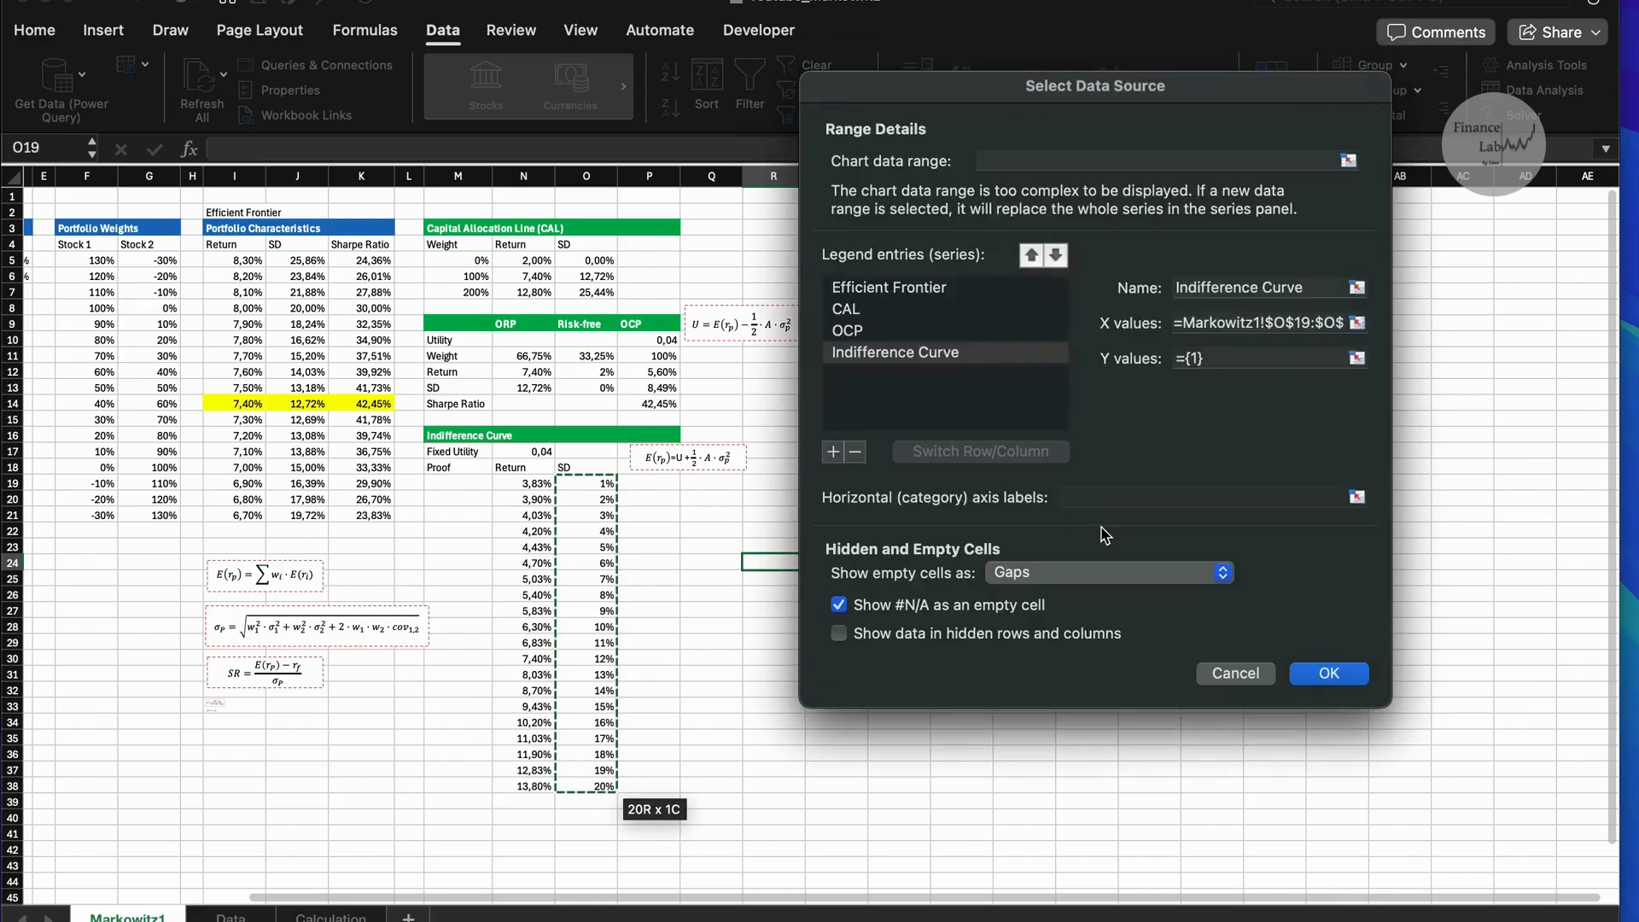
pyautogui.click(1223, 360)
pyautogui.moveTo(530, 484); pyautogui.dragTo(529, 793)
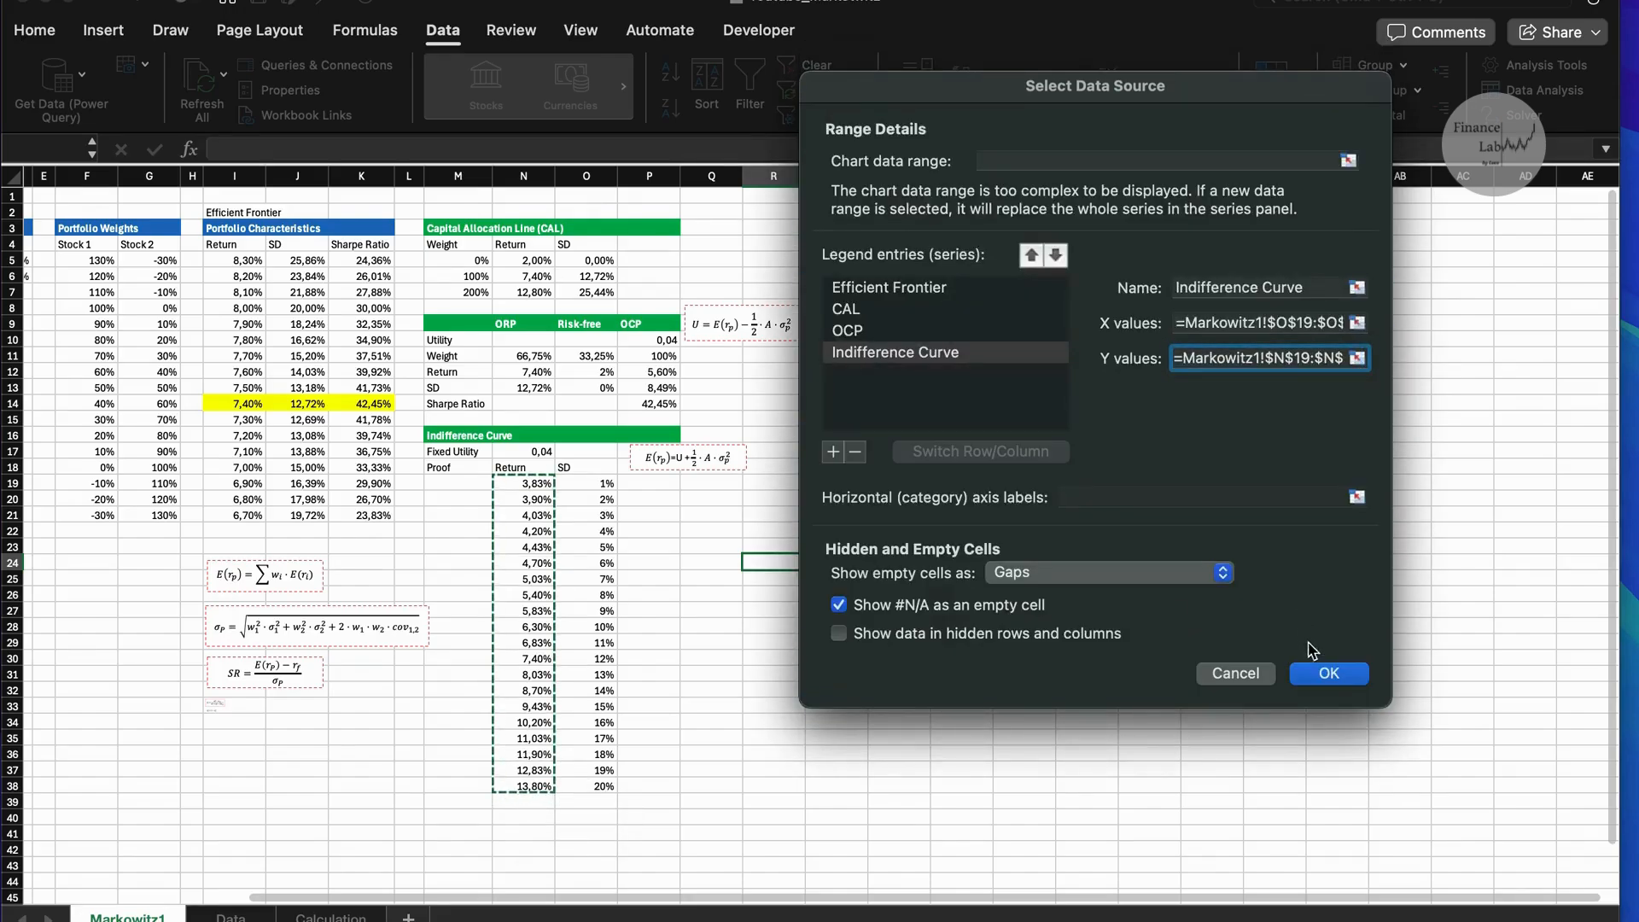
pyautogui.click(1324, 673)
# Examine the indifference curve against the Capital Allocation Line and the efficient frontier in the chart.
pyautogui.hscroll(2, 1193, 524)
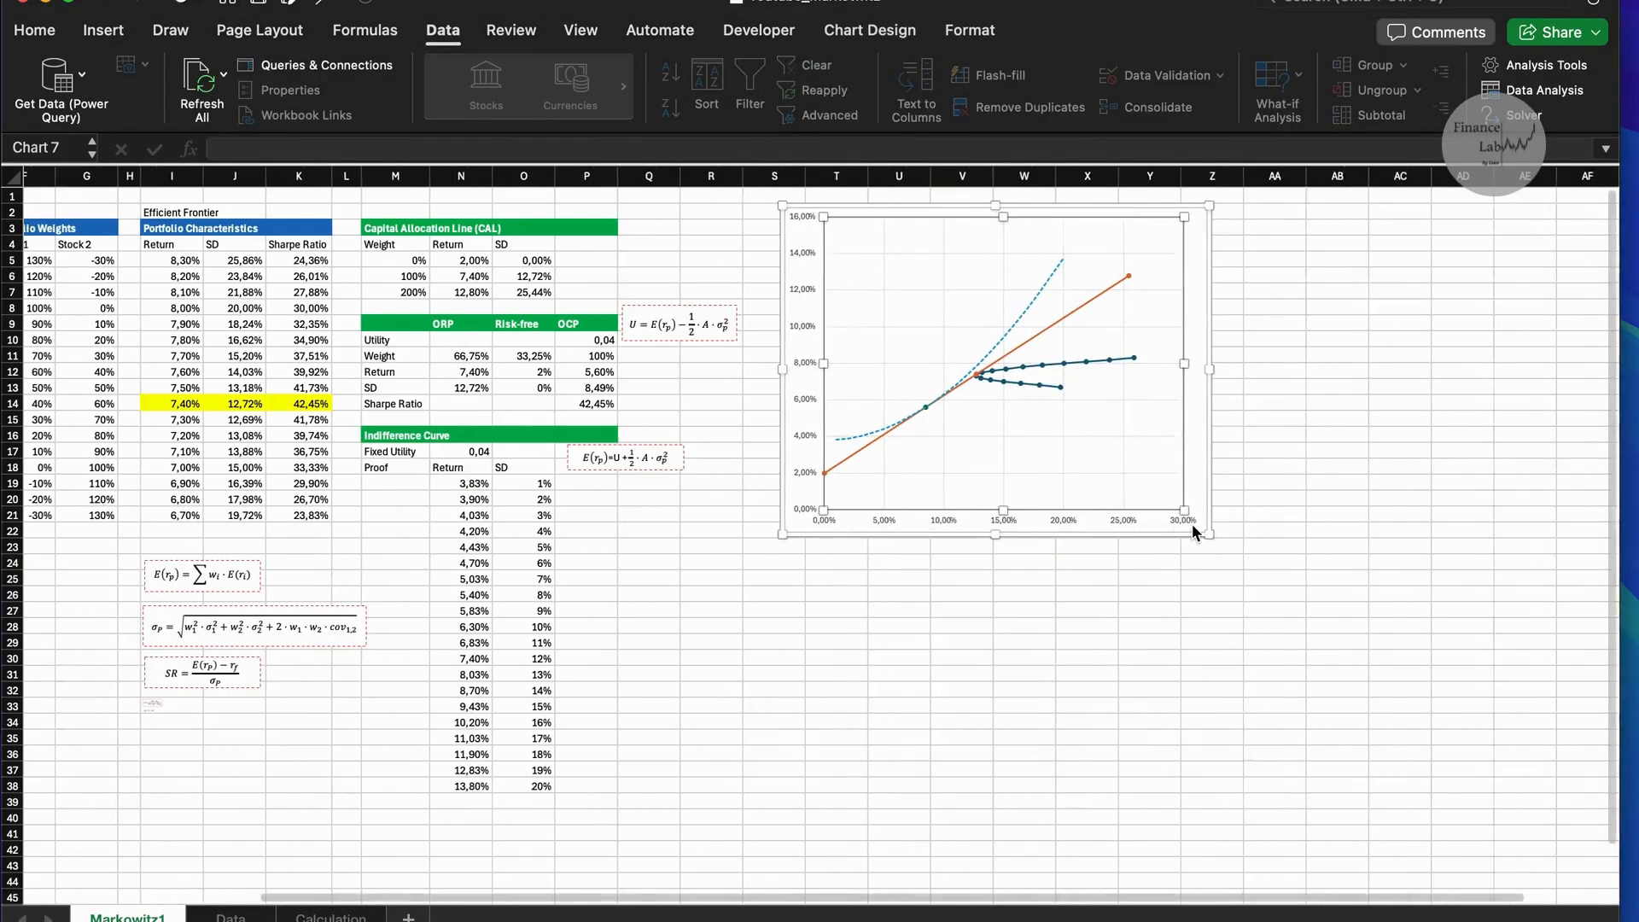
pyautogui.hscroll(2, 1192, 524)
pyautogui.scroll(5, 968, 330)
pyautogui.scroll(3, 968, 330)
pyautogui.hscroll(3, 968, 330)
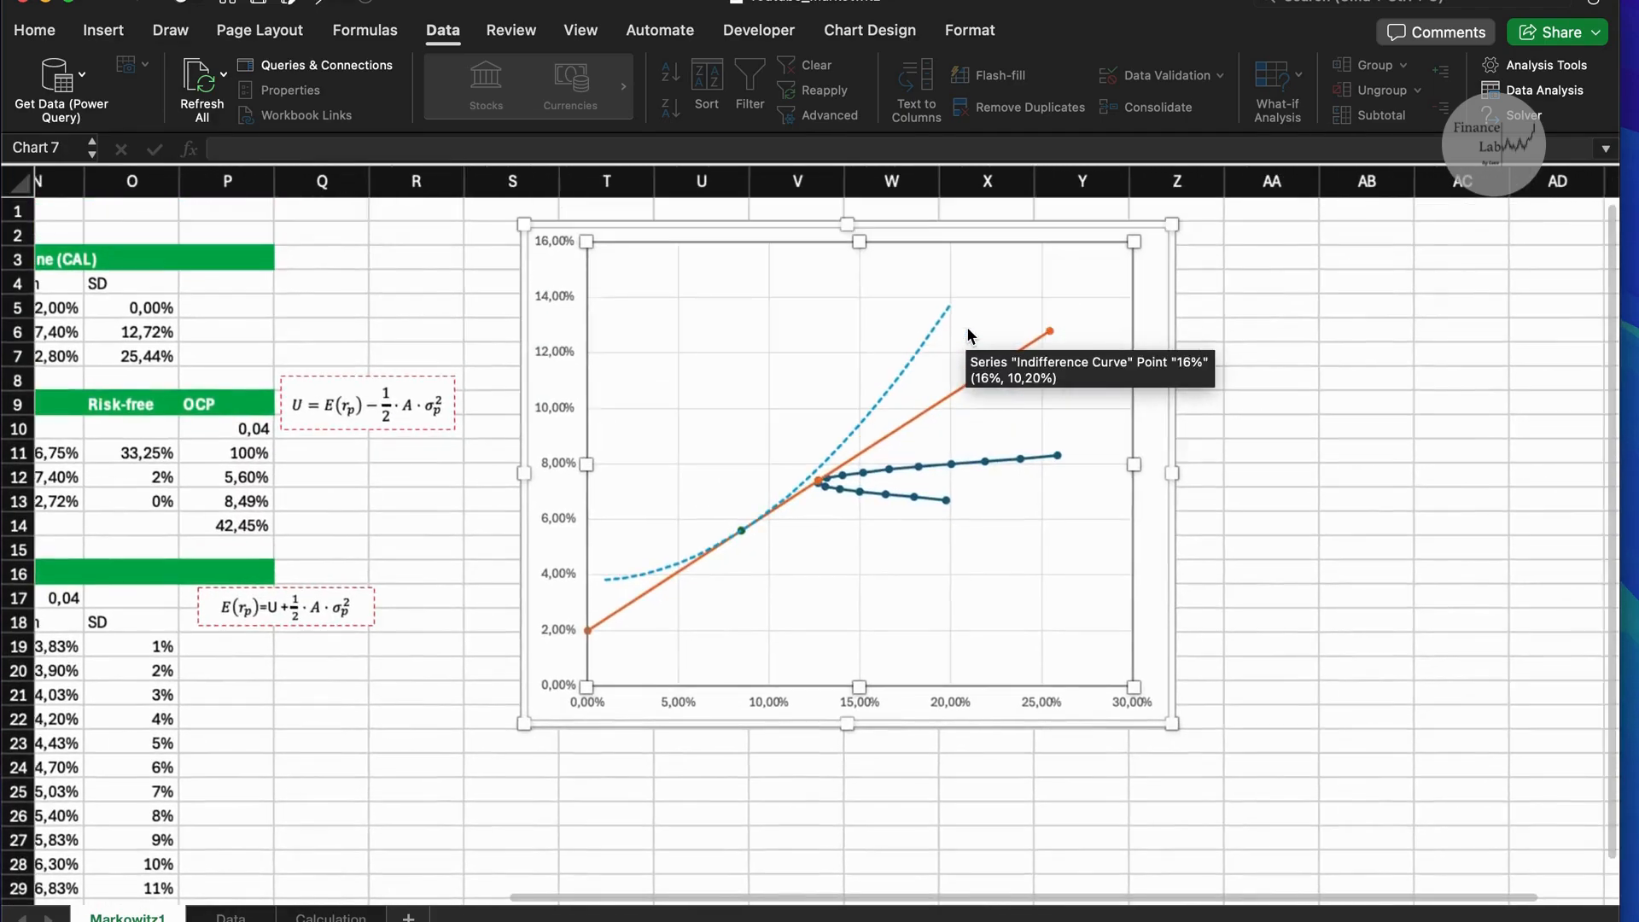